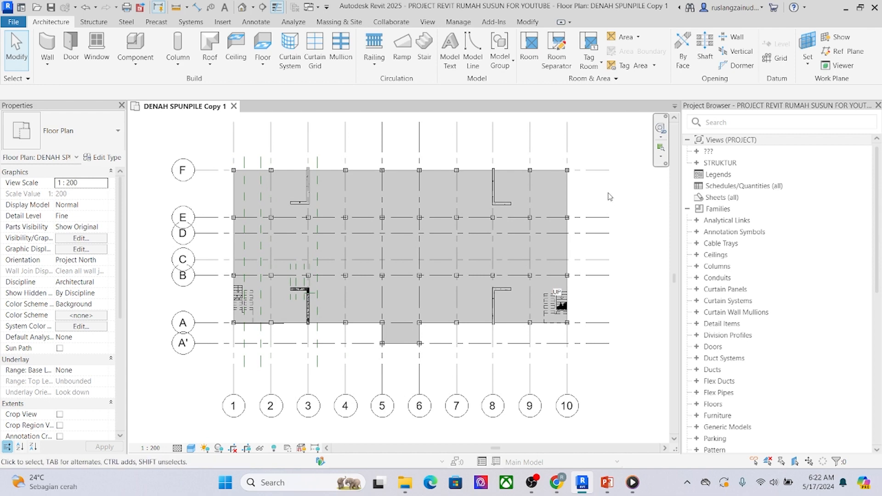
Step: Expand the STRUKTUR view group and its 01. DED subgroup to reach the DENAH SPUNPILE floor plans
scroll(608, 199, down, 2)
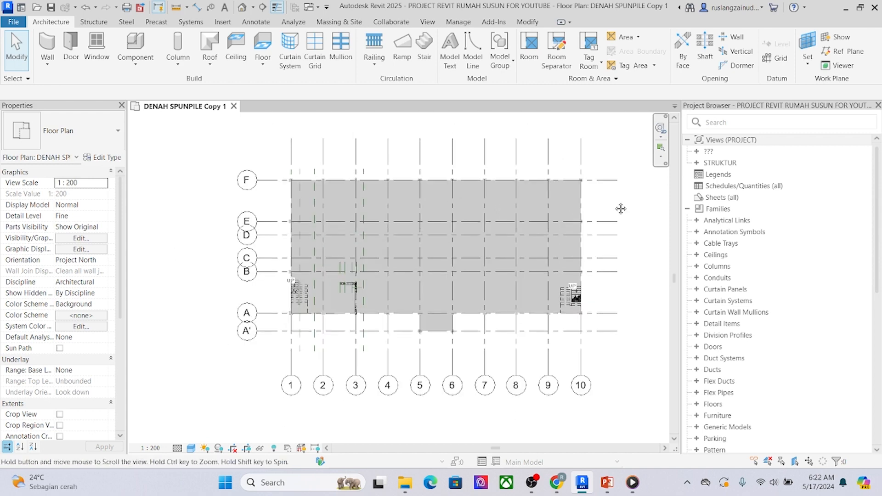
middle_drag(617, 215, 656, 197)
click(697, 163)
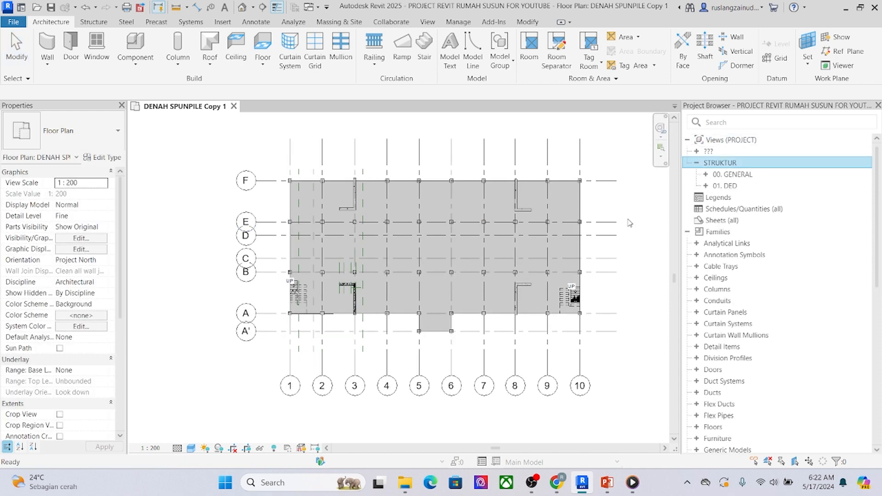
middle_drag(628, 221, 623, 214)
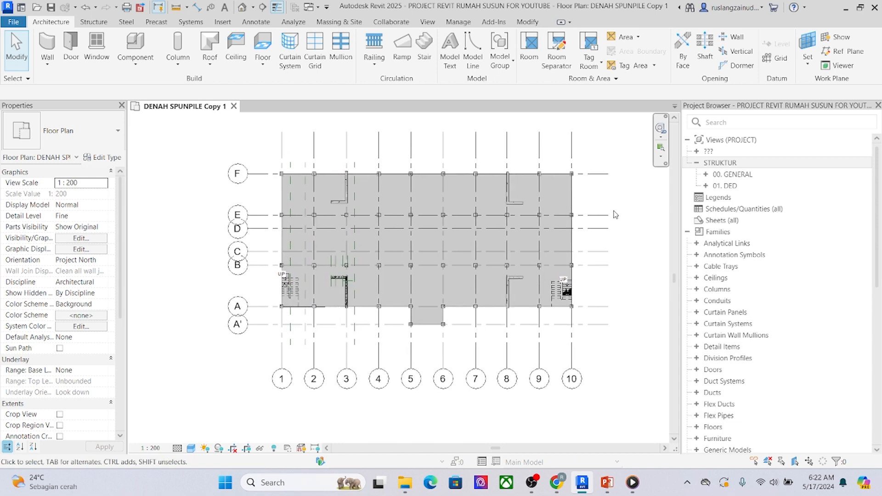
middle_drag(209, 121, 228, 147)
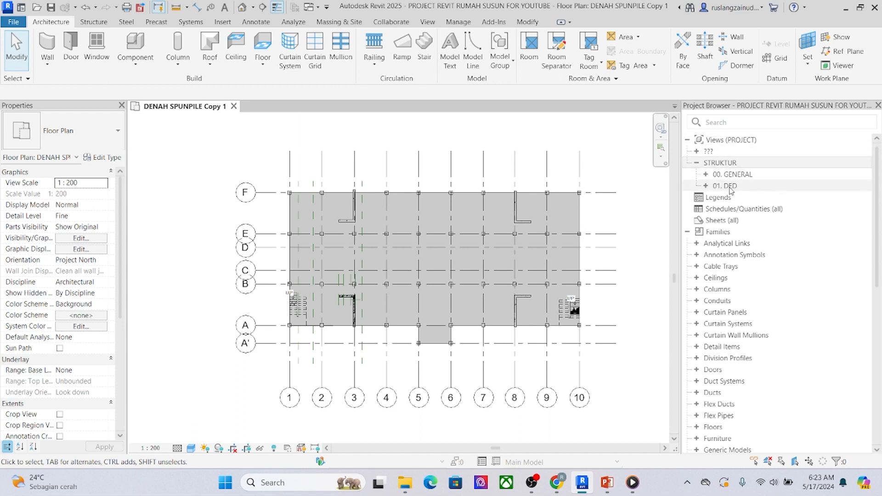
click(710, 187)
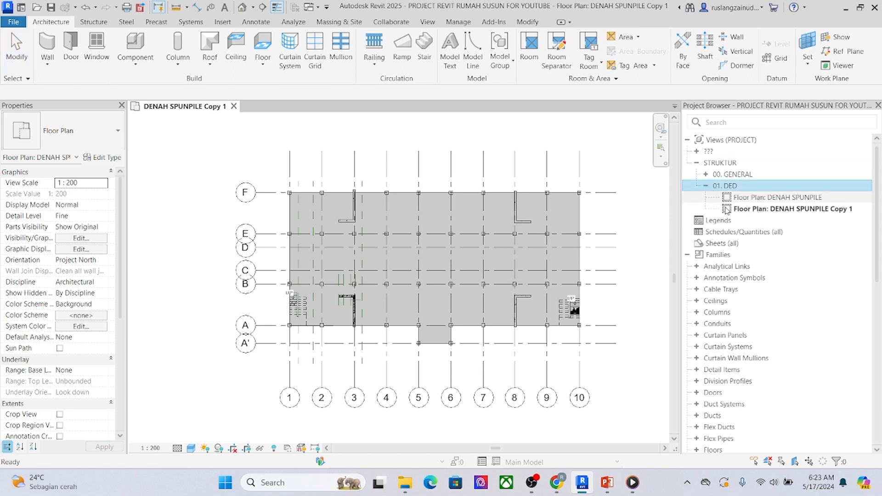
click(817, 201)
click(806, 209)
click(788, 201)
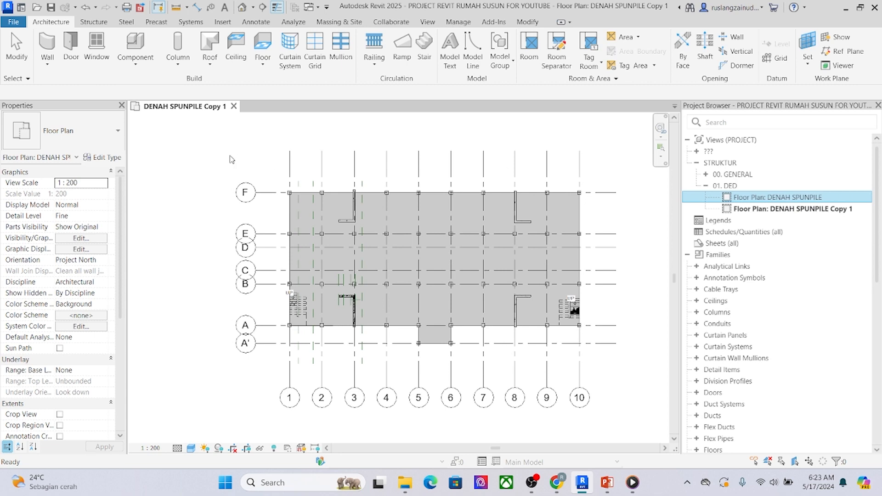
Step: Examine the DENAH SPUNPILE Copy 1 plan and its view properties, including the LEVEL 1 and LEVEL 2 parameters
middle_drag(189, 187, 211, 225)
middle_drag(330, 200, 318, 187)
scroll(378, 180, up, 2)
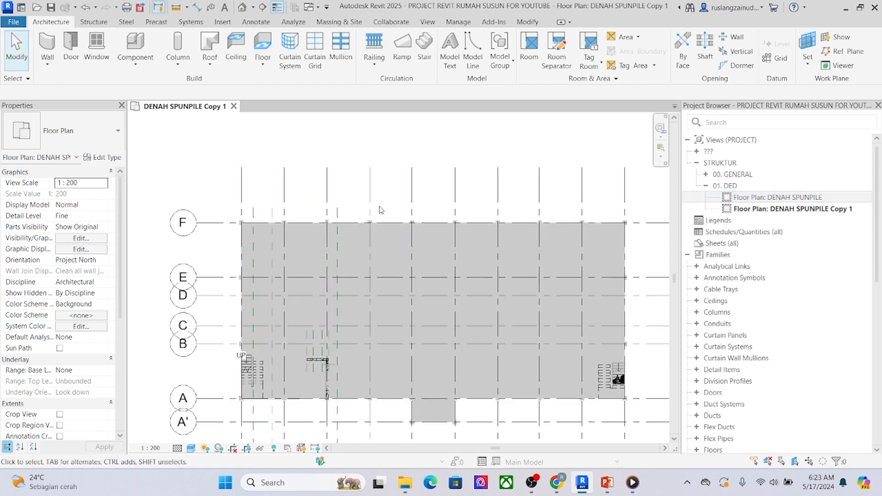
middle_drag(376, 206, 388, 209)
middle_click(313, 181)
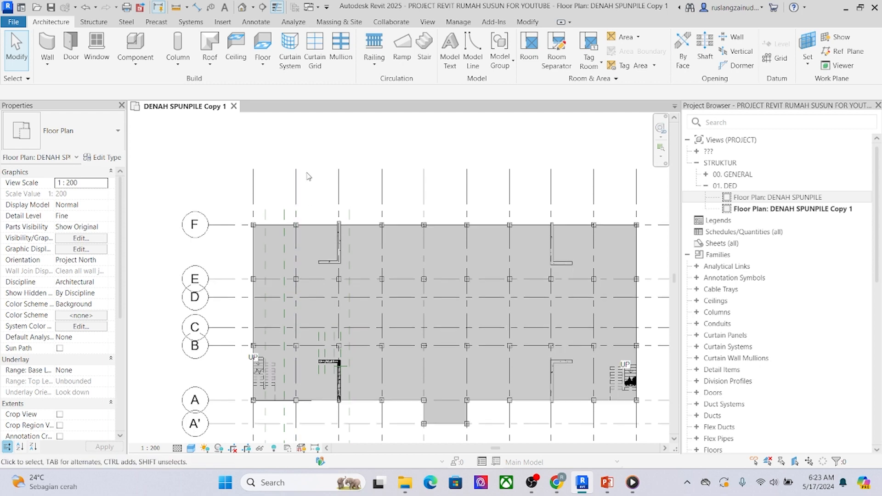
scroll(307, 174, down, 1)
middle_drag(307, 174, 301, 175)
middle_click(305, 174)
middle_click(304, 174)
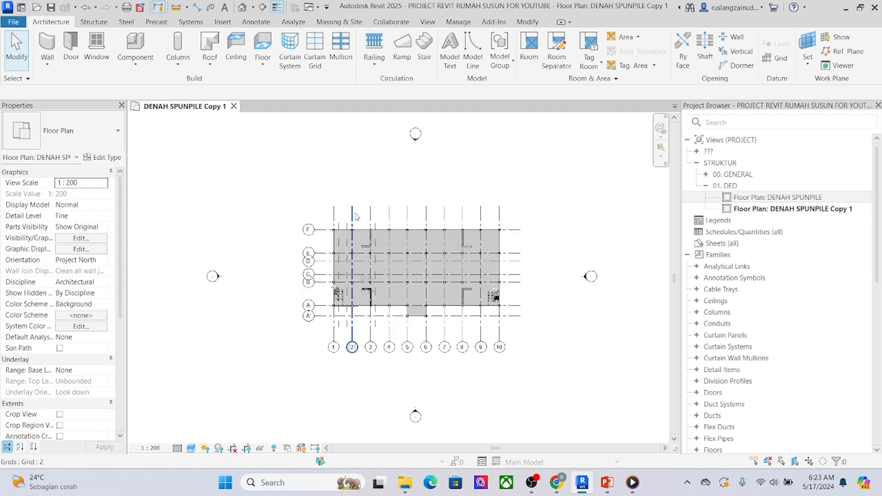
scroll(357, 216, up, 3)
middle_drag(356, 216, 342, 158)
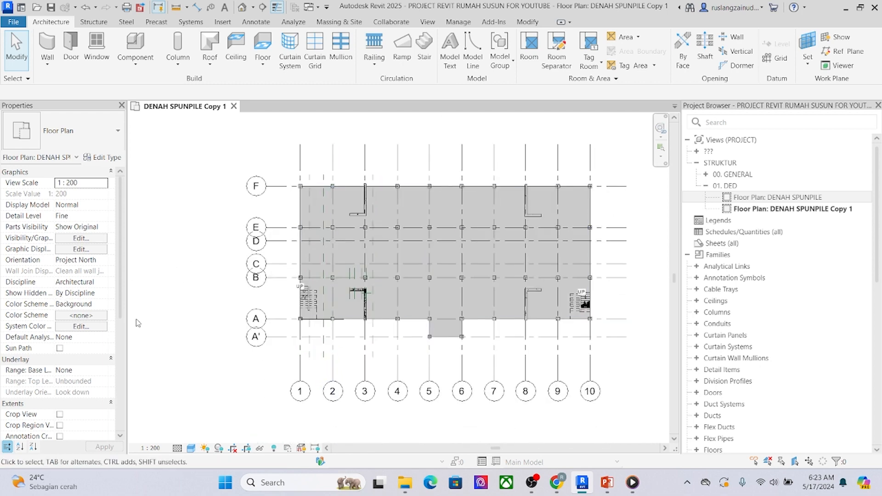
scroll(84, 381, down, 5)
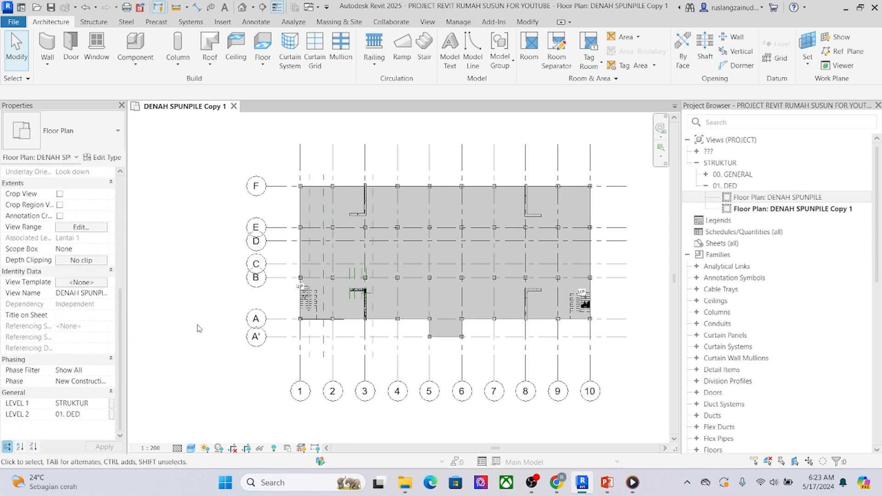
Step: Open the DENAH SPUNPILE floor plan and check the view templates available for it without assigning one
click(804, 198)
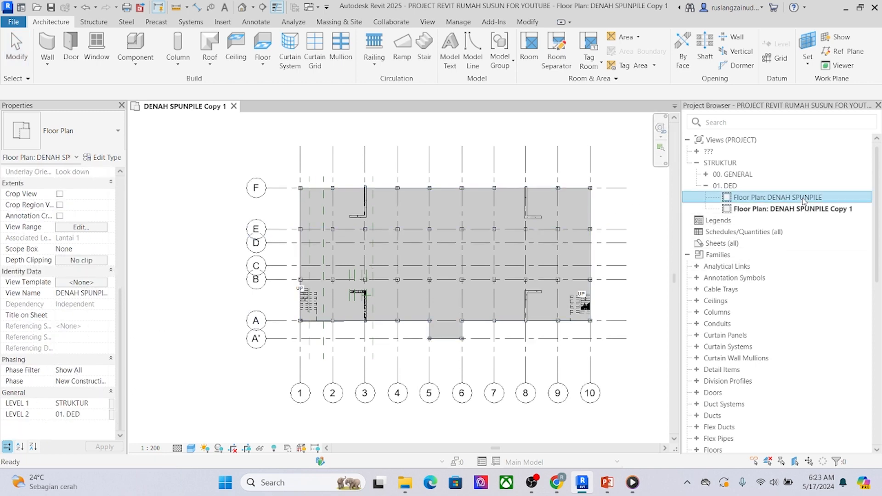
double_click(804, 199)
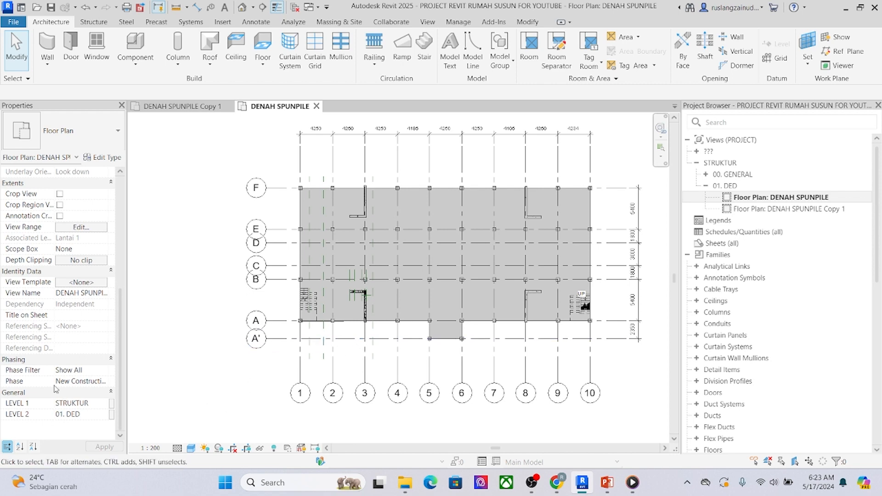
click(75, 283)
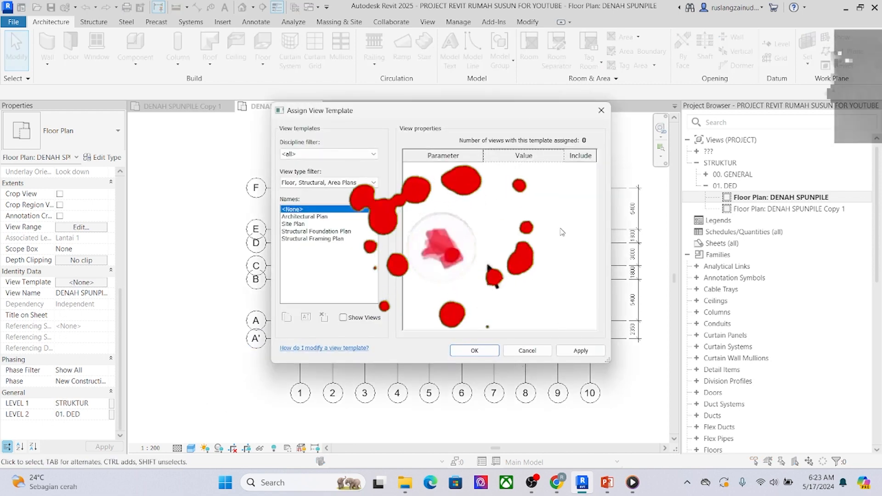
click(601, 110)
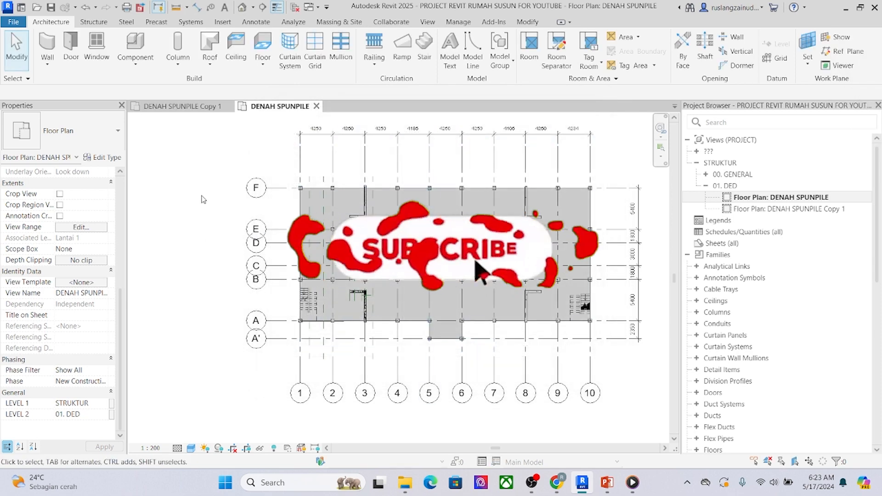
Step: Examine the DENAH SPUNPILE plan's grid layout and dimensions and compare it with DENAH SPUNPILE Copy 1
middle_drag(193, 225, 177, 257)
scroll(159, 230, down, 1)
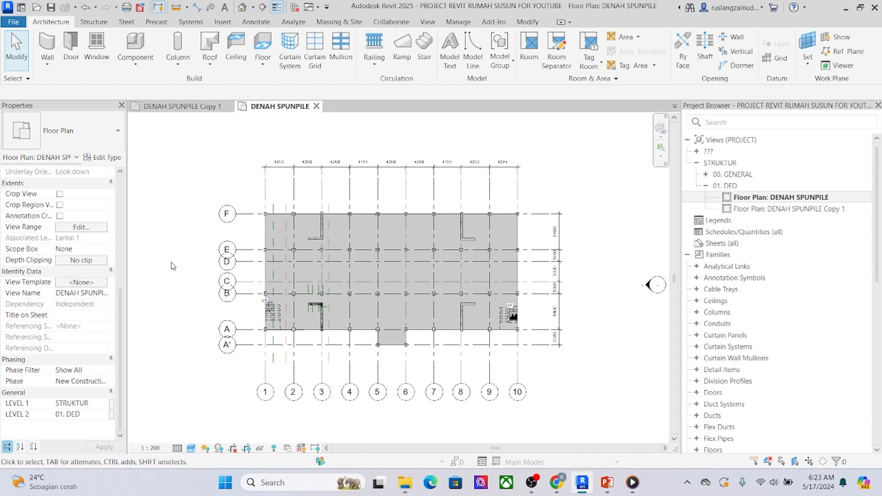
middle_drag(173, 260, 184, 240)
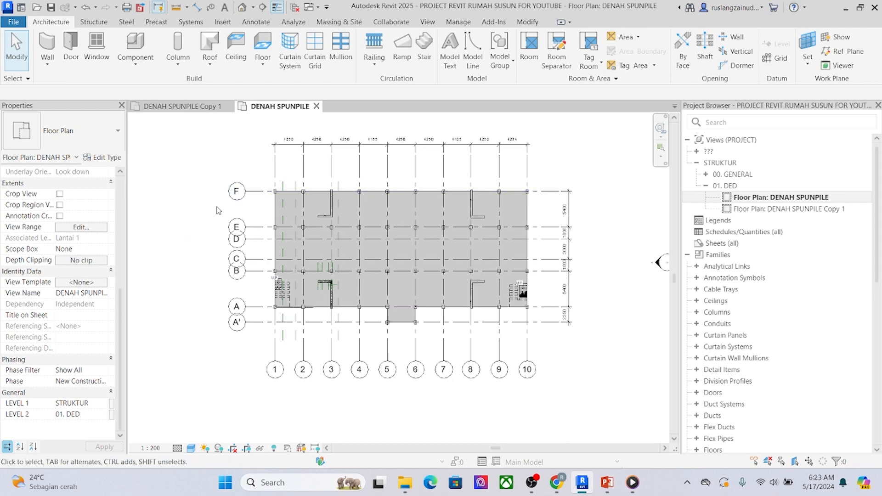
middle_drag(207, 215, 186, 223)
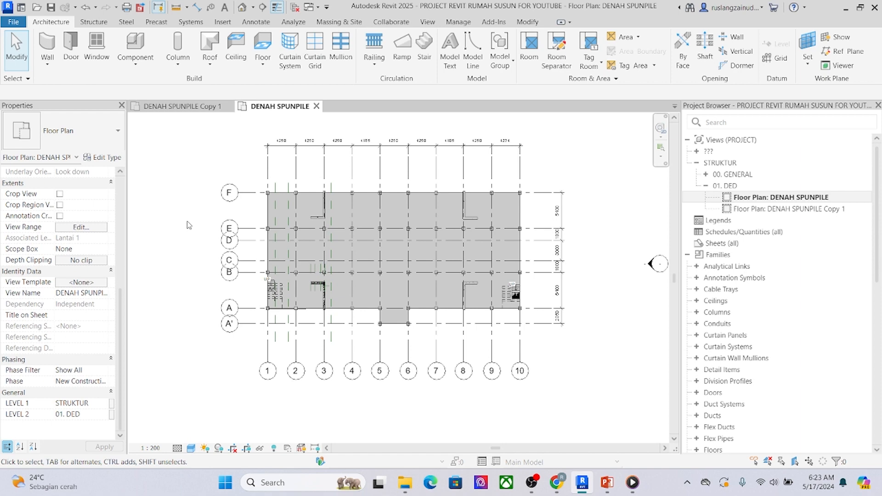
middle_drag(186, 222, 213, 250)
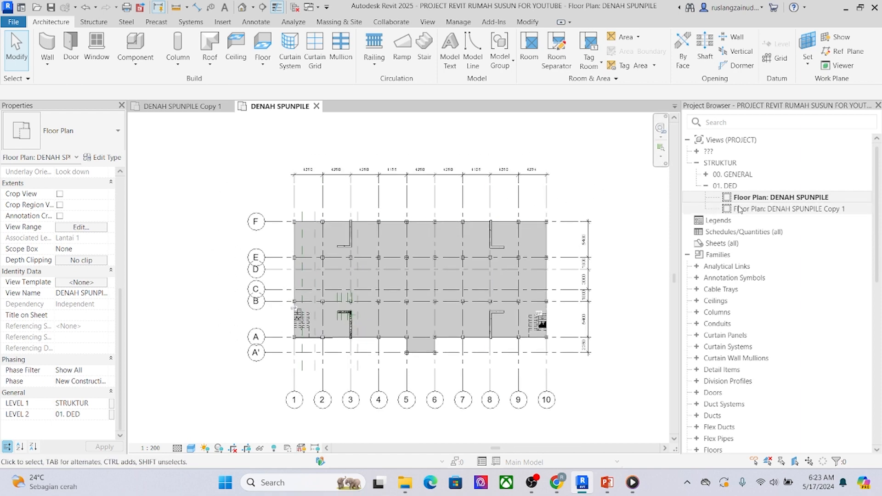
middle_drag(207, 194, 198, 185)
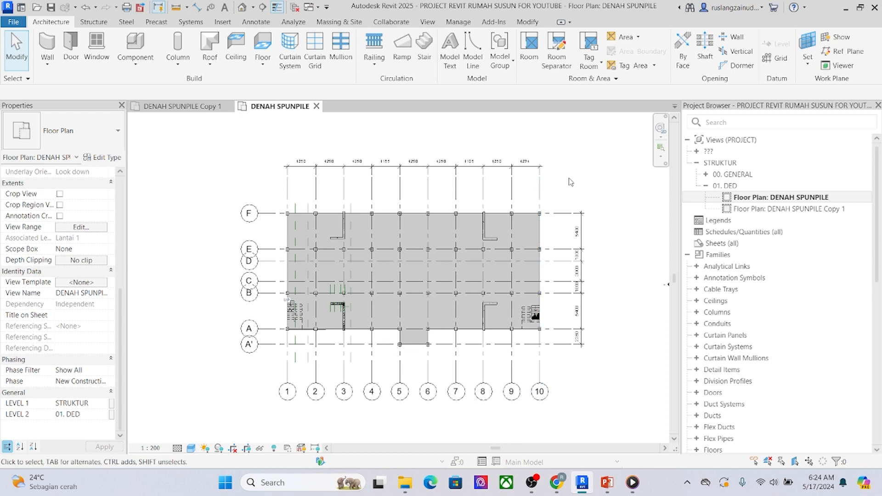
middle_drag(570, 178, 567, 174)
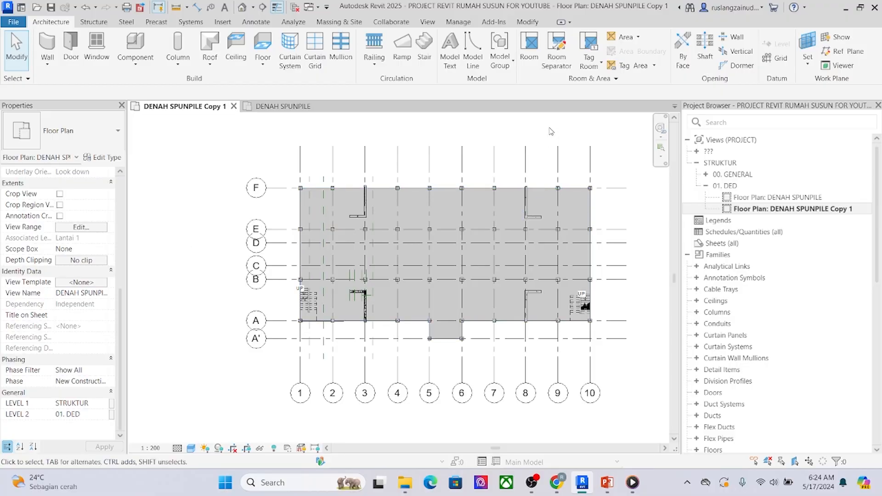
middle_drag(552, 132, 496, 134)
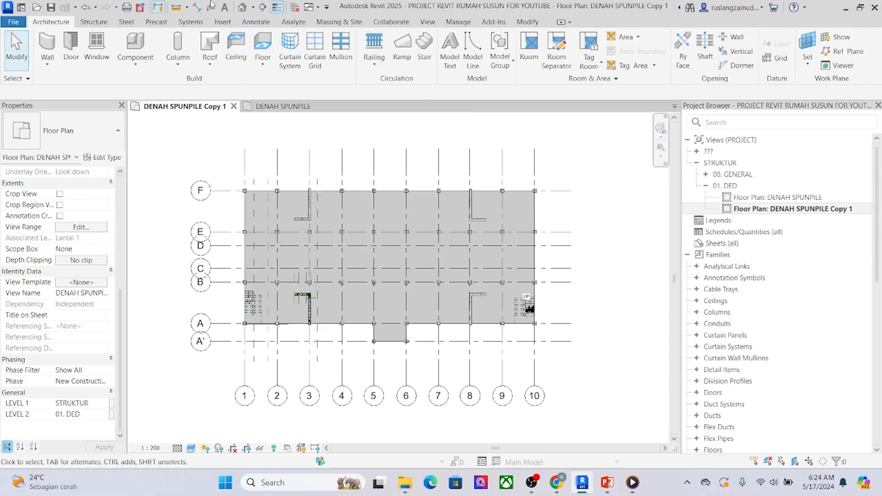
Step: View the whole building in the default 3D view and return to the DENAH SPUNPILE floor plan
click(243, 8)
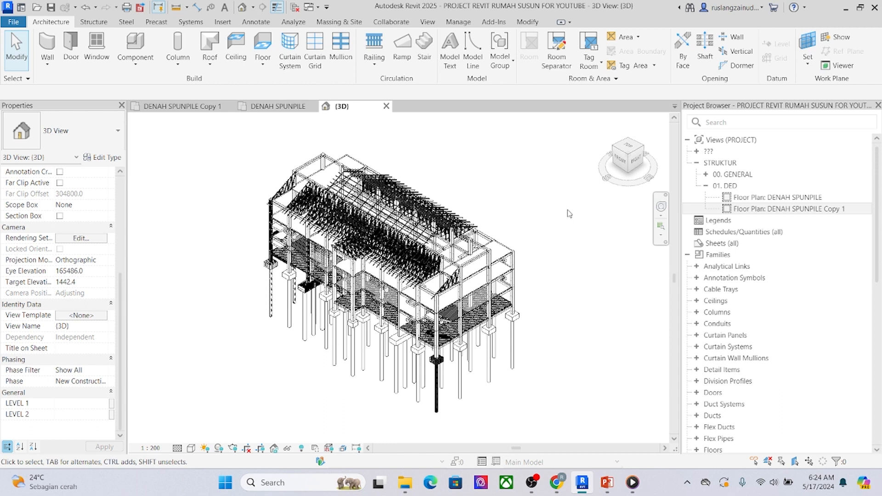
double_click(782, 197)
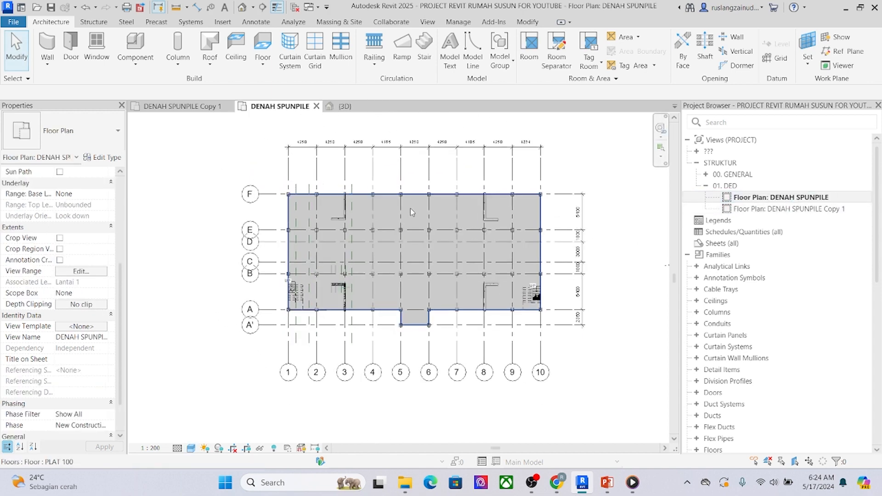
Step: Inspect the DENAH SPUNPILE plan, its view properties and the floor slab covering the grid
scroll(459, 299, up, 2)
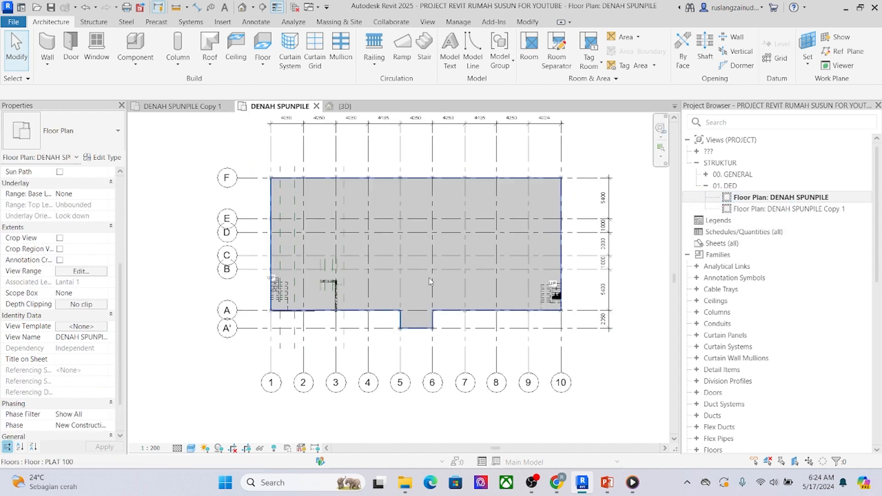
middle_drag(500, 258, 519, 266)
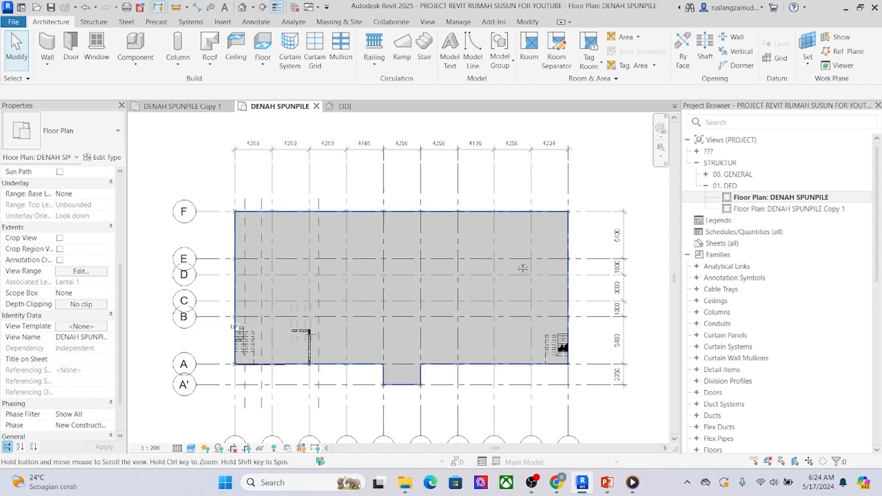
scroll(517, 263, down, 2)
middle_drag(198, 315, 262, 256)
scroll(211, 263, up, 3)
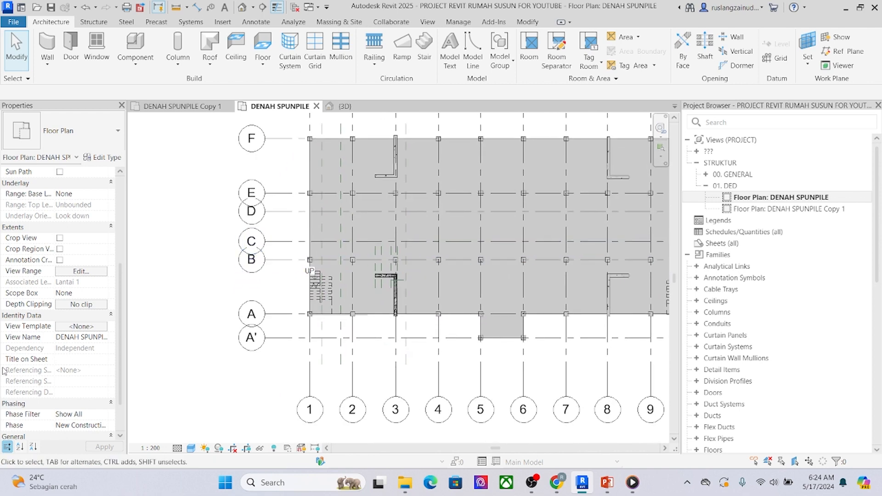
scroll(41, 344, down, 2)
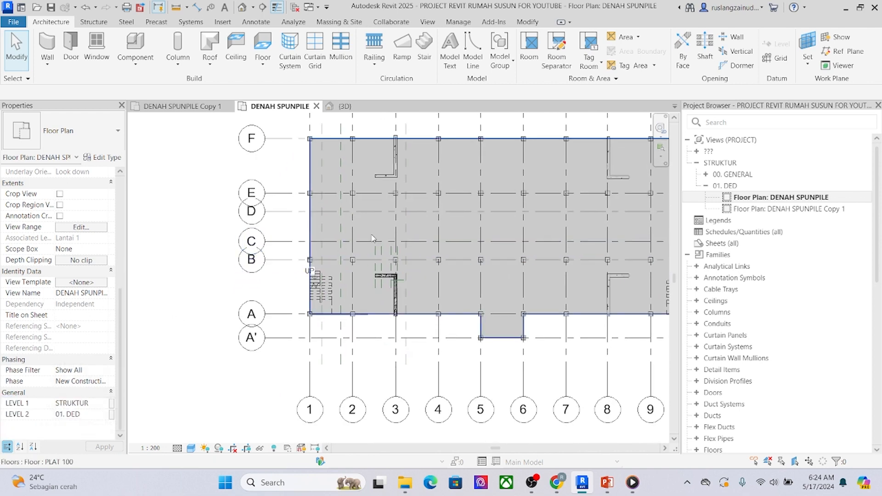
scroll(438, 213, up, 1)
click(421, 243)
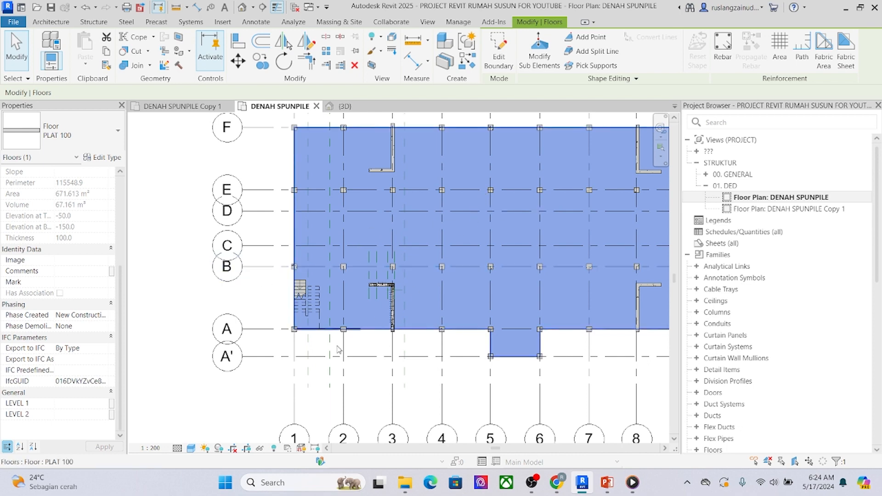
click(186, 326)
scroll(184, 276, down, 1)
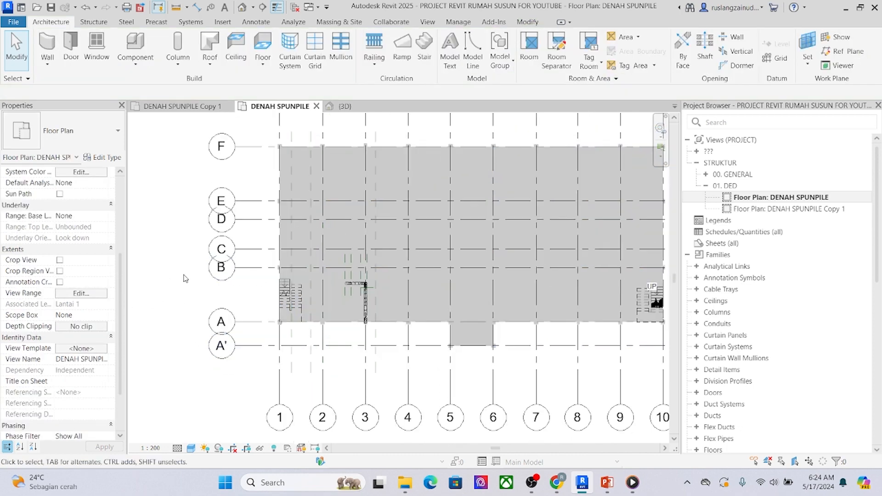
middle_drag(186, 279, 201, 295)
scroll(332, 238, up, 1)
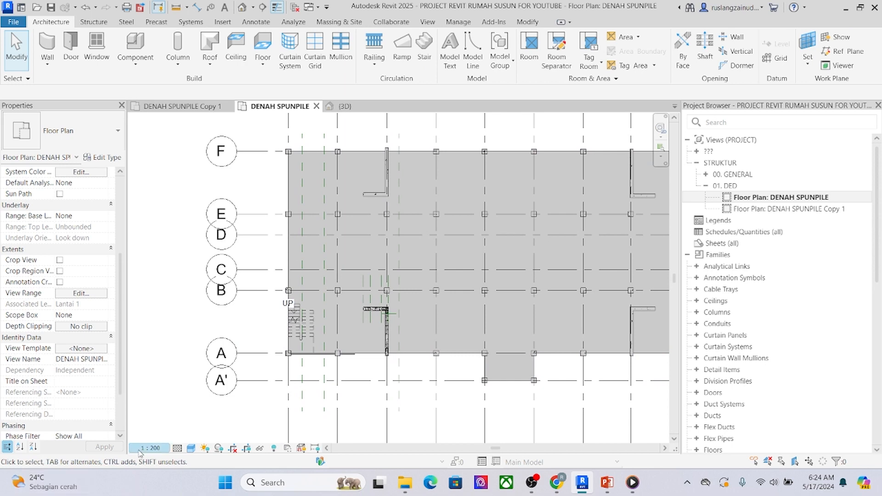
Step: Set the DENAH SPUNPILE plan's visual style to Hidden Line
click(191, 448)
click(206, 402)
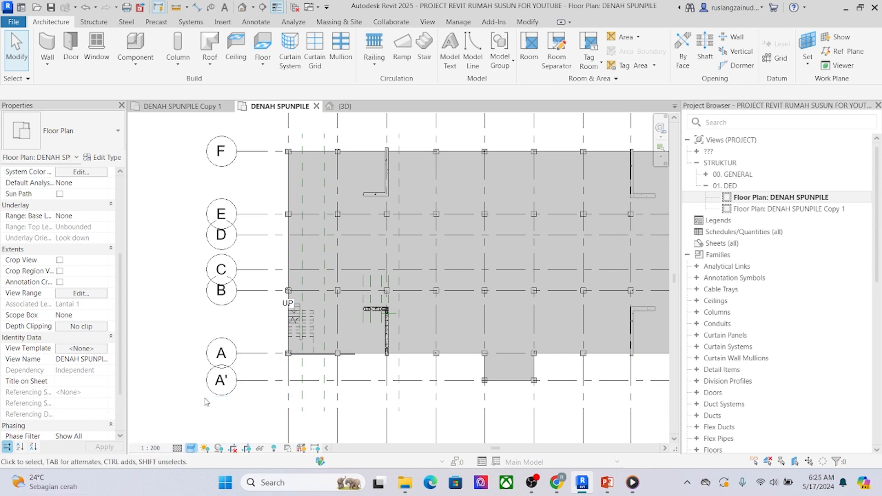
click(191, 448)
click(214, 391)
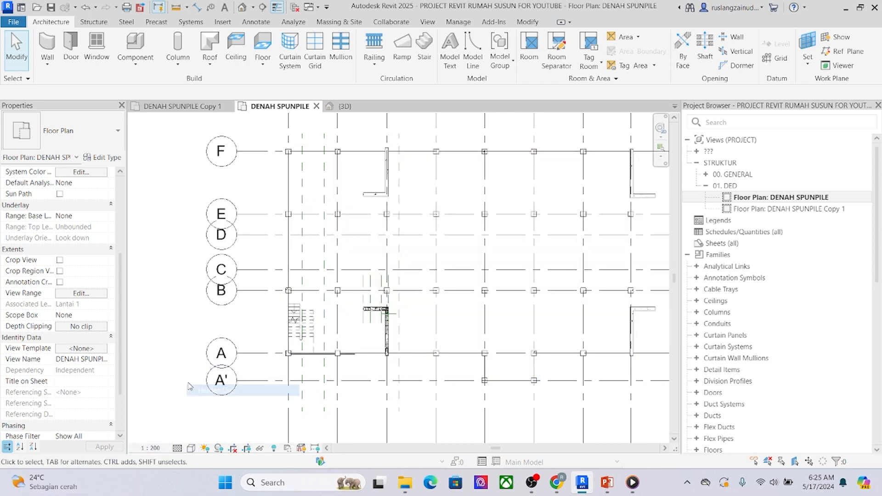
Step: Inspect the floor slab covering the grid in the DENAH SPUNPILE plan and clear its selection
scroll(477, 242, up, 3)
click(461, 234)
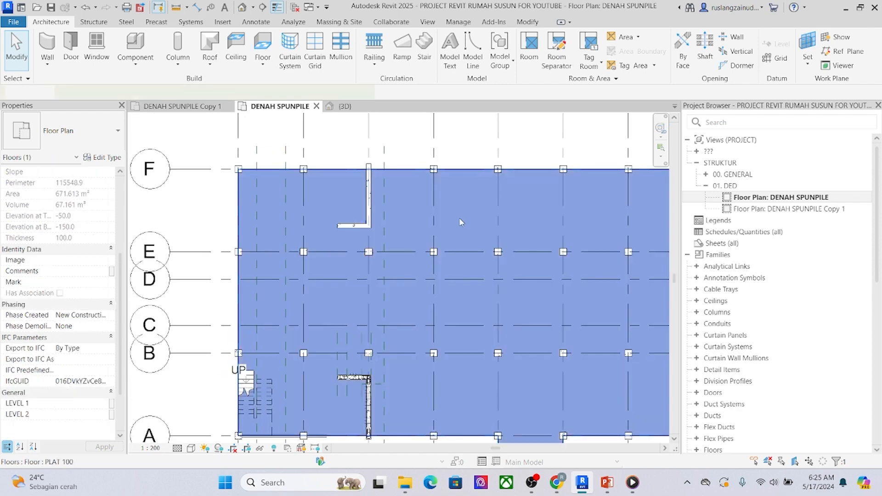
middle_drag(272, 389, 272, 340)
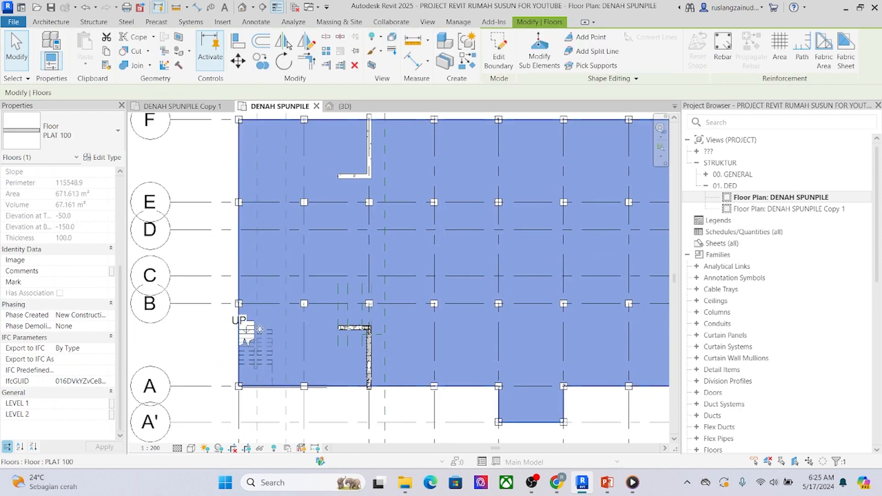
scroll(271, 340, down, 1)
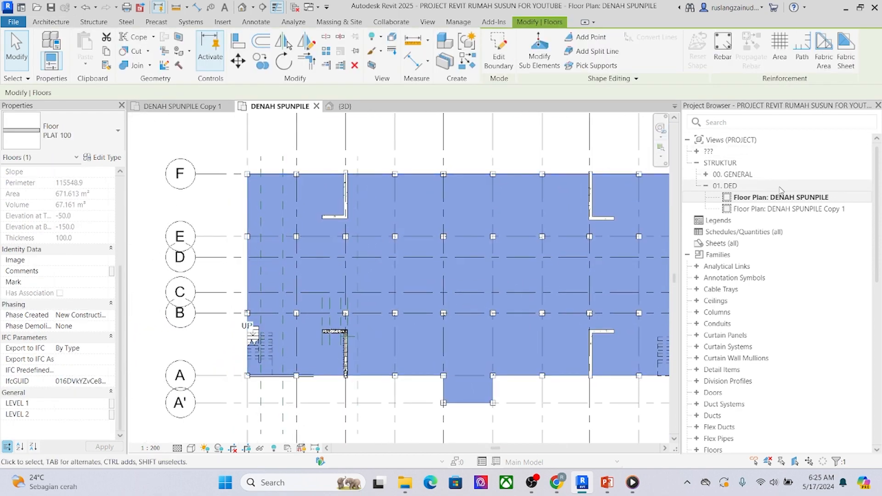
middle_drag(375, 229, 393, 223)
middle_drag(449, 202, 475, 201)
click(250, 225)
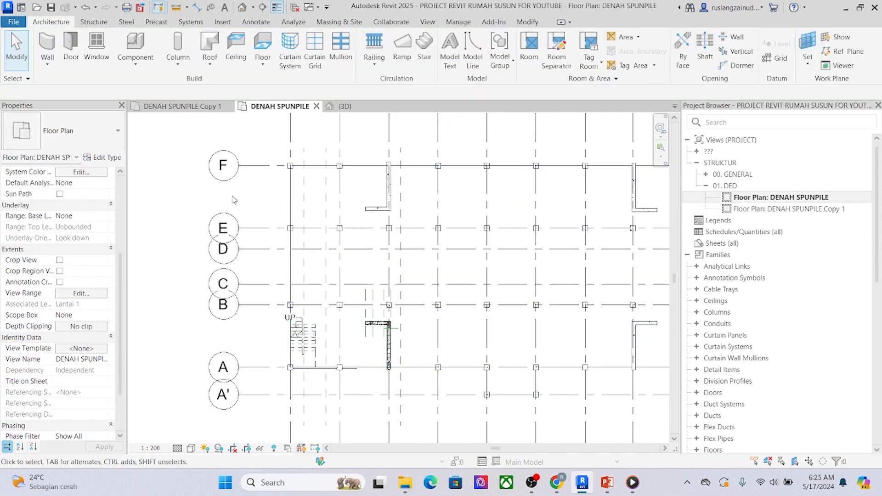
middle_drag(231, 195, 233, 197)
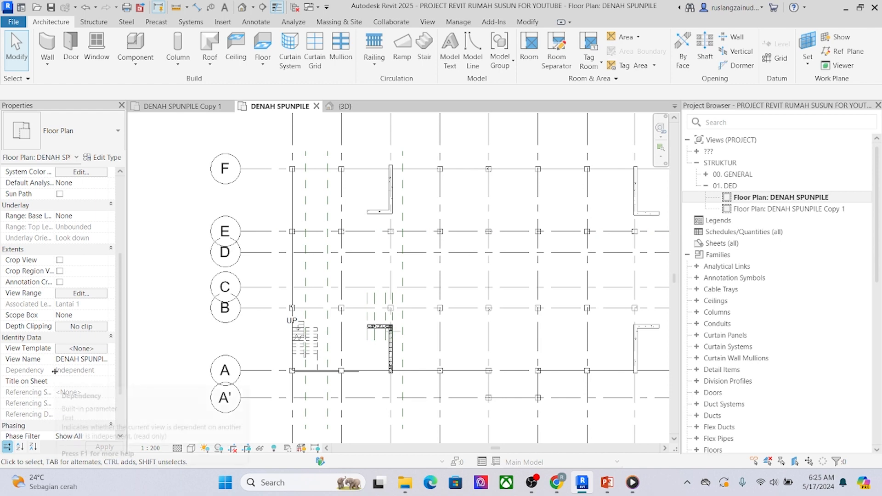
Step: Open the view template assignment and compare the Architectural Plan, Site Plan, Structural Foundation Plan and Structural Framing Plan templates
click(83, 349)
click(297, 232)
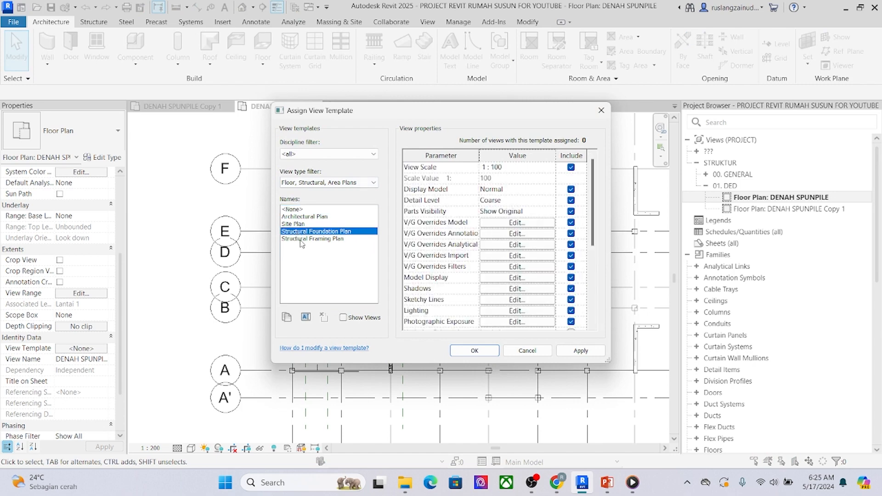
click(302, 239)
click(302, 232)
click(301, 224)
click(302, 239)
click(302, 232)
click(300, 225)
click(302, 218)
click(303, 232)
click(305, 239)
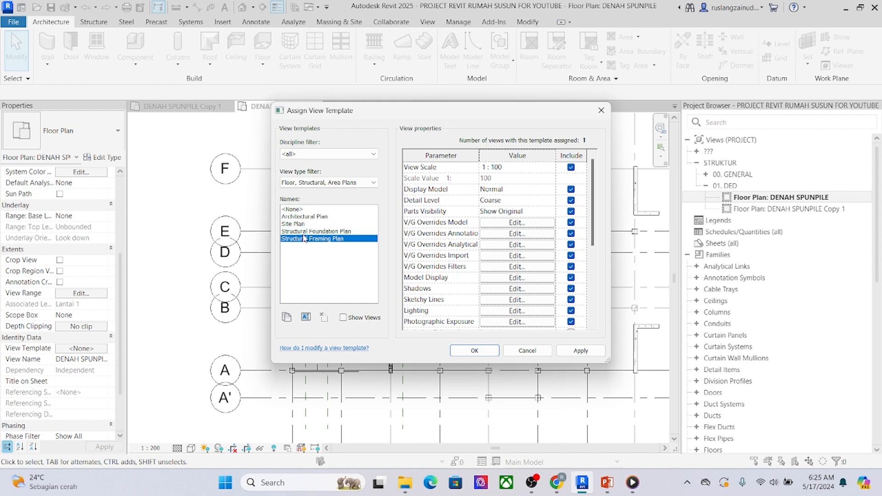
click(308, 225)
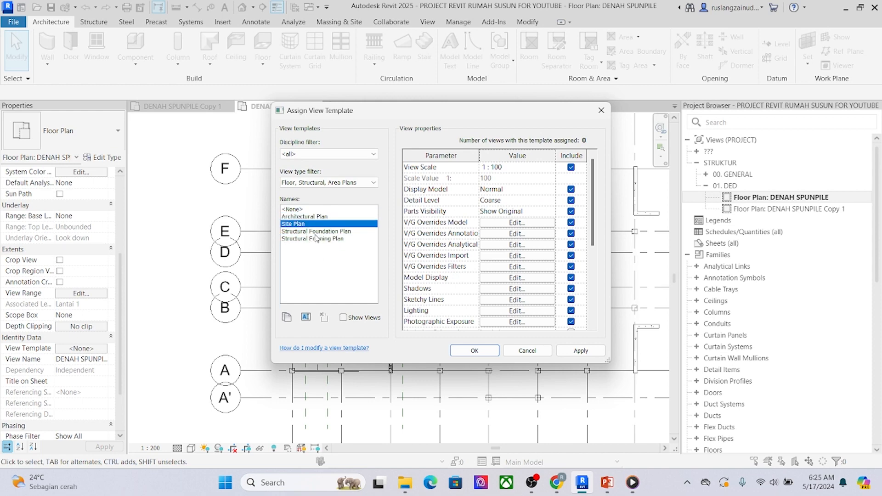
Step: Assign the Structural Foundation Plan view template to the DENAH SPUNPILE plan
click(315, 232)
click(315, 239)
click(315, 232)
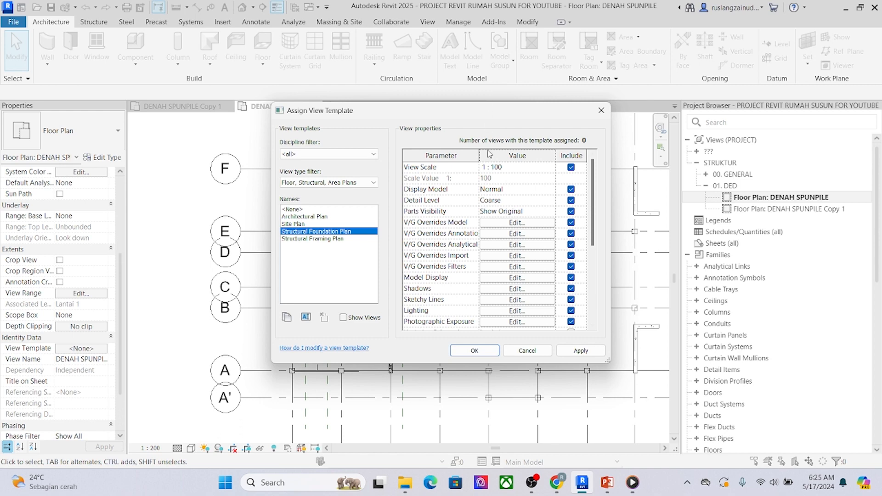
click(586, 354)
click(484, 352)
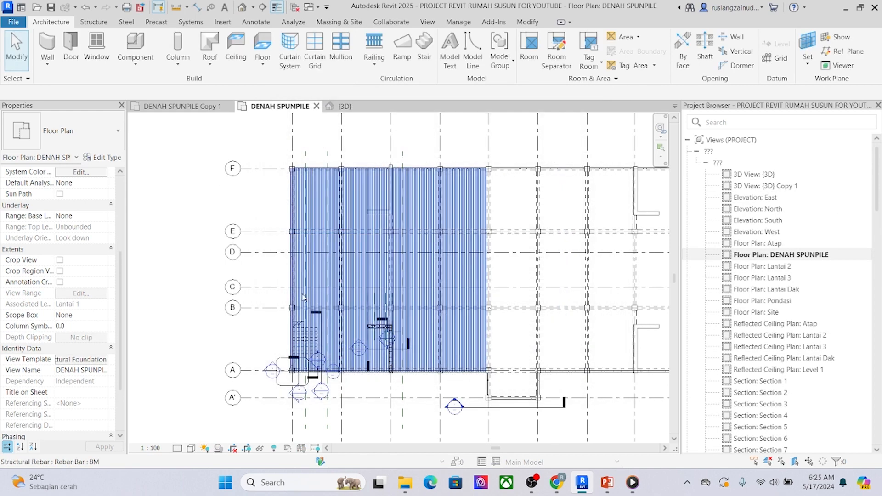
Step: Examine the slab rebar, beams and columns across the DENAH SPUNPILE plan with the Structural Foundation Plan template assigned
scroll(566, 239, up, 3)
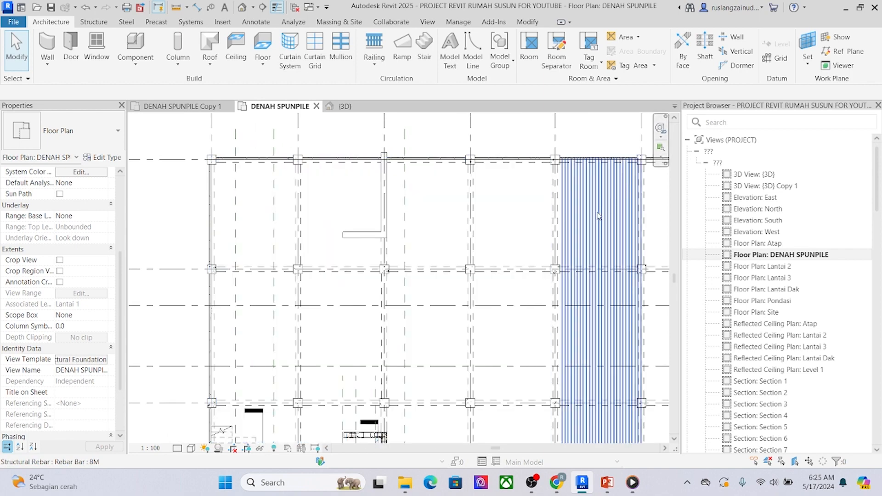
scroll(462, 172, down, 3)
middle_drag(413, 192, 560, 220)
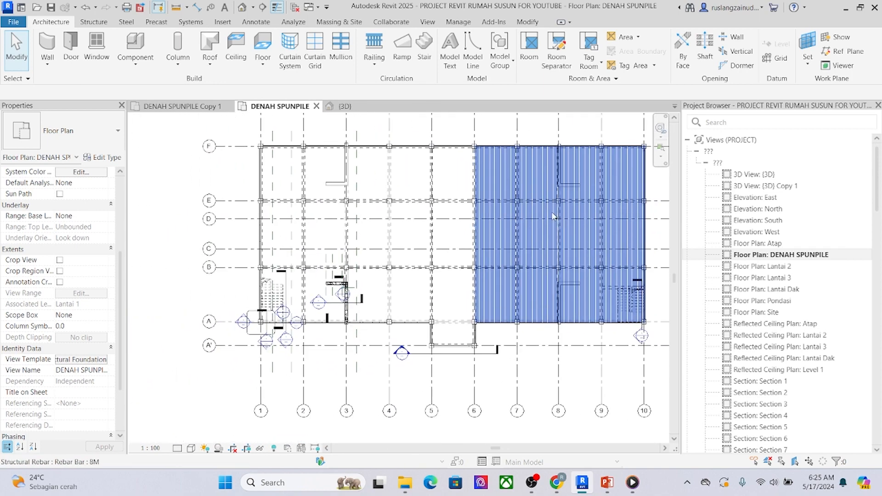
scroll(558, 197, up, 4)
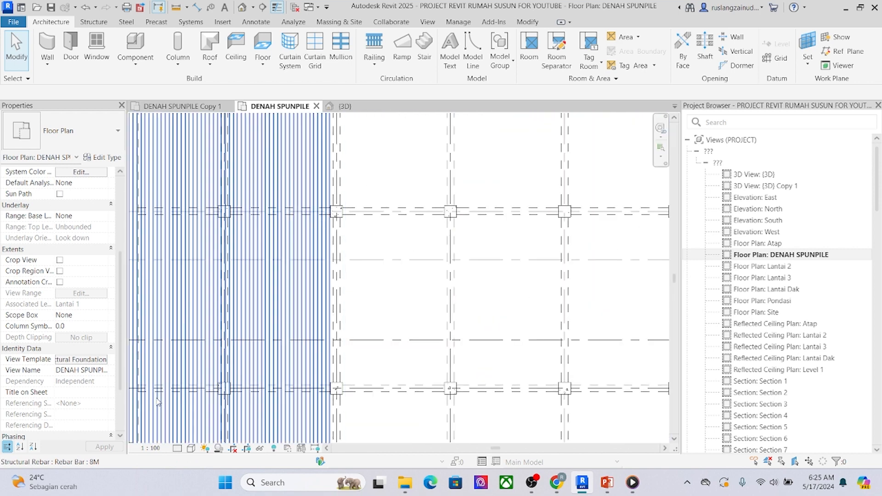
scroll(348, 241, down, 3)
middle_drag(363, 246, 473, 292)
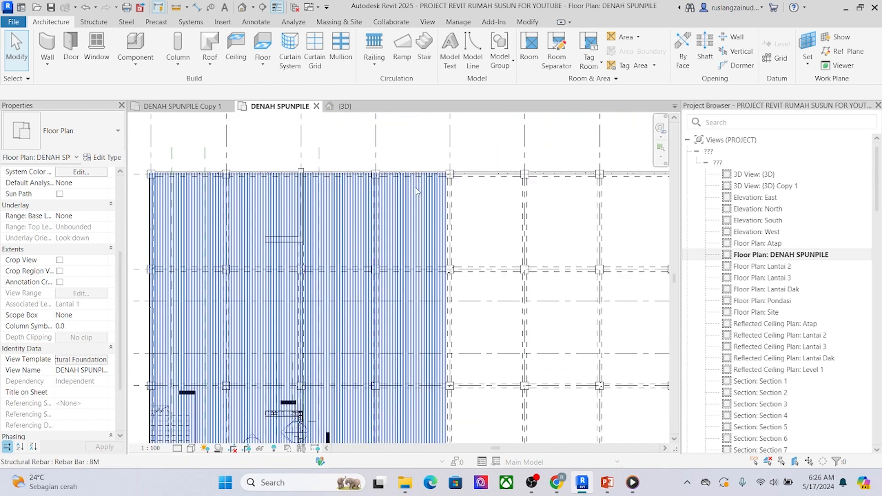
scroll(504, 191, up, 4)
click(504, 193)
scroll(507, 195, up, 3)
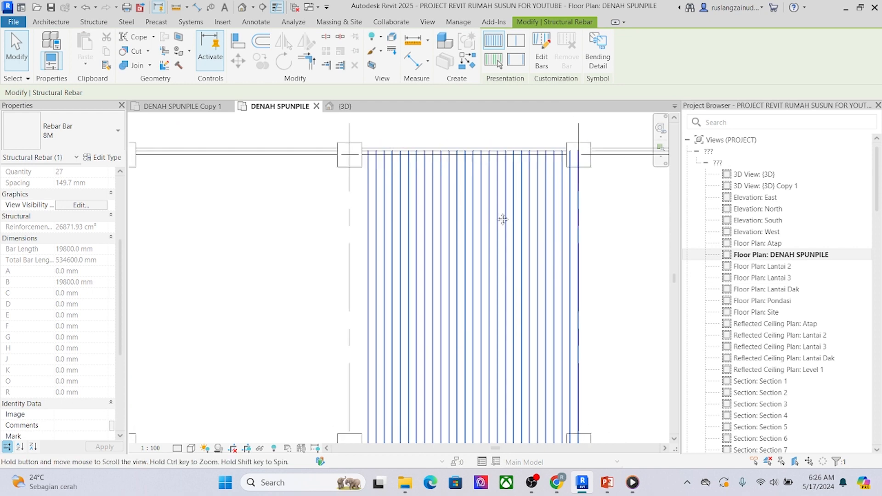
key(Escape)
scroll(396, 169, down, 1)
middle_drag(398, 169, 513, 163)
scroll(429, 188, down, 1)
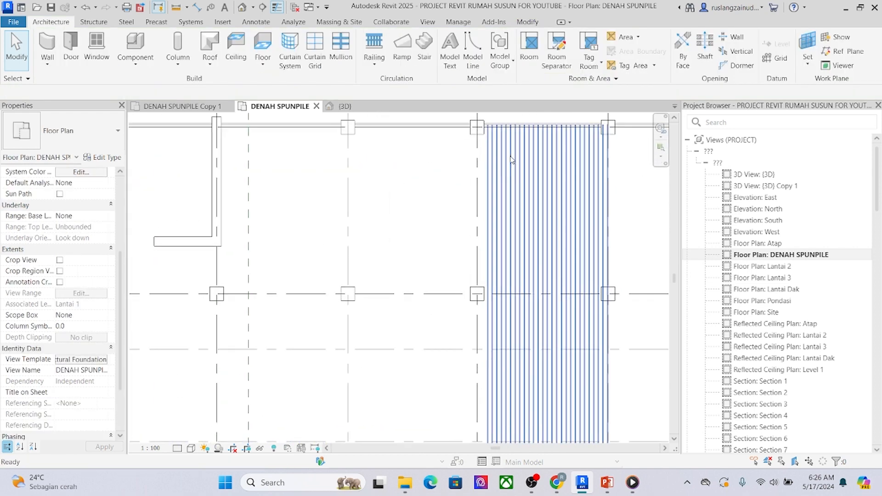
Step: Examine the staircases, section markers and columns around grid lines A and B and the overall plan layout
scroll(376, 256, down, 2)
middle_drag(214, 329, 419, 132)
scroll(322, 362, up, 2)
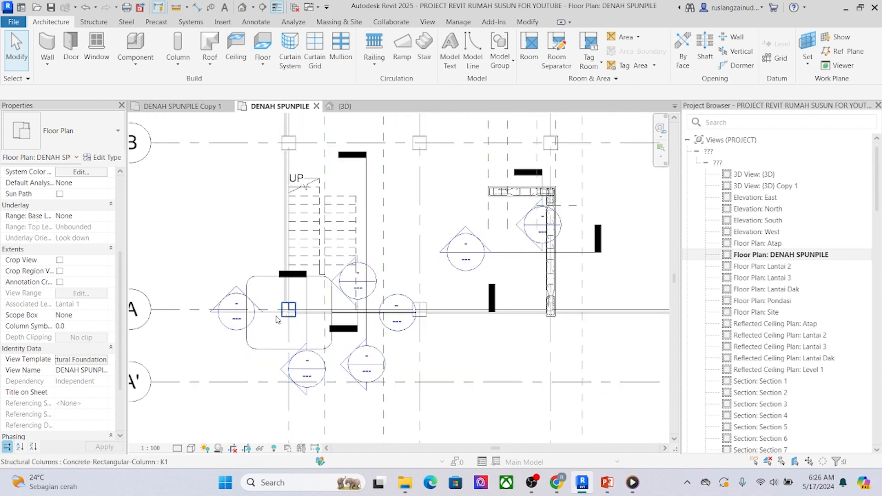
scroll(269, 356, down, 2)
scroll(458, 294, up, 3)
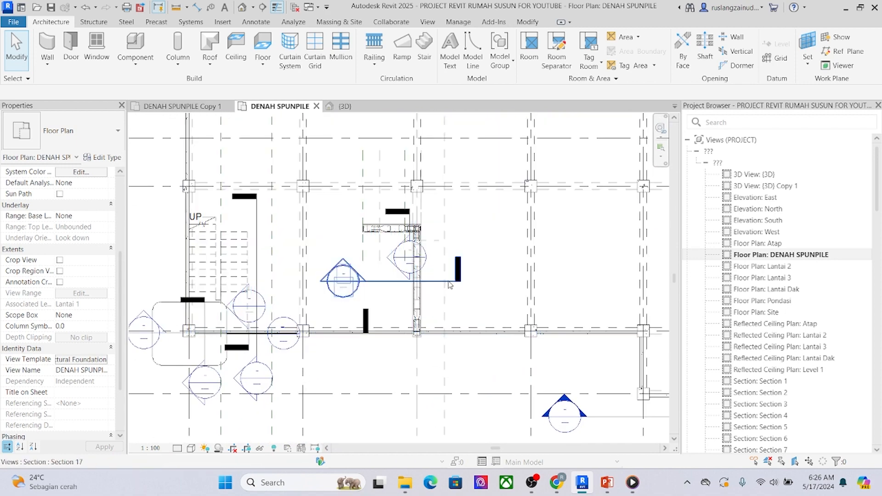
scroll(452, 290, down, 2)
drag(452, 290, 413, 308)
middle_drag(413, 309, 411, 313)
middle_drag(584, 262, 354, 260)
scroll(390, 282, up, 2)
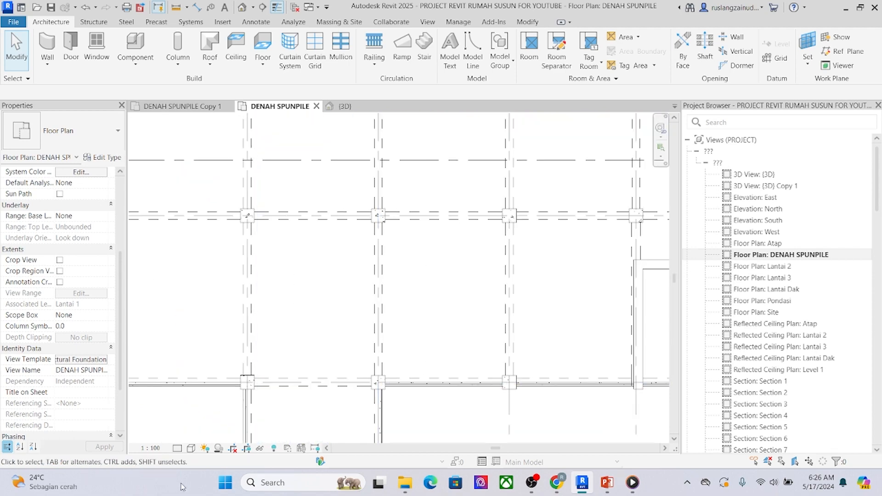
scroll(417, 155, down, 3)
scroll(488, 256, down, 5)
scroll(620, 267, up, 3)
middle_drag(624, 267, 643, 300)
middle_drag(589, 289, 609, 268)
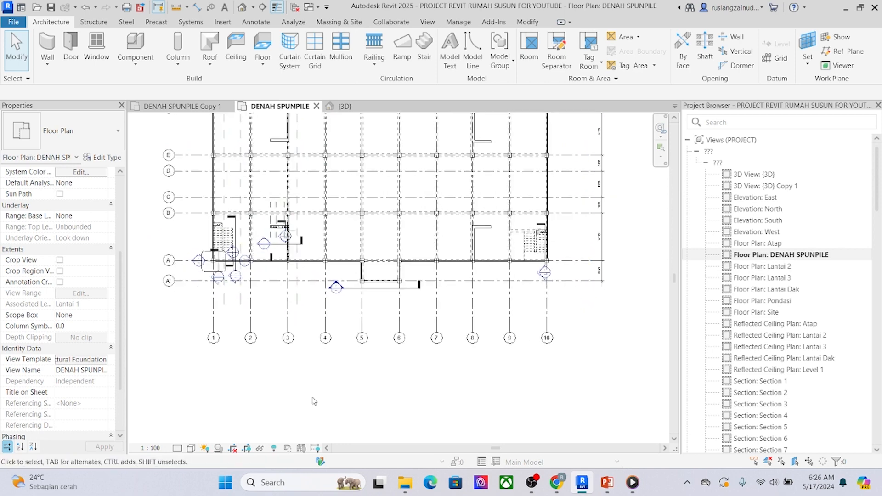
Step: Assign the Structural Framing Plan view template to the DENAH SPUNPILE plan
click(92, 360)
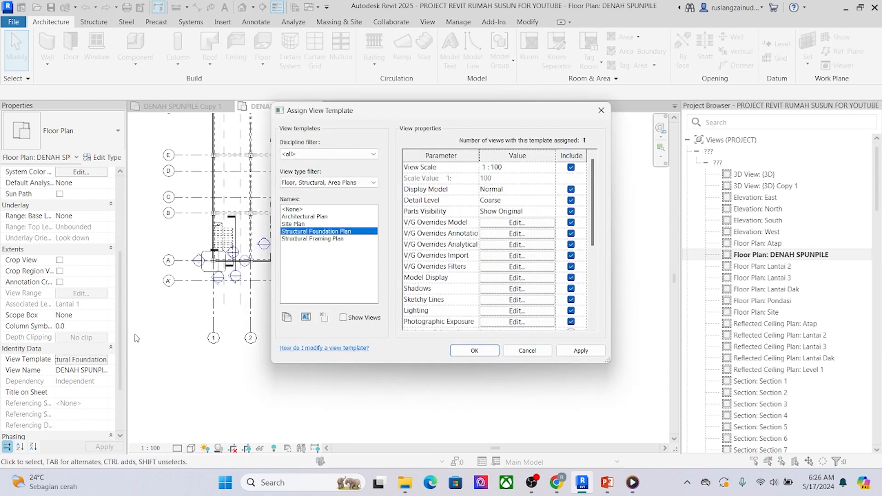
click(304, 240)
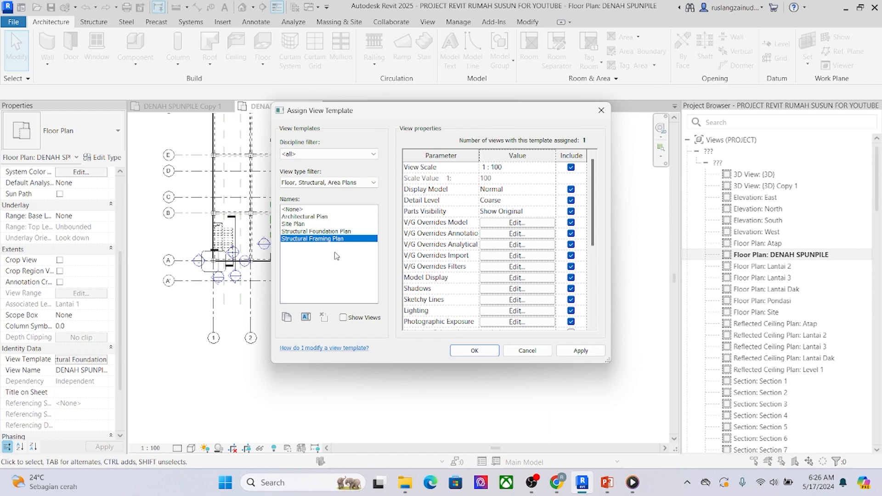
click(484, 354)
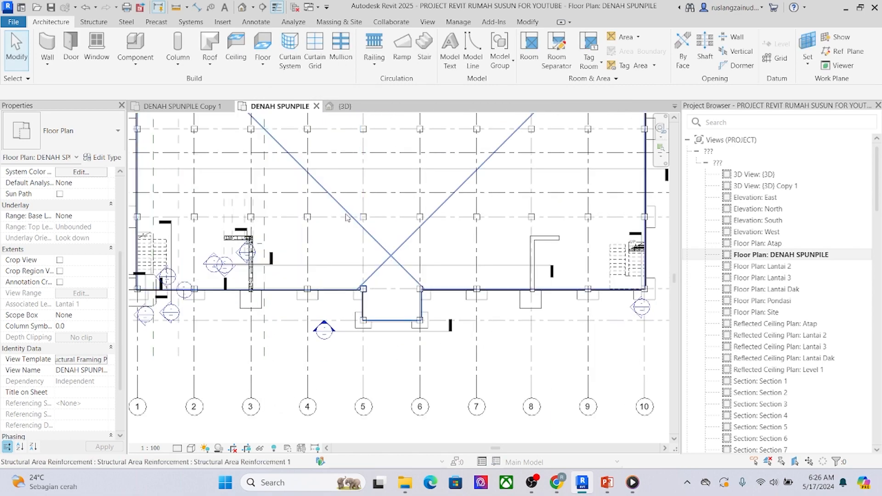
Step: Examine the foundations, beams and area reinforcement displayed in the plan with the Structural Framing Plan template
scroll(389, 278, up, 4)
scroll(438, 252, up, 3)
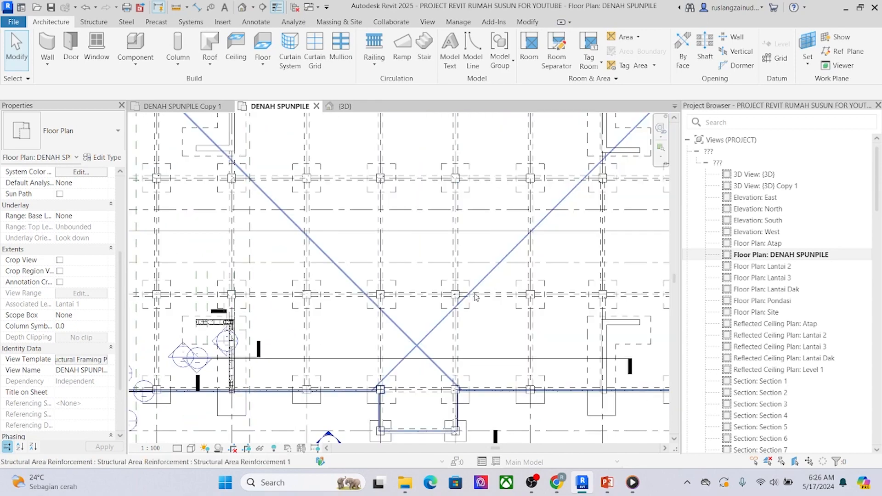
scroll(468, 301, up, 5)
scroll(462, 286, down, 4)
middle_drag(480, 285, 455, 262)
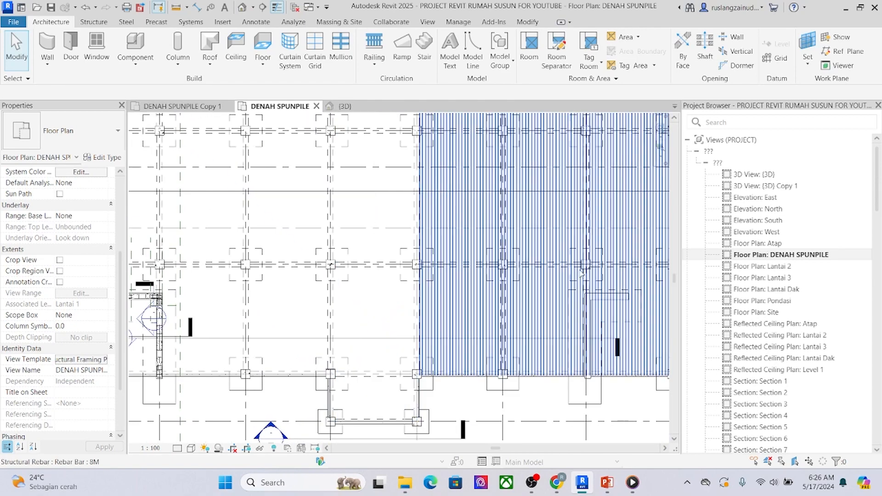
scroll(477, 257, down, 3)
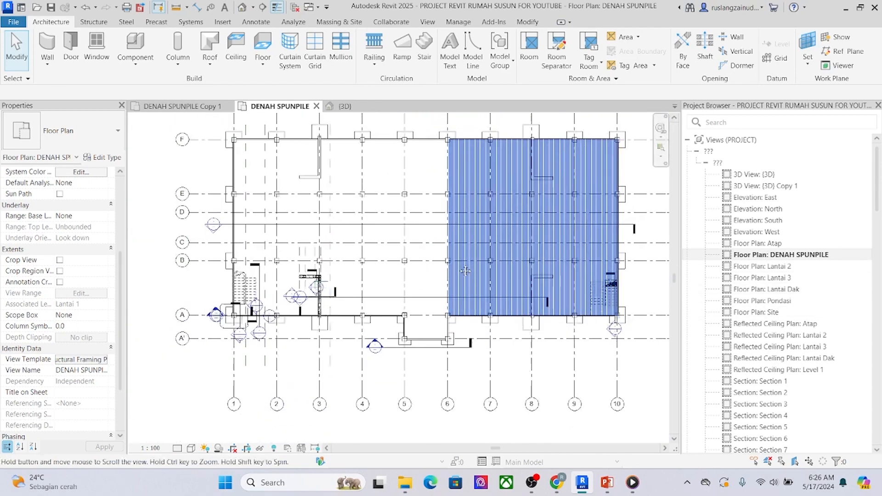
middle_drag(477, 257, 601, 197)
middle_drag(282, 320, 295, 361)
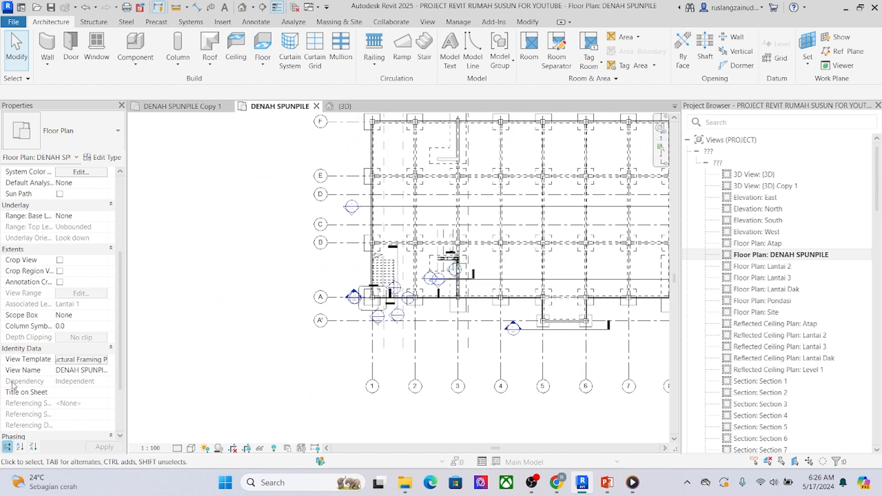
Step: Duplicate the Structural Framing Plan view template under the name STRUKTUR PLAN (DED)
click(83, 363)
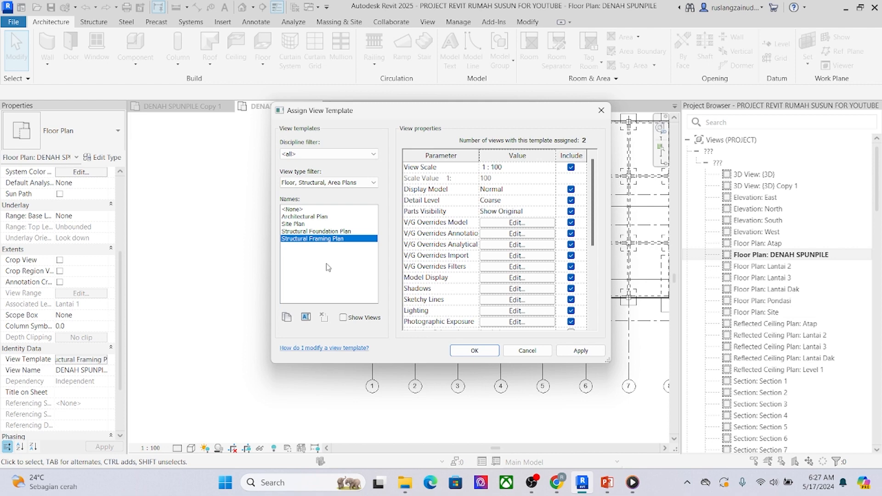
click(286, 317)
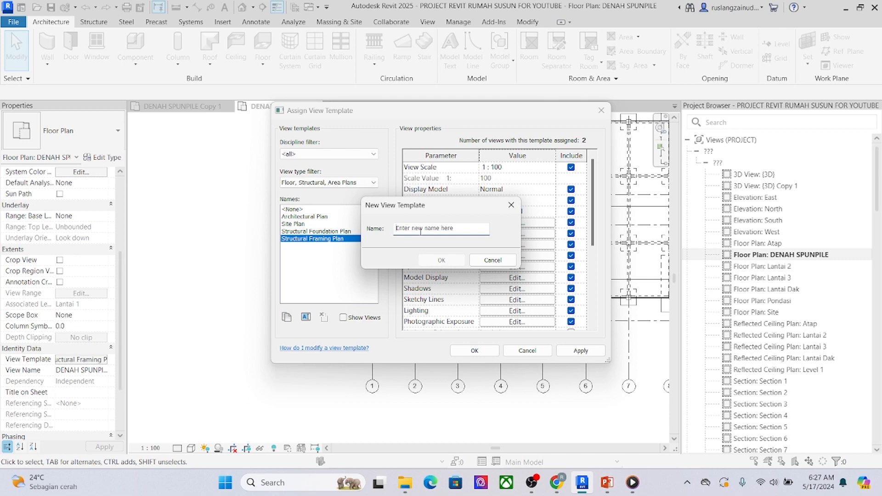
text(PRO)
key(BackSpace)
key(BackSpace)
key(BackSpace)
key(BackSpace)
key(BackSpace)
key(BackSpace)
key(BackSpace)
key(BackSpace)
text(STRUKTUR PLAN (DED)
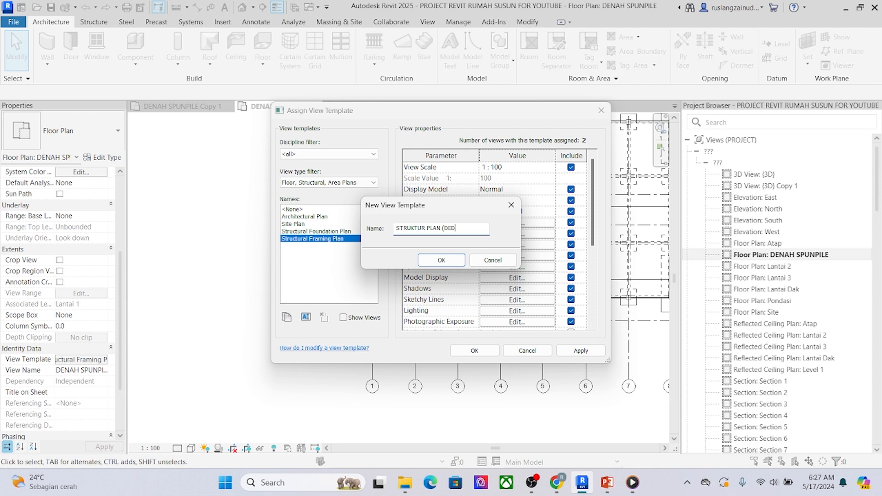
click(420, 260)
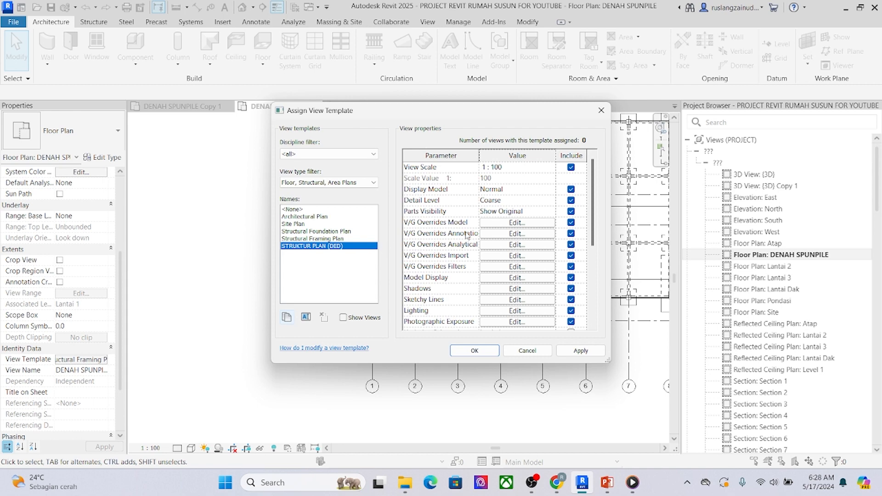
Step: Try to set the view scale of the STRUKTUR PLAN (DED) template to 1 : 150
click(571, 171)
click(508, 171)
drag(510, 170, 487, 175)
click(506, 169)
mouse_move(506, 168)
mouse_down()
mouse_move(486, 168)
mouse_move(494, 176)
mouse_up()
click(509, 172)
drag(513, 168, 491, 176)
text(50)
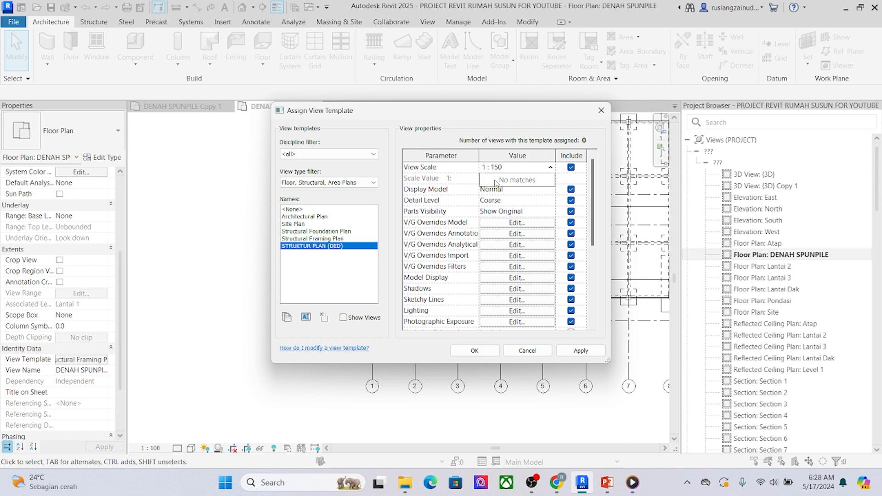
click(572, 178)
click(570, 168)
click(571, 169)
click(507, 166)
click(508, 168)
drag(508, 169, 496, 176)
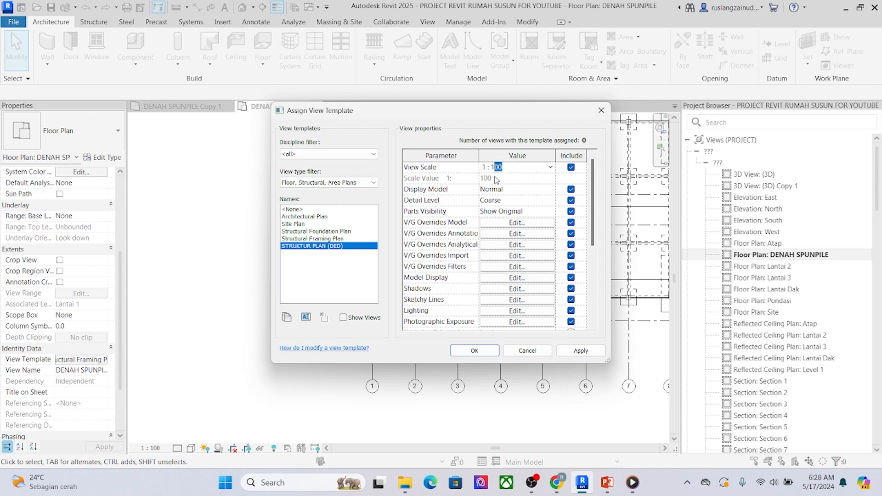
text(50)
Step: Set the Display Model of the STRUKTUR PLAN (DED) template to Halftone
click(531, 192)
click(551, 190)
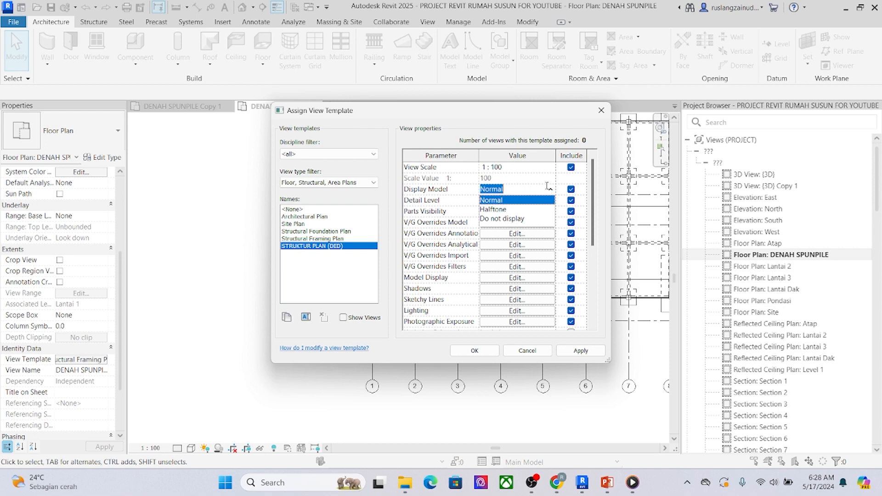
click(491, 210)
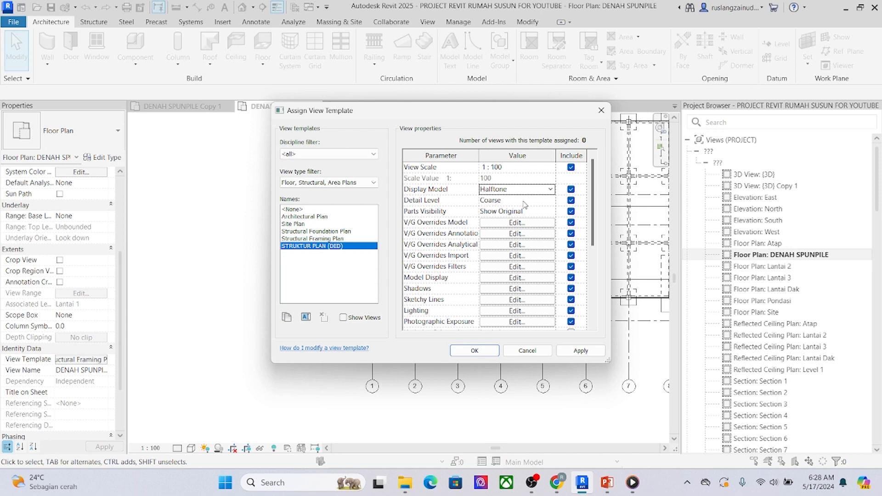
Step: Set the Display Model of the STRUKTUR PLAN (DED) template to Normal
click(530, 194)
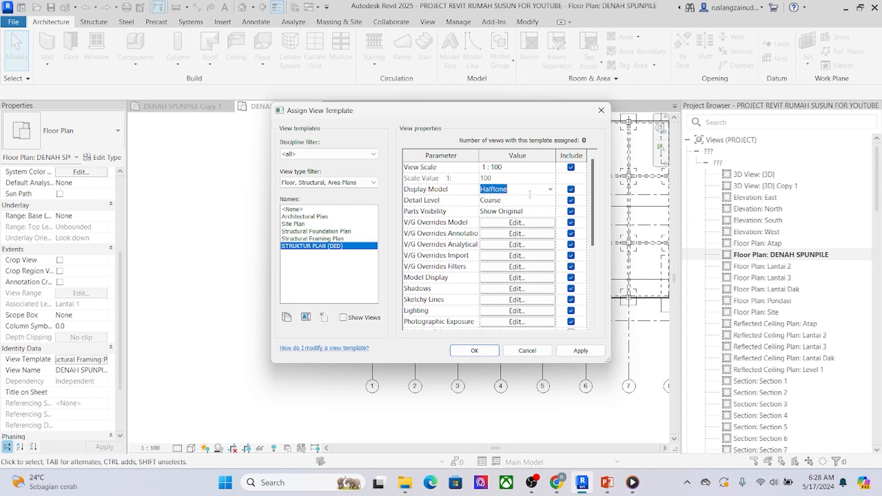
click(550, 189)
click(515, 202)
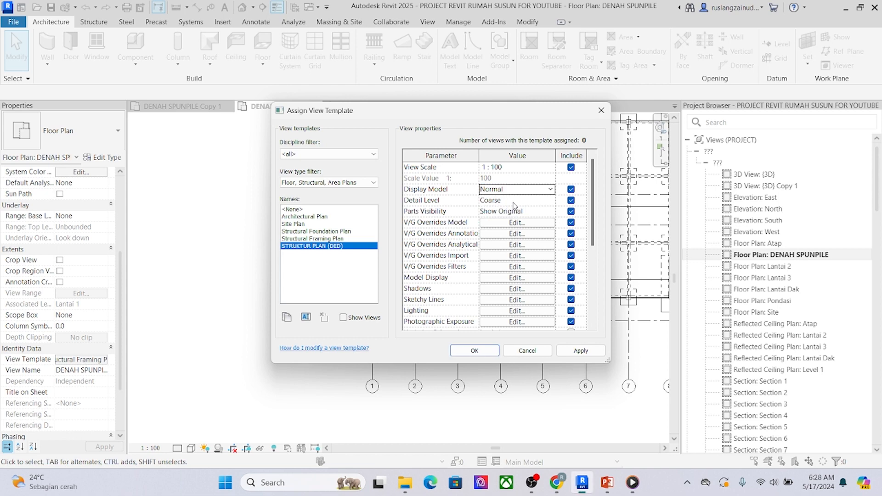
Step: Set the template's Detail Level to Fine, with Parts Visibility on Show Original
click(546, 202)
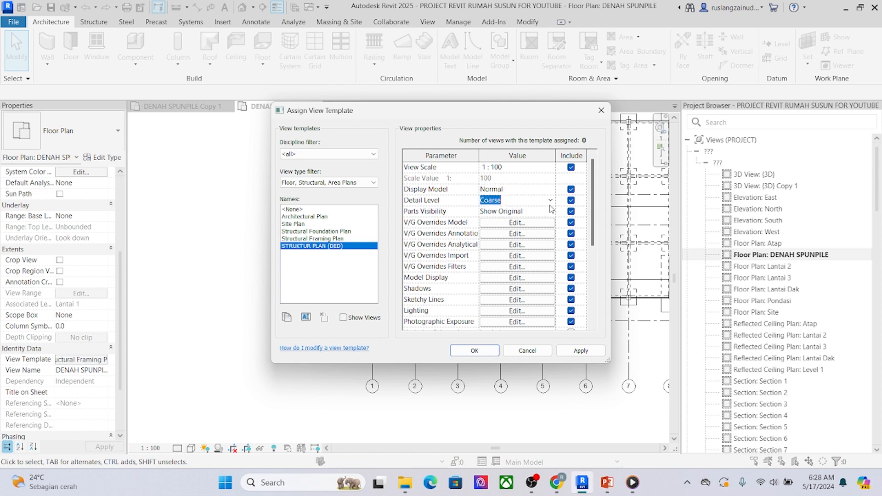
click(551, 201)
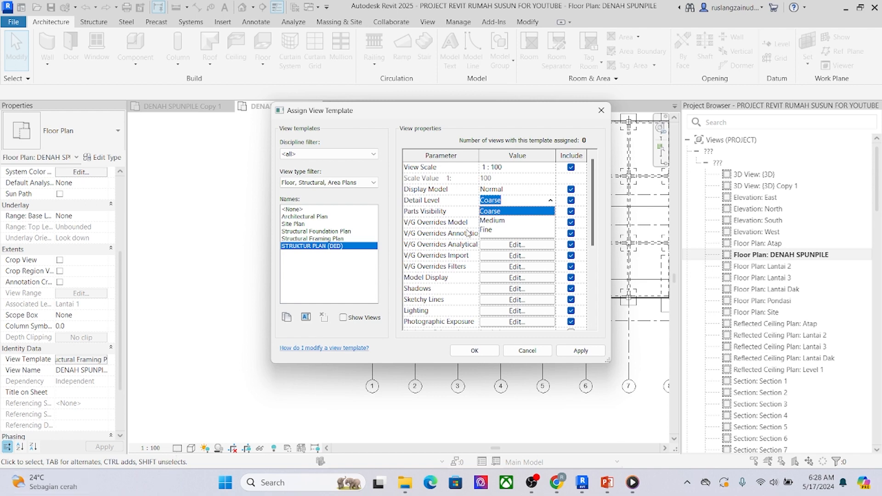
click(488, 232)
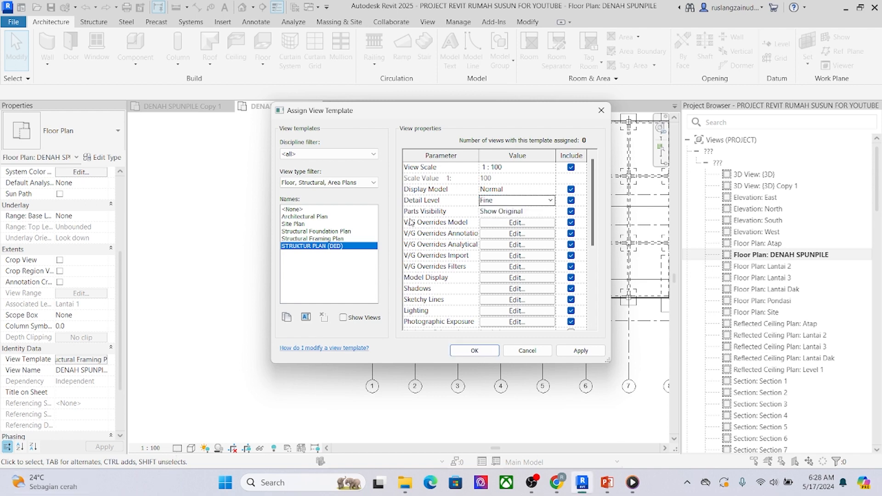
click(544, 213)
click(549, 211)
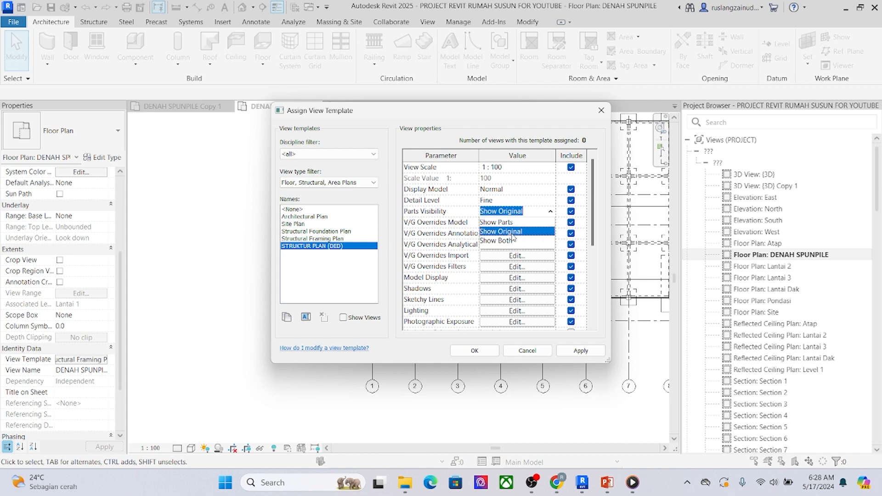
click(538, 209)
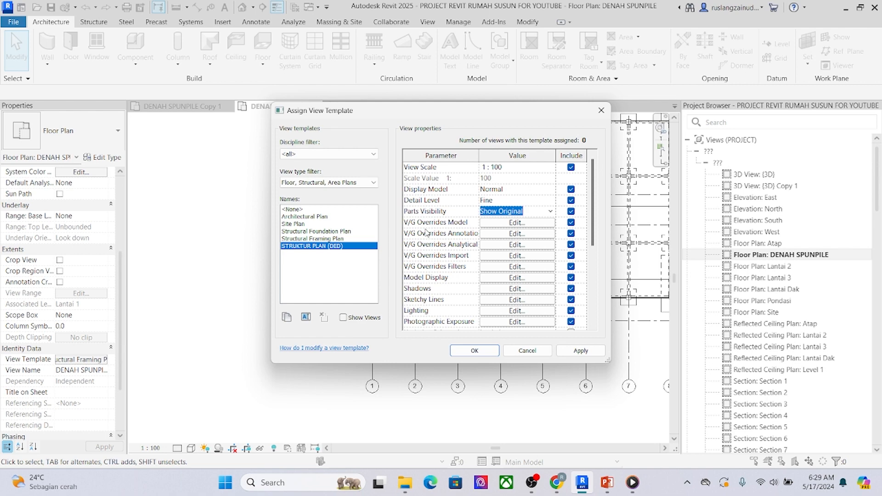
Step: Hide the Structural Rebar, Structural Path Reinforcement and Structural Framing categories in the template's model visibility overrides
click(514, 229)
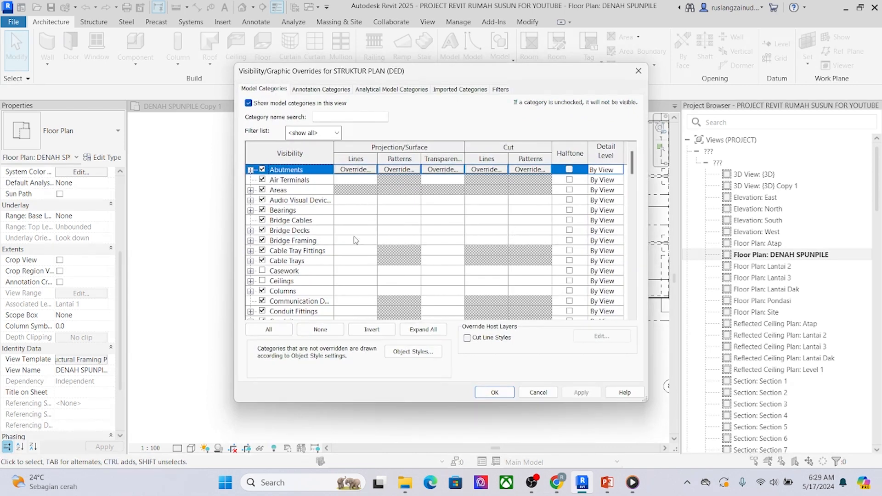
scroll(307, 251, down, 7)
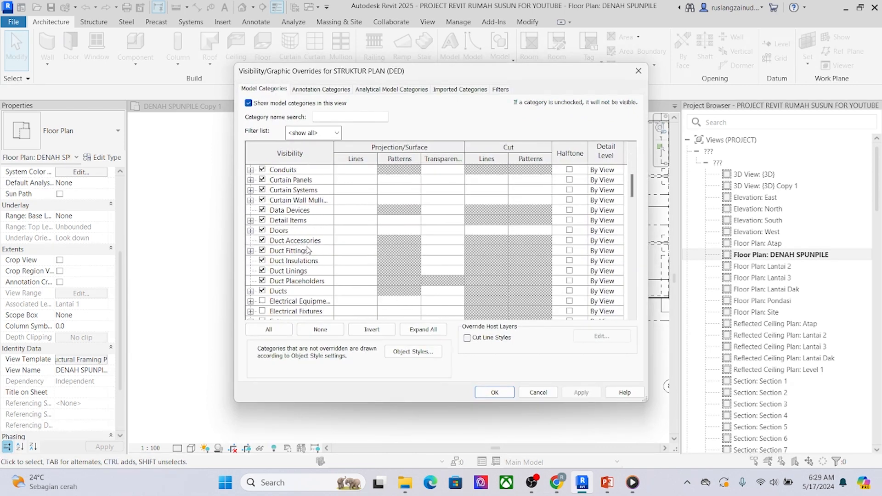
scroll(306, 250, down, 2)
scroll(307, 250, down, 2)
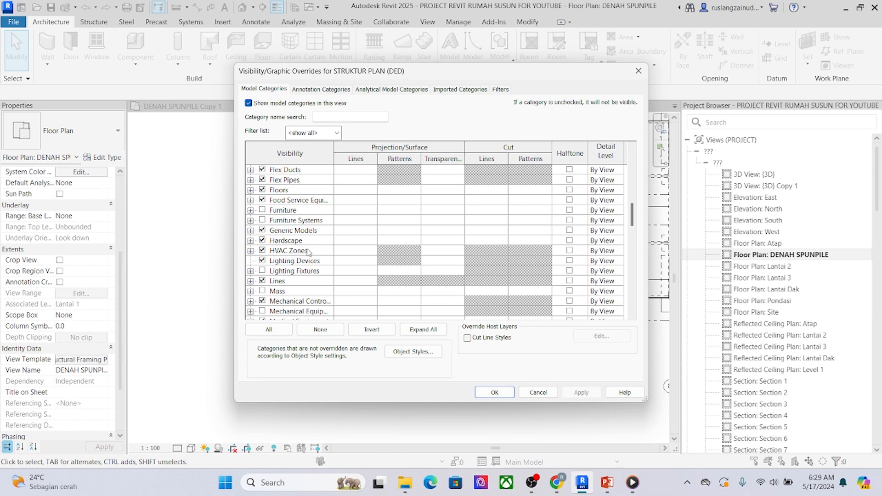
scroll(313, 250, down, 2)
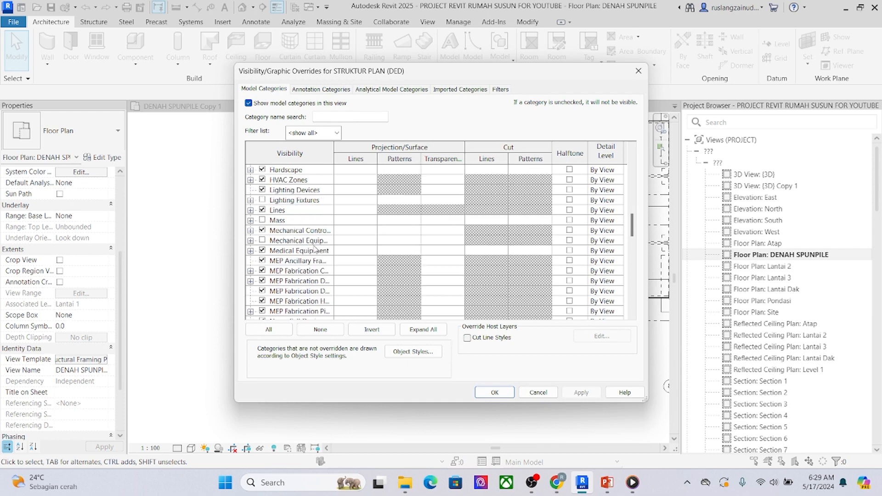
scroll(315, 248, down, 2)
scroll(316, 249, down, 5)
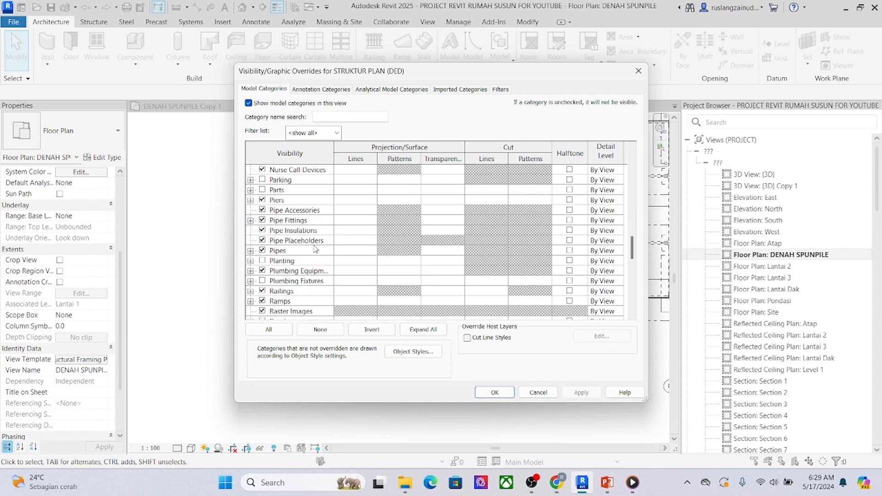
scroll(315, 251, down, 6)
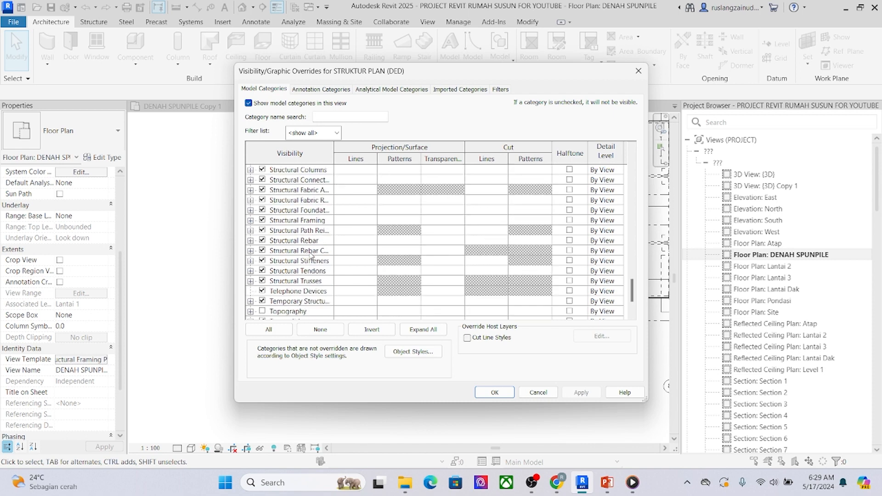
scroll(312, 238, up, 1)
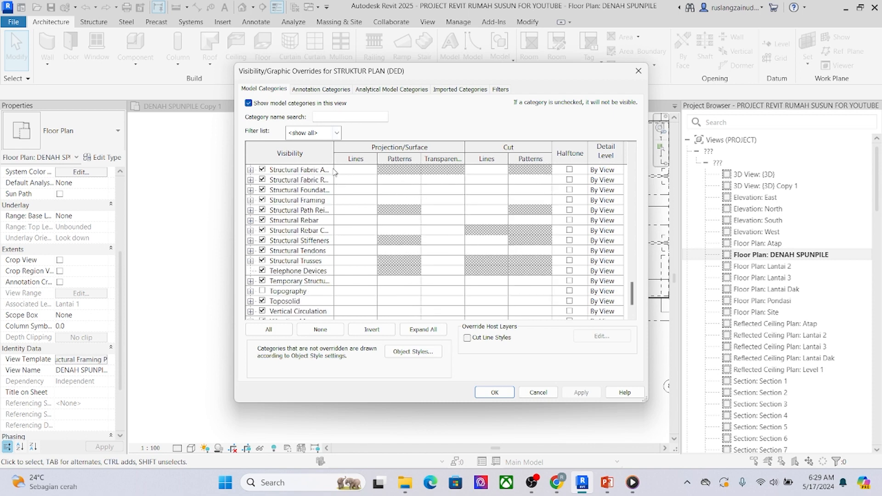
drag(333, 159, 455, 158)
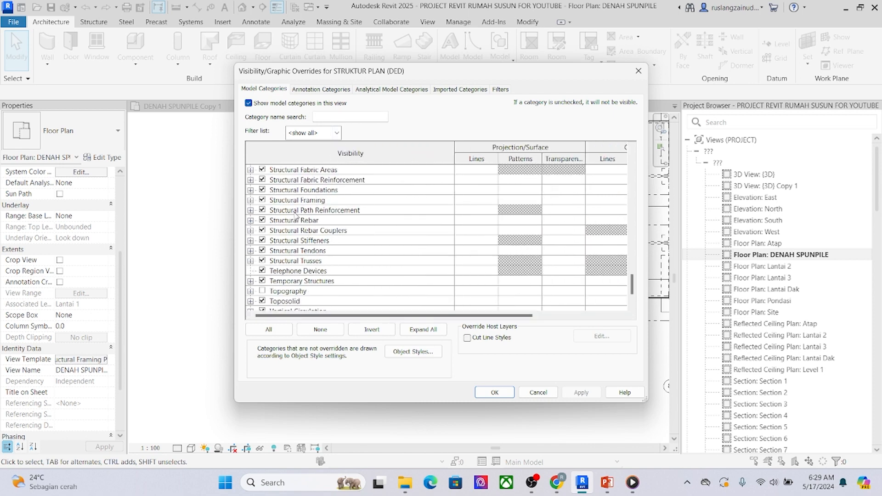
click(262, 220)
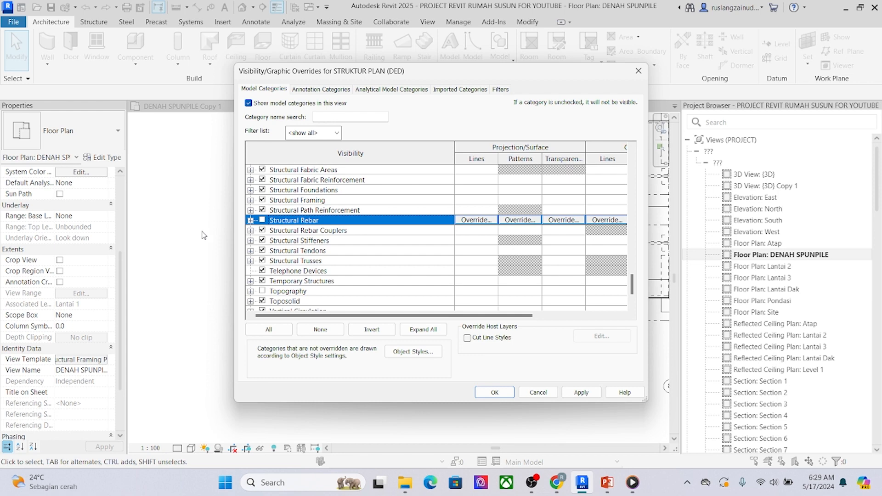
click(263, 211)
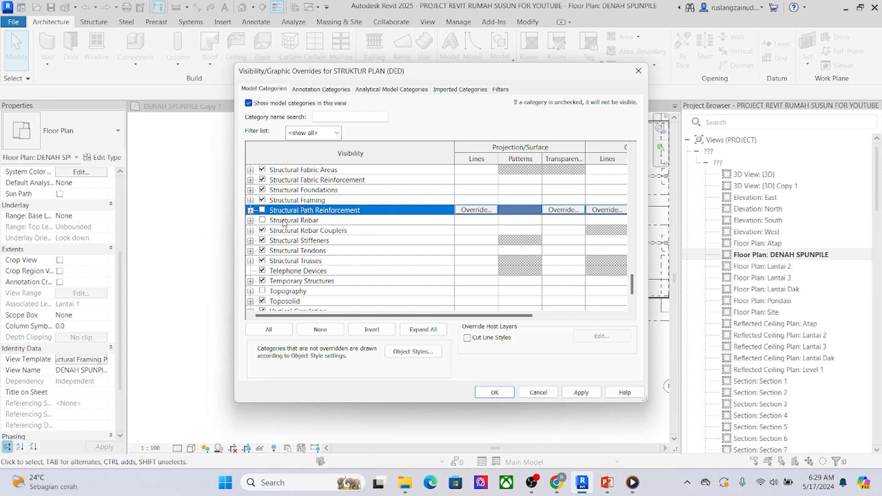
click(262, 201)
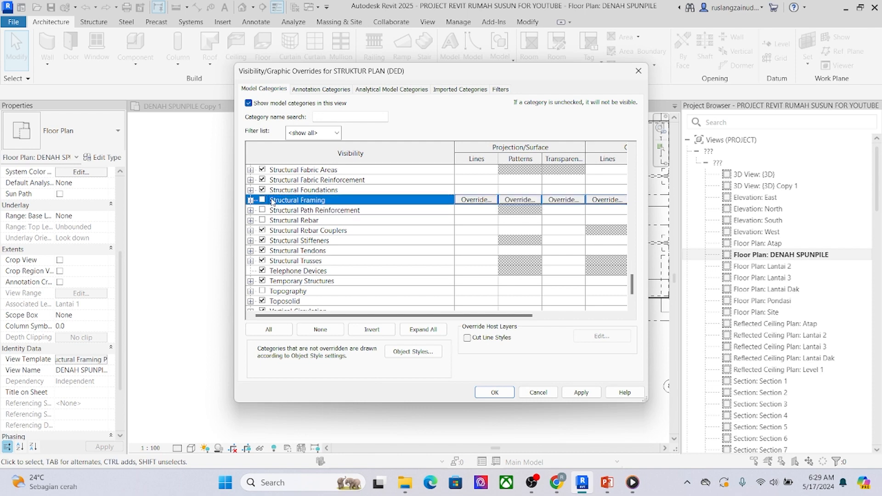
Step: Review the visibility of the other model categories in the STRUKTUR PLAN (DED) overrides for ones a structural plan does not need
scroll(273, 202, up, 3)
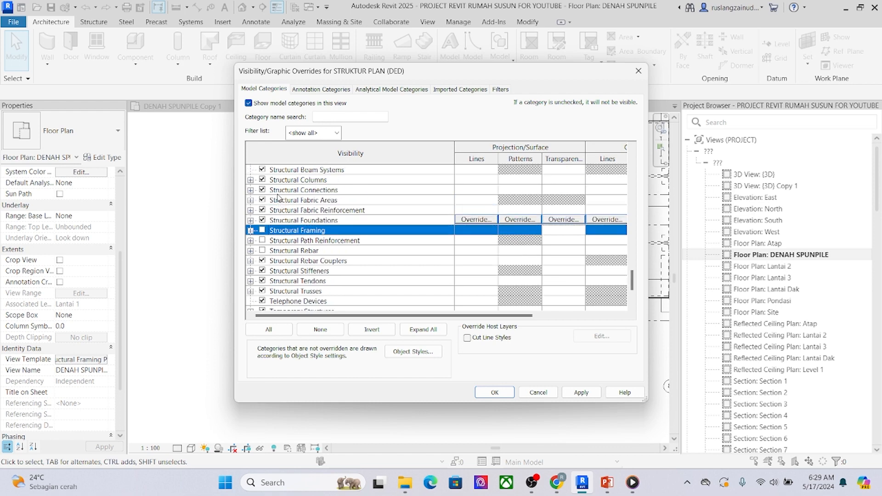
scroll(248, 202, up, 1)
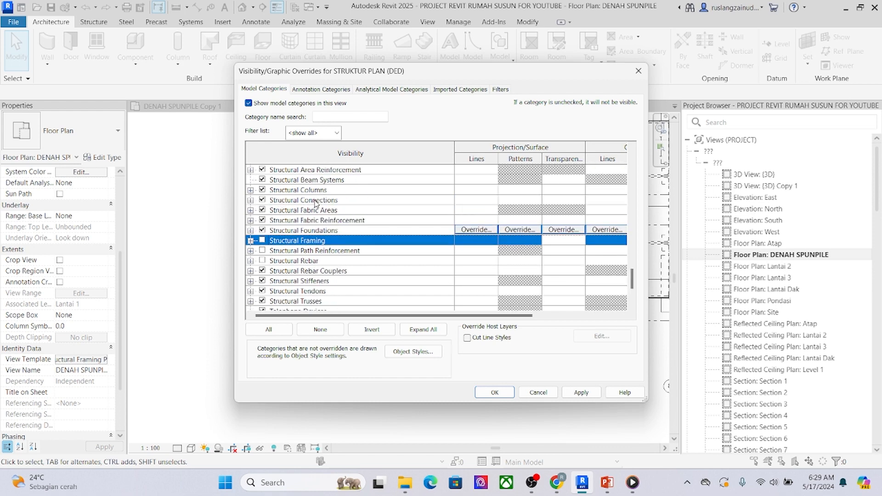
scroll(303, 209, up, 2)
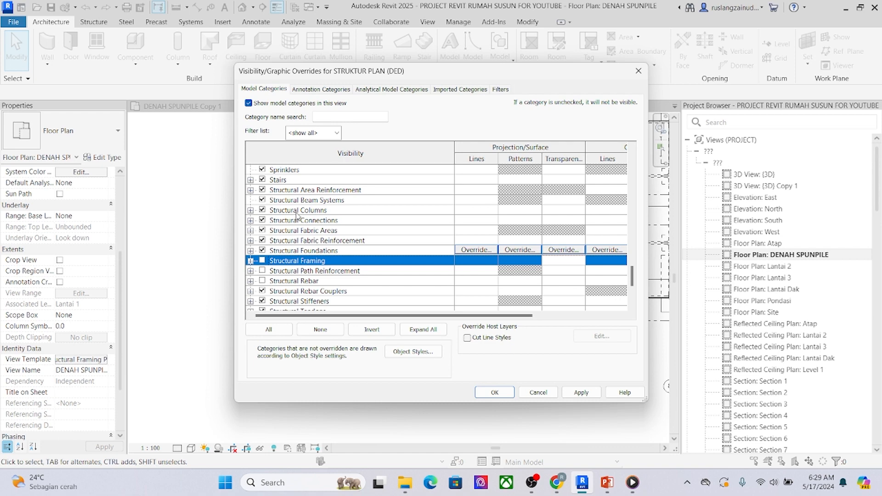
scroll(297, 215, up, 9)
scroll(299, 221, down, 2)
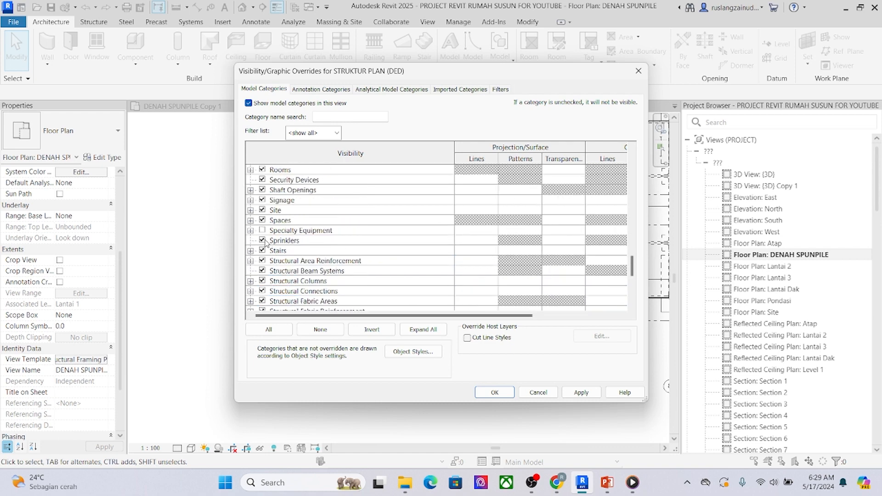
scroll(326, 213, up, 2)
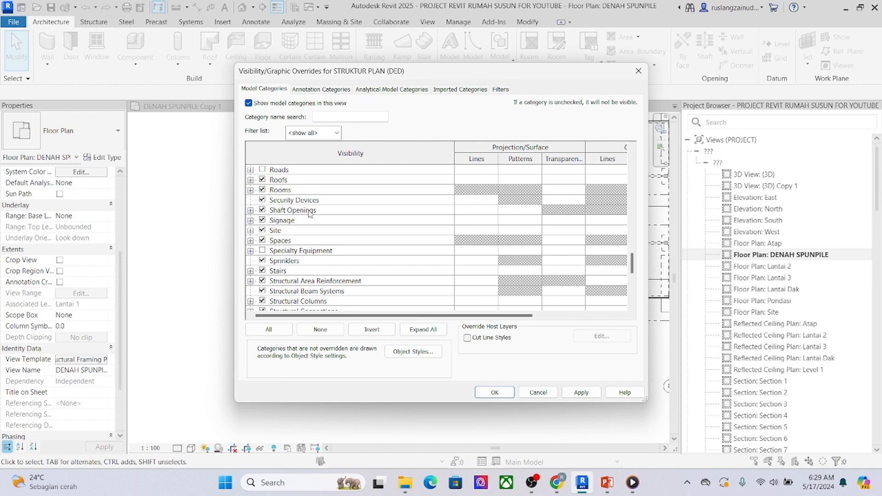
scroll(309, 215, up, 8)
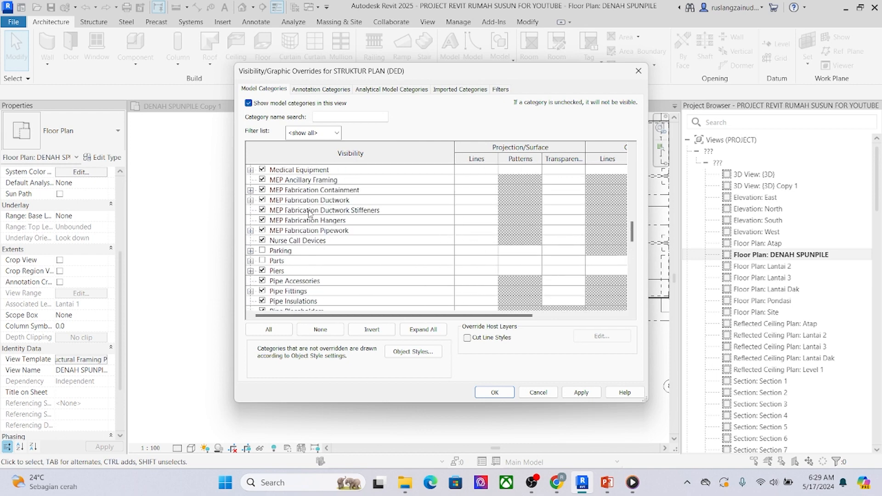
scroll(310, 214, up, 9)
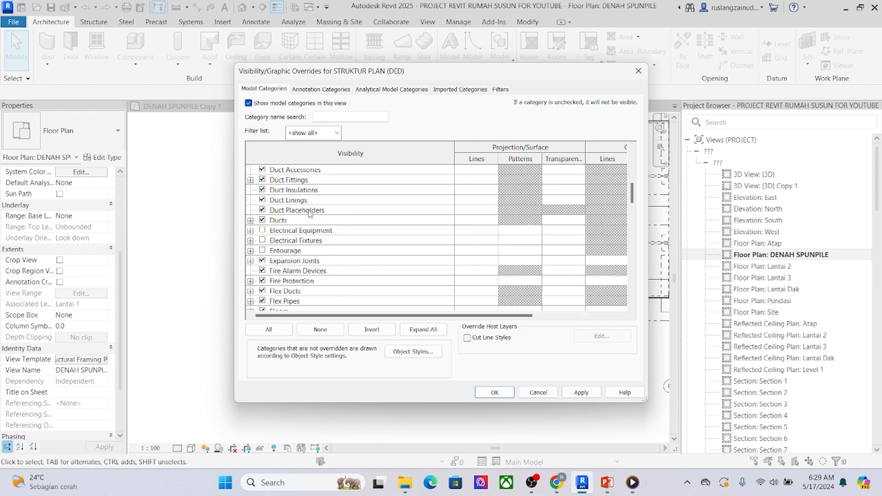
scroll(309, 213, up, 8)
scroll(310, 214, down, 2)
scroll(288, 235, down, 1)
scroll(288, 235, up, 1)
scroll(288, 236, down, 3)
scroll(288, 237, down, 10)
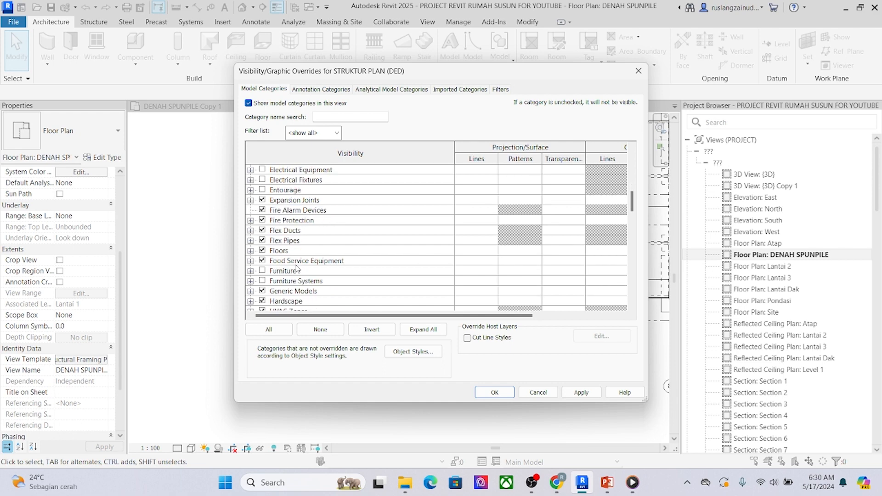
scroll(304, 287, down, 2)
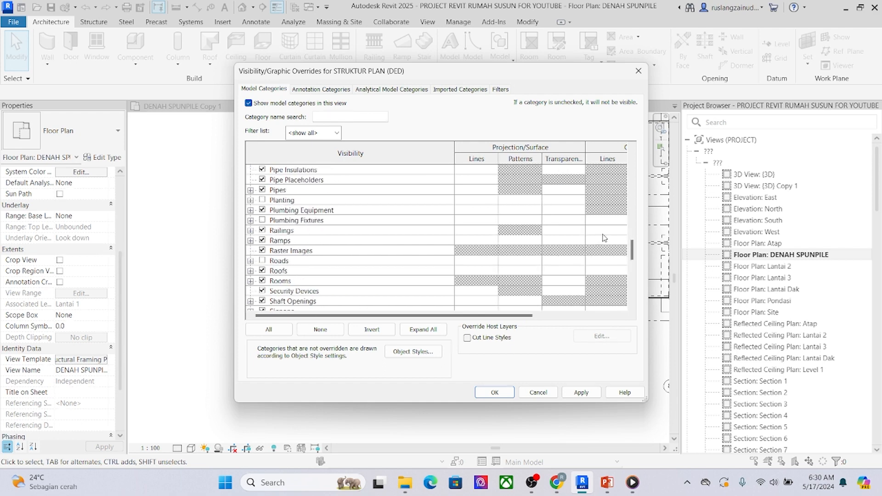
Step: Hide the Walls and Windows categories and apply the template's model visibility overrides
drag(633, 250, 634, 297)
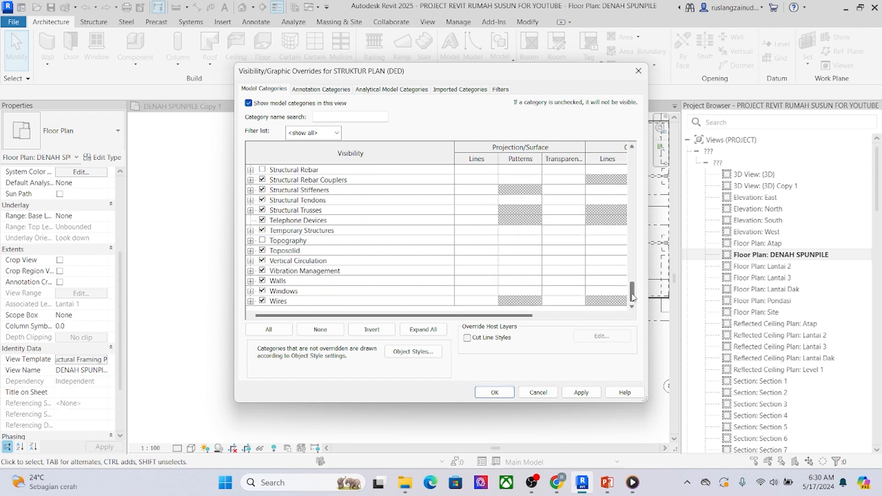
click(262, 281)
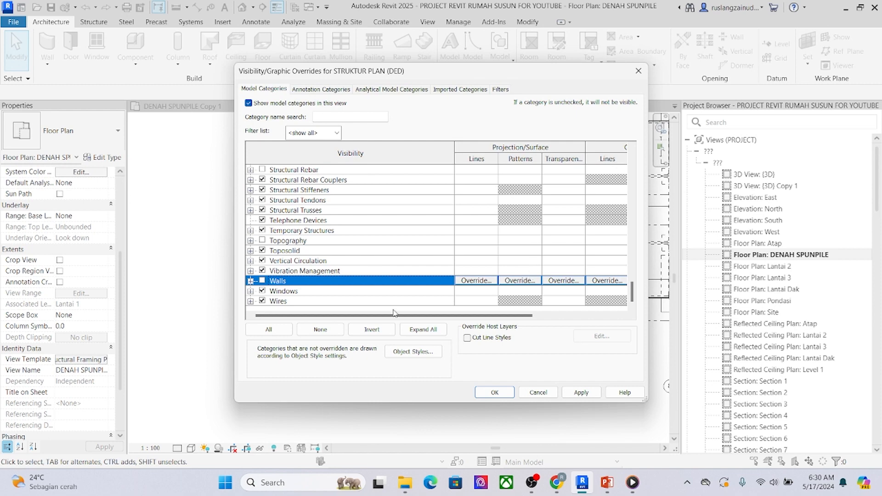
click(263, 292)
scroll(436, 235, up, 6)
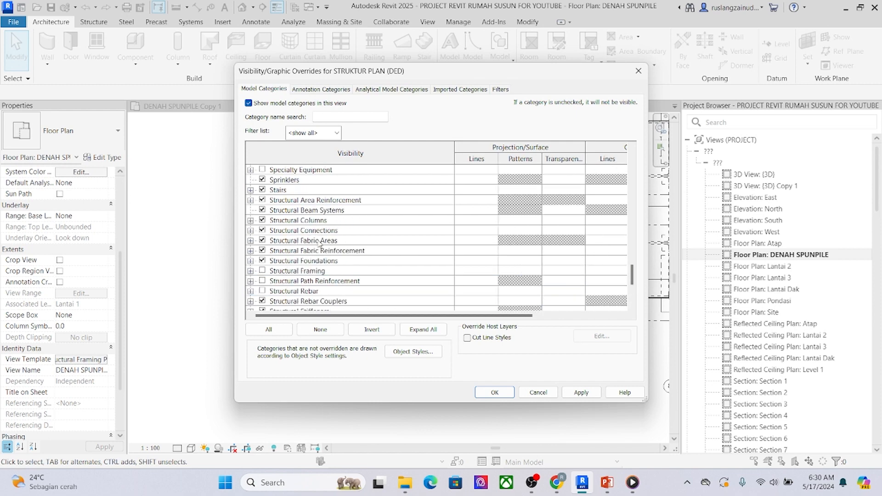
drag(633, 273, 636, 221)
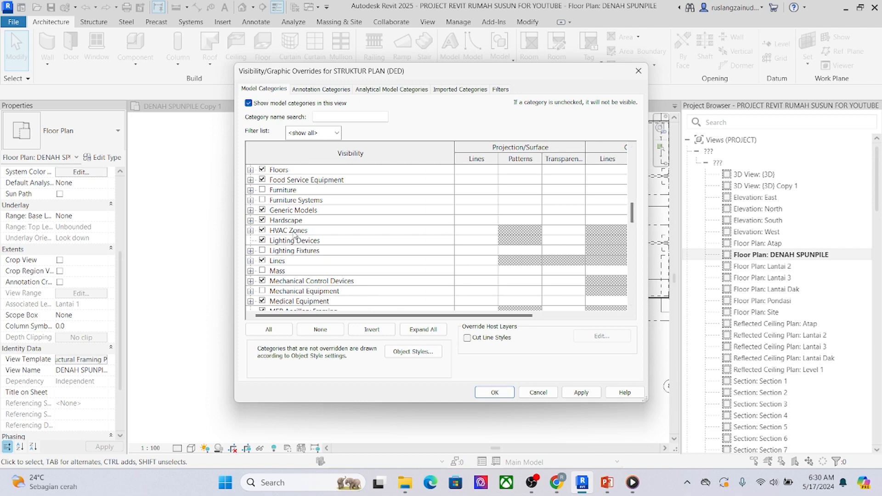
scroll(298, 242, up, 2)
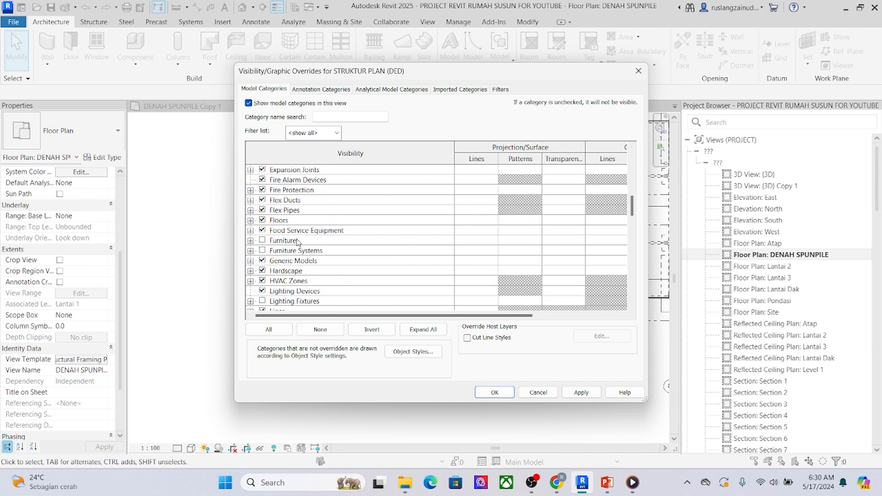
scroll(296, 231, up, 3)
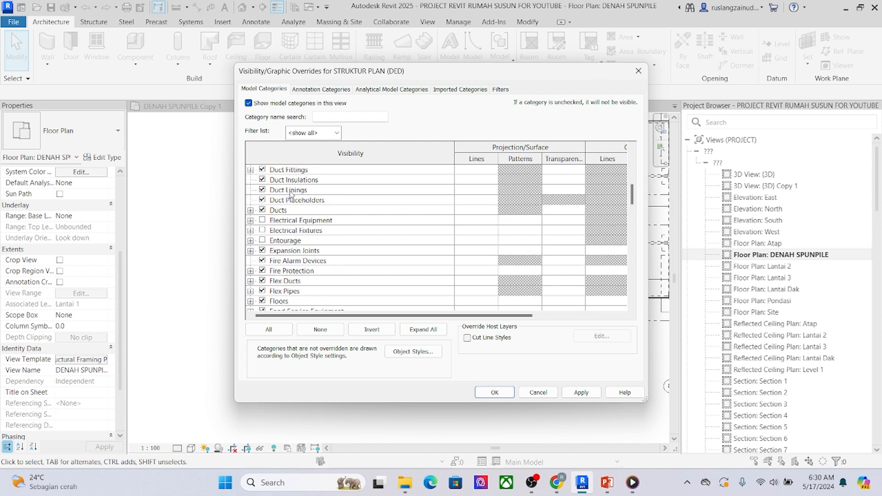
click(583, 395)
click(500, 394)
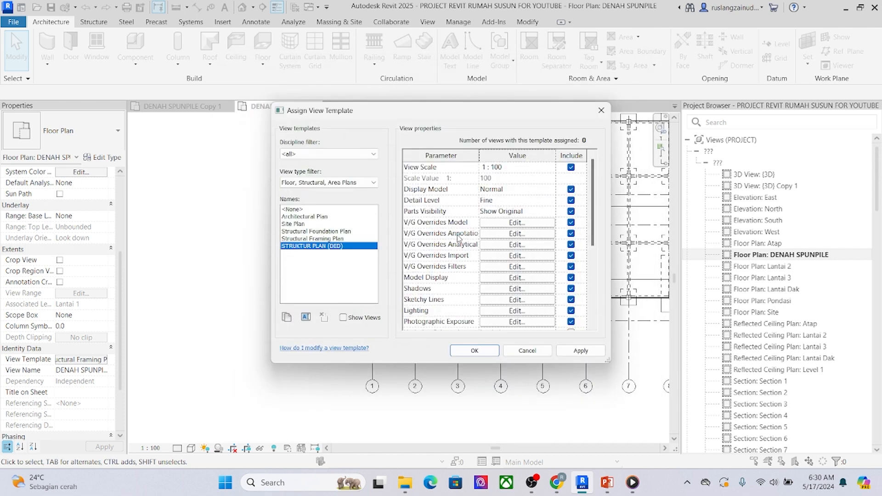
Step: Review the annotation category visibility overrides of the STRUKTUR PLAN (DED) template for categories a structural plan does not need
click(515, 235)
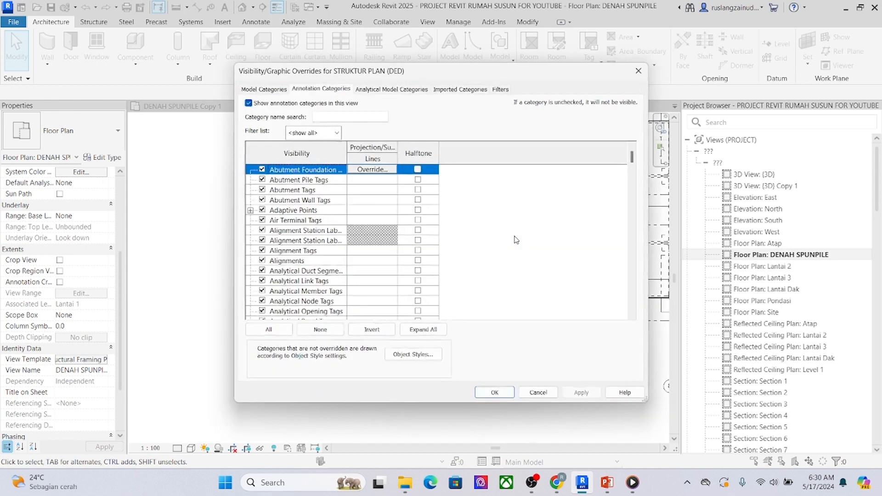
click(266, 90)
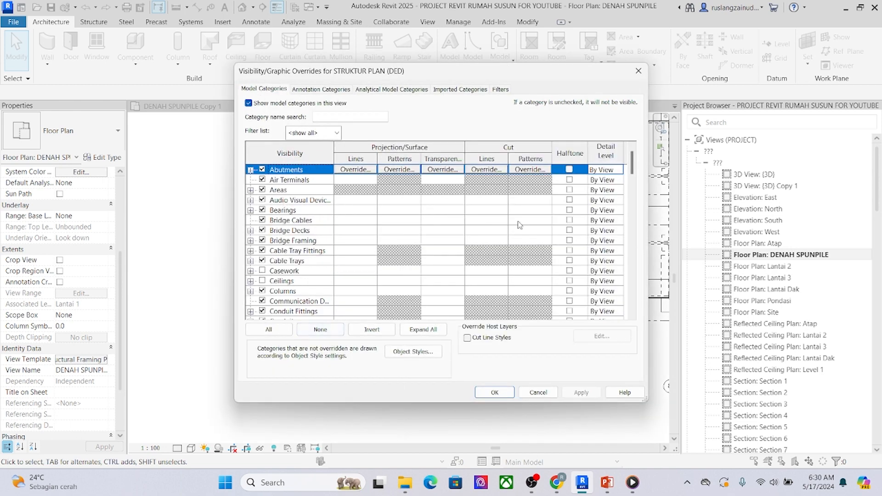
click(321, 91)
scroll(316, 257, down, 12)
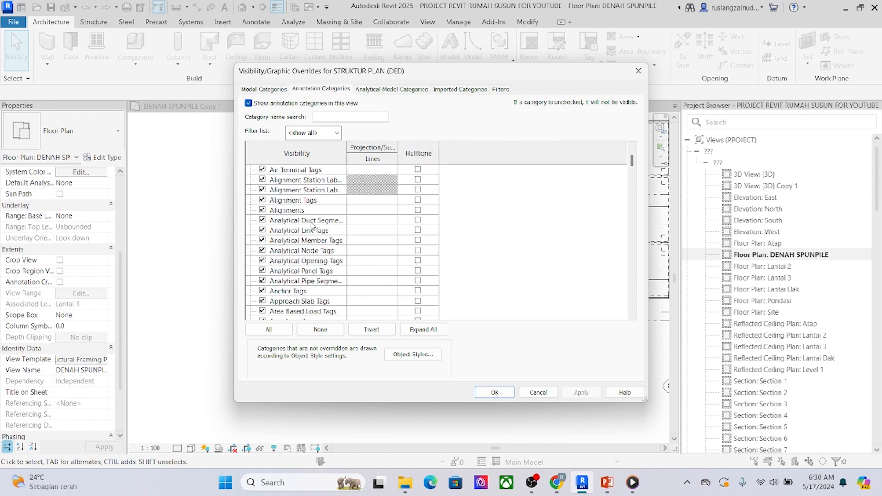
scroll(320, 259, down, 12)
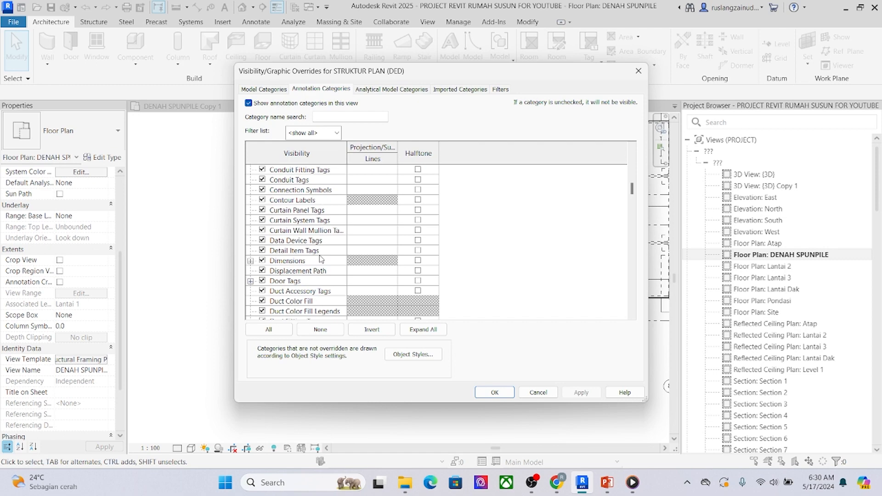
scroll(321, 261, down, 12)
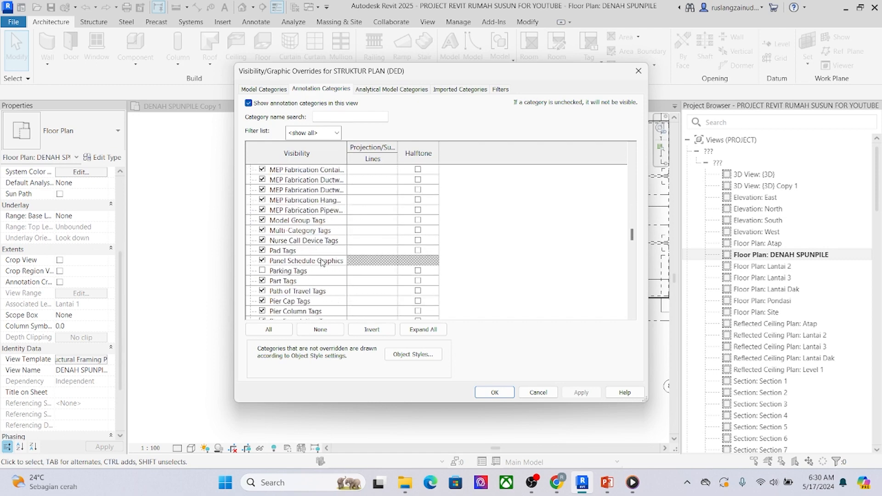
scroll(324, 267, down, 10)
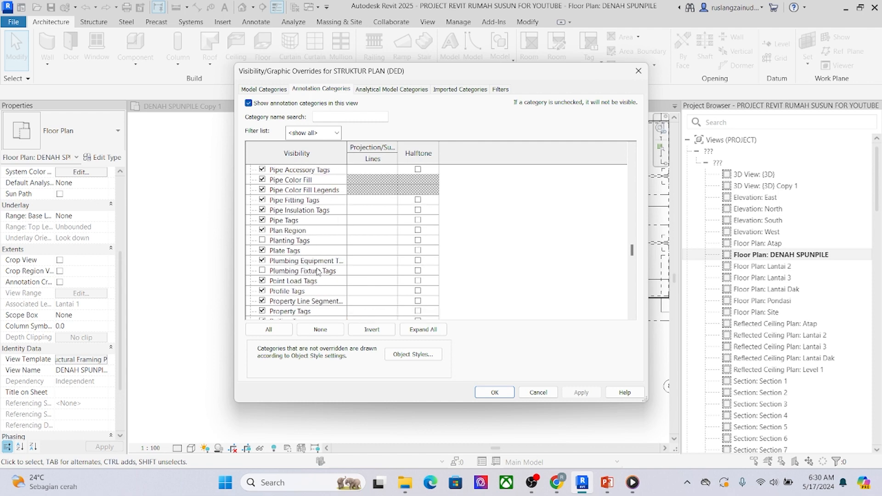
scroll(324, 270, down, 4)
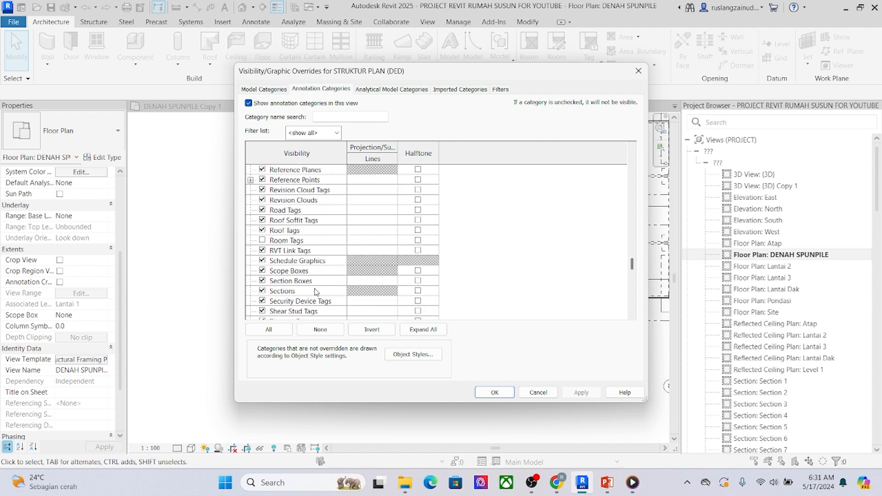
scroll(307, 298, down, 1)
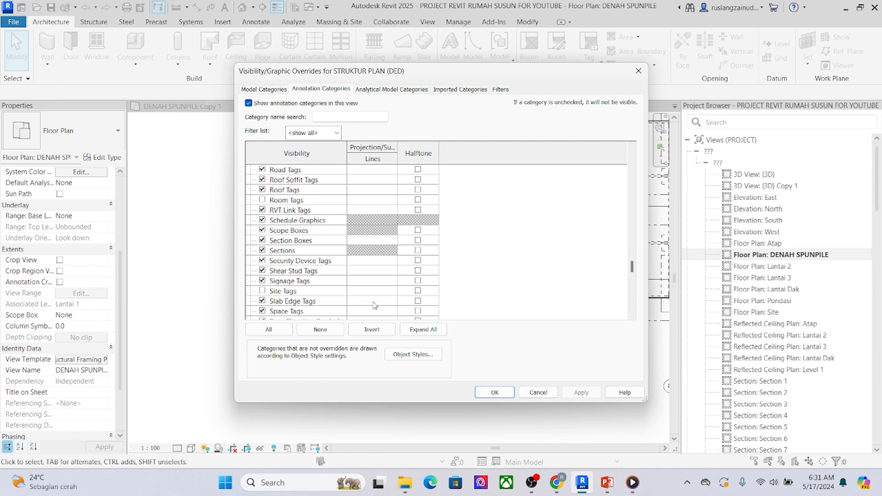
click(487, 393)
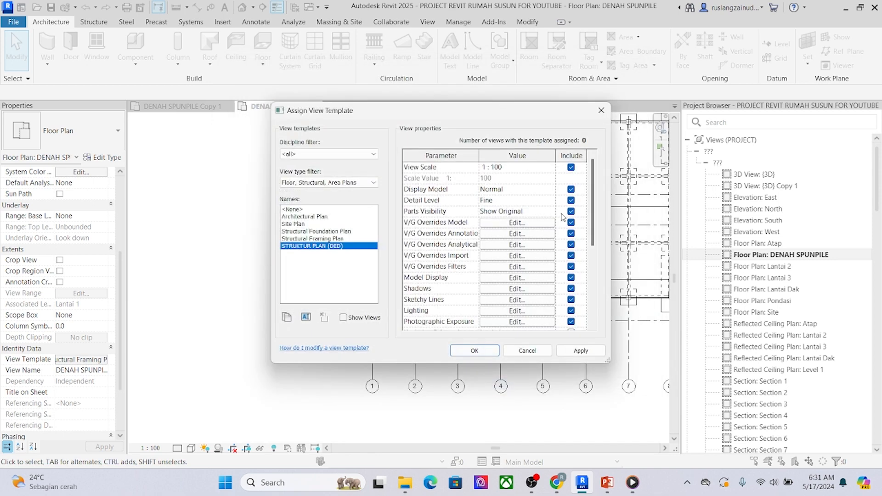
Step: Set the template's Model Display style to Consistent Colors
scroll(517, 262, down, 1)
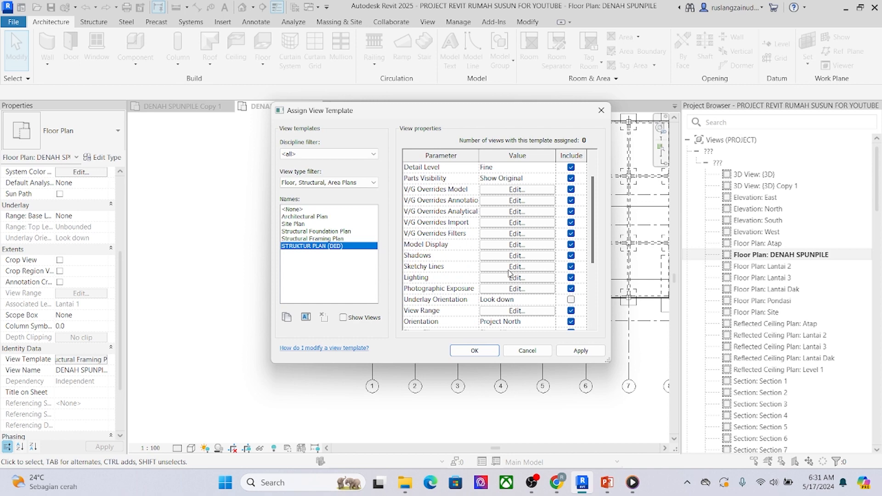
click(516, 245)
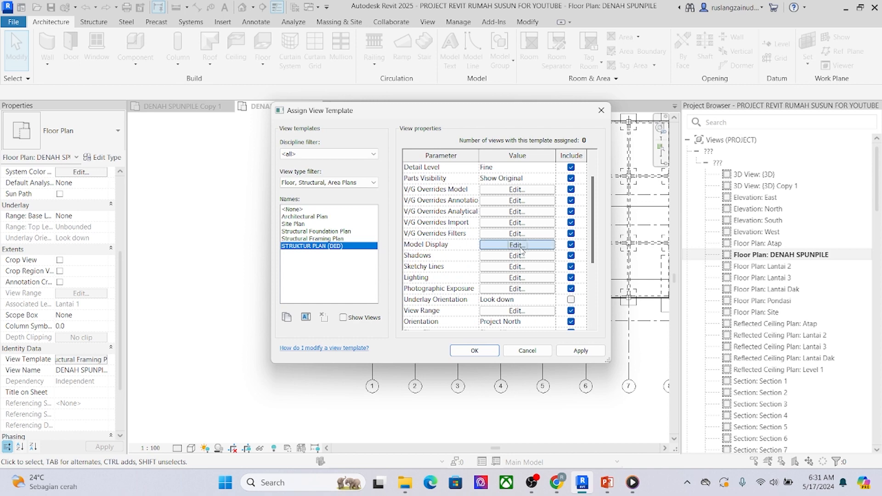
click(480, 152)
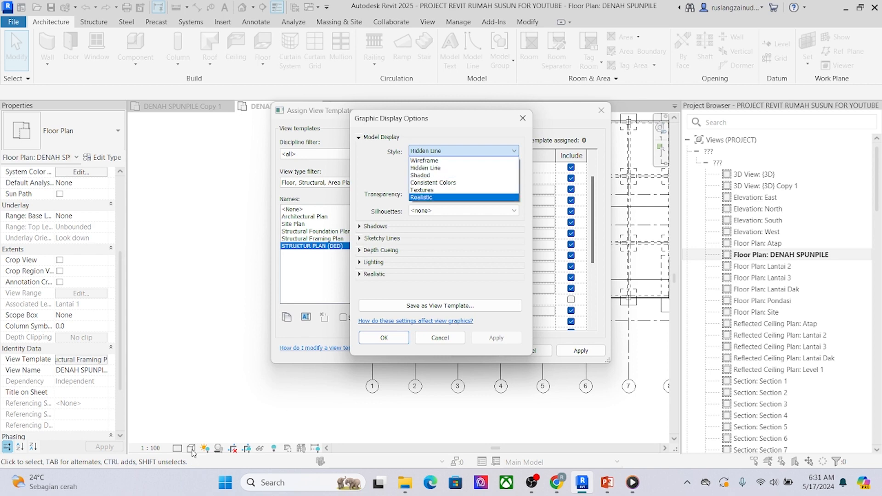
click(430, 176)
click(498, 153)
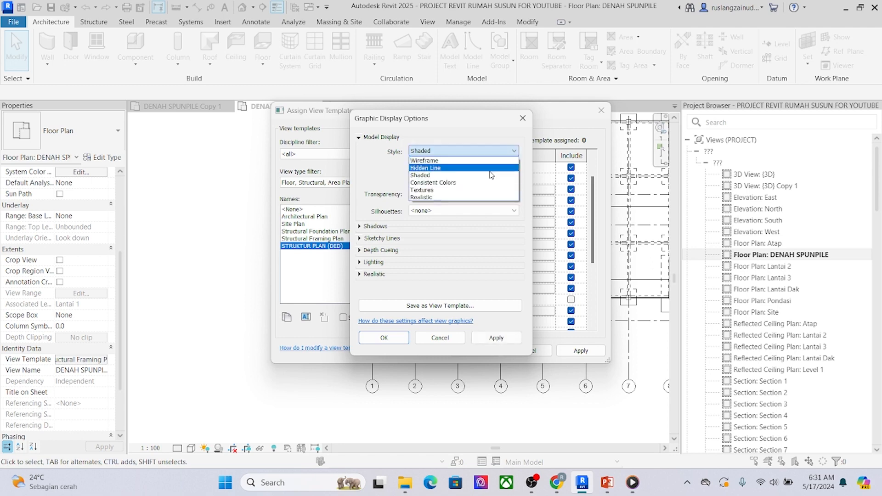
click(450, 183)
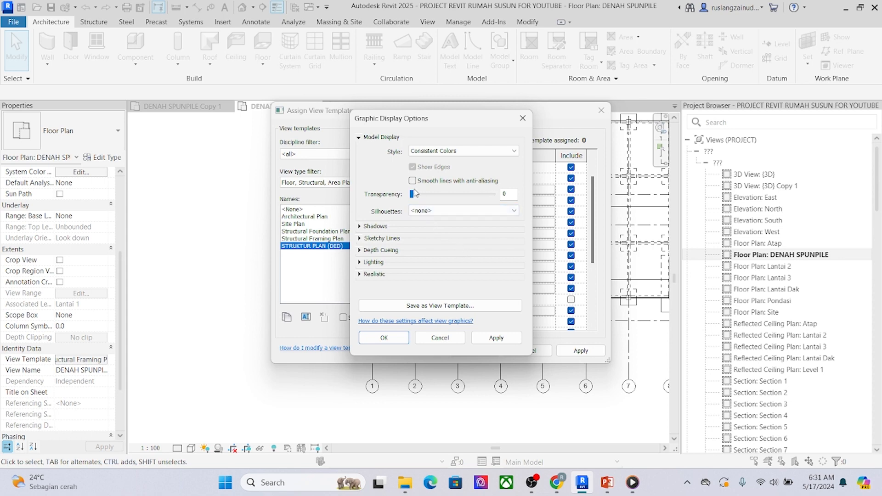
click(360, 227)
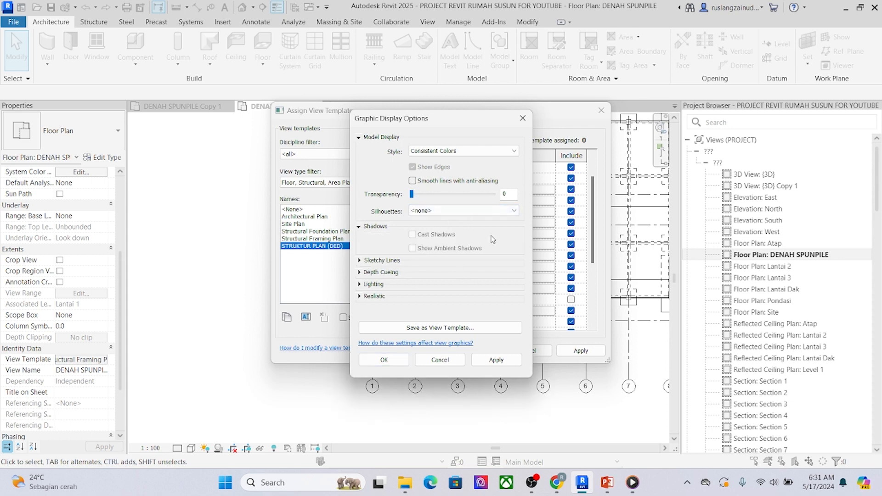
click(360, 227)
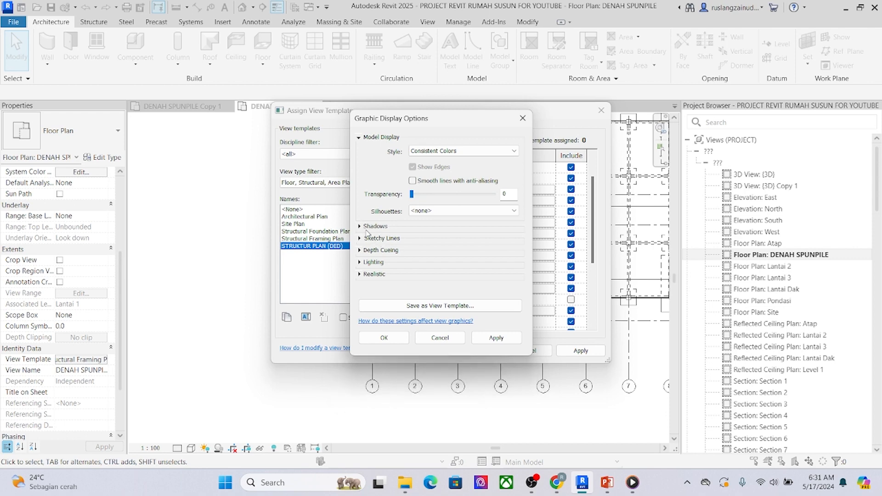
click(360, 227)
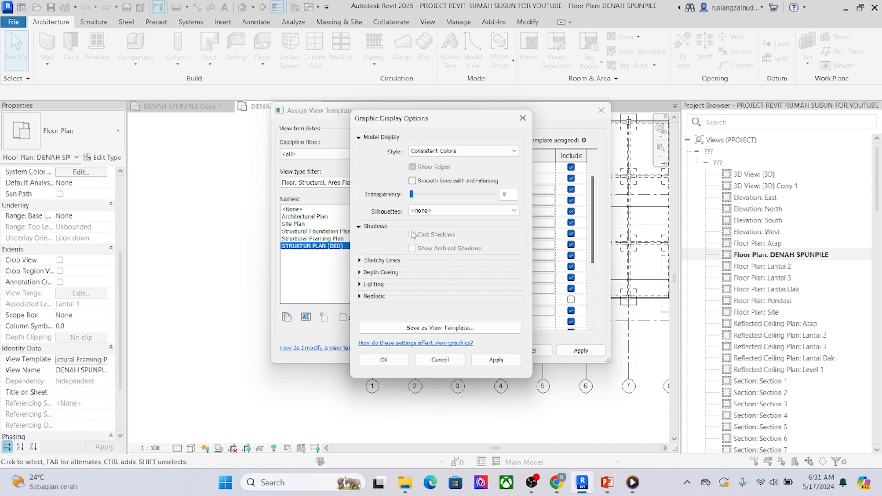
click(385, 361)
Step: Enable Cast Shadows and Show Ambient Shadows in the template's graphic display options
click(514, 257)
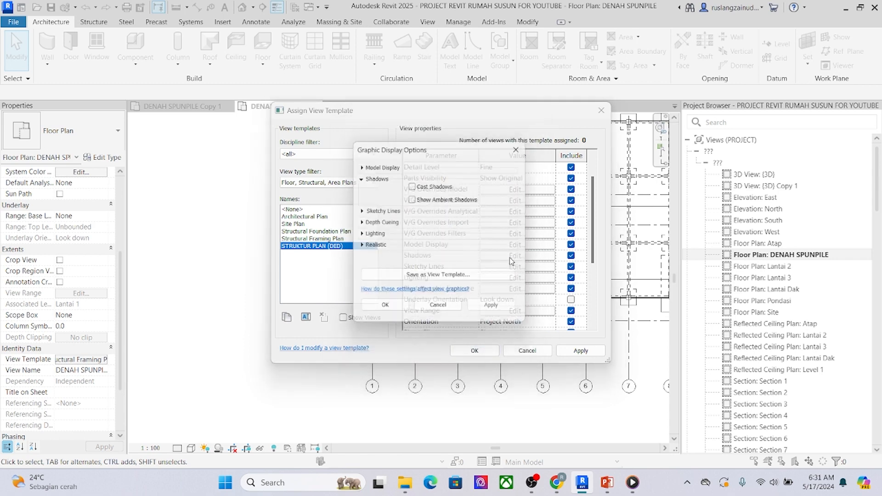
click(412, 185)
click(413, 198)
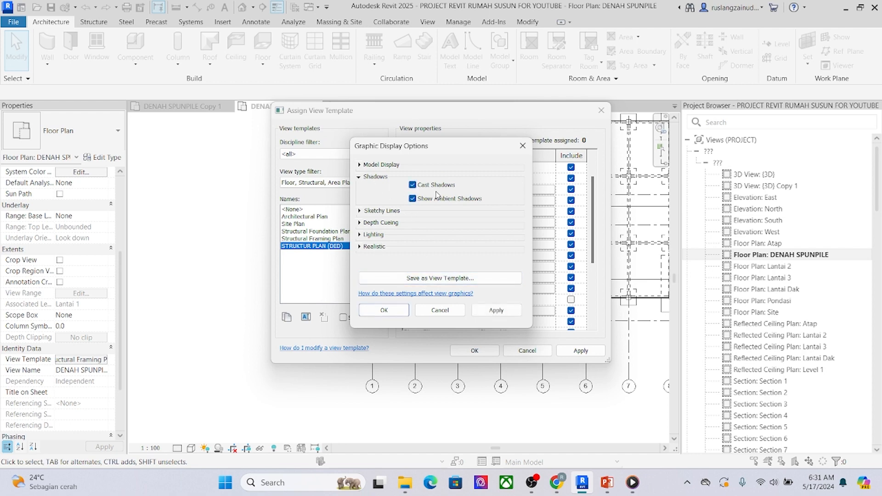
click(360, 235)
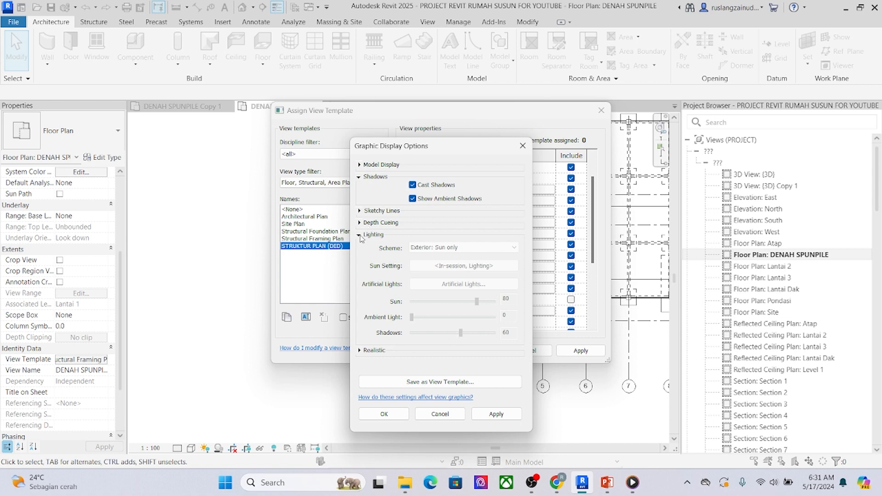
click(360, 235)
click(360, 247)
click(359, 247)
click(360, 222)
click(360, 223)
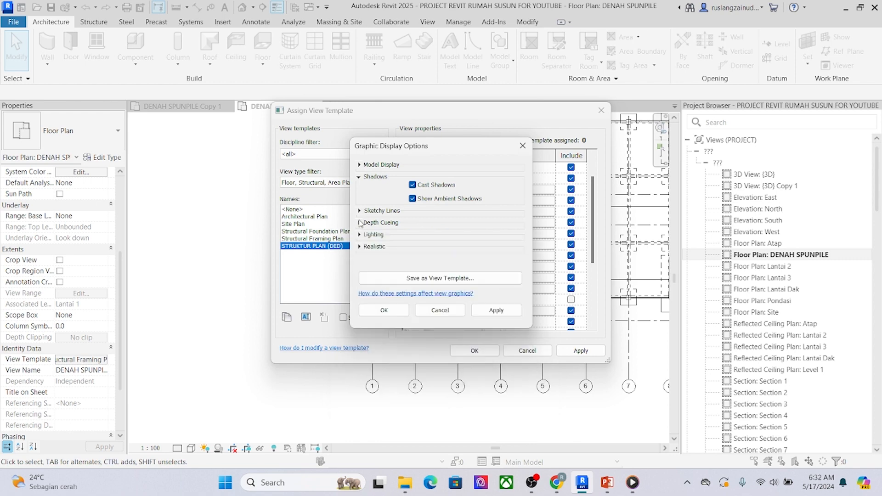
click(401, 313)
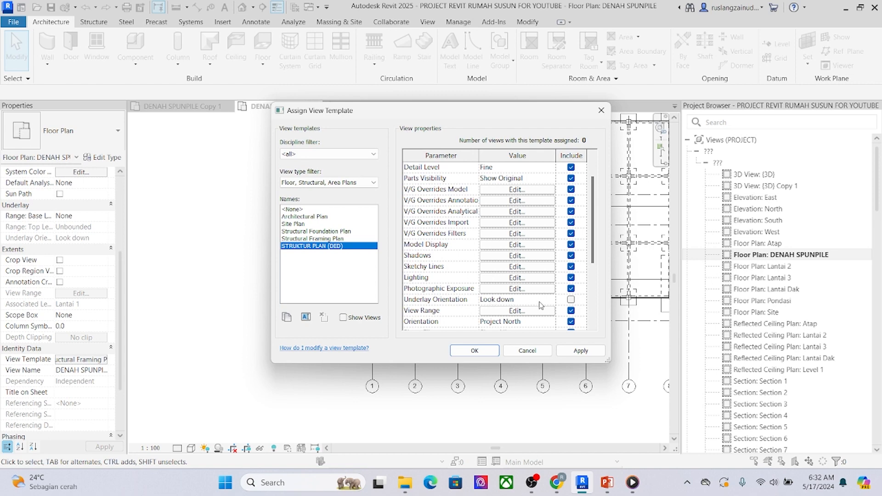
Step: Check which Underlay Orientation options the template offers
scroll(586, 262, down, 2)
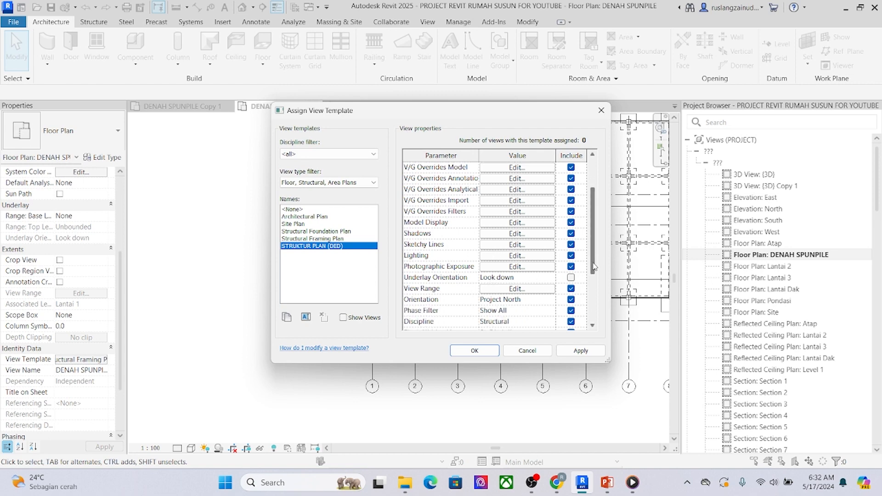
click(547, 279)
click(550, 279)
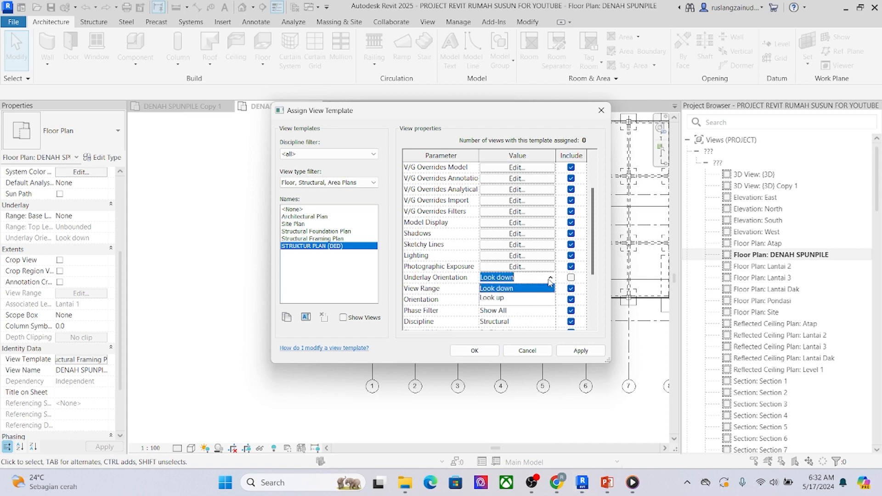
click(550, 280)
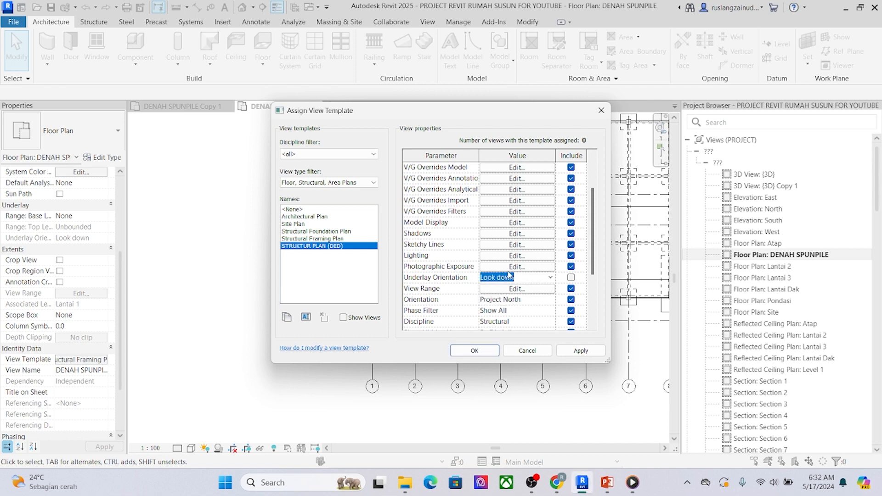
click(550, 279)
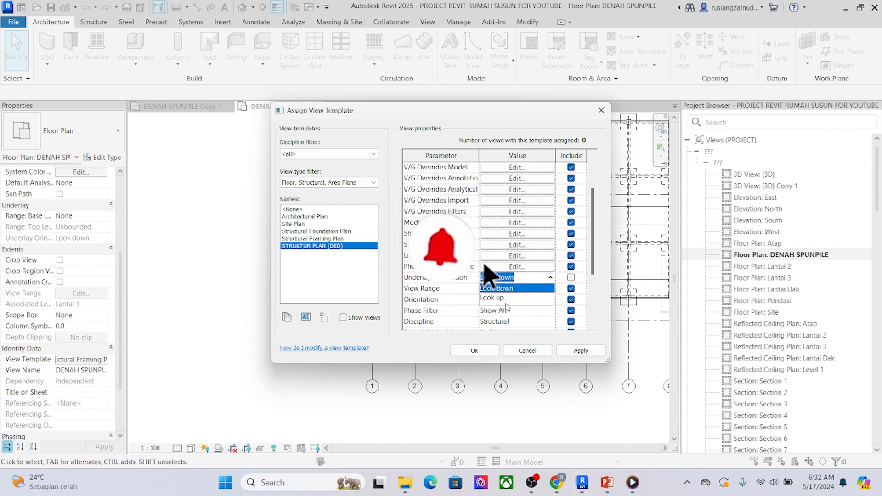
click(593, 275)
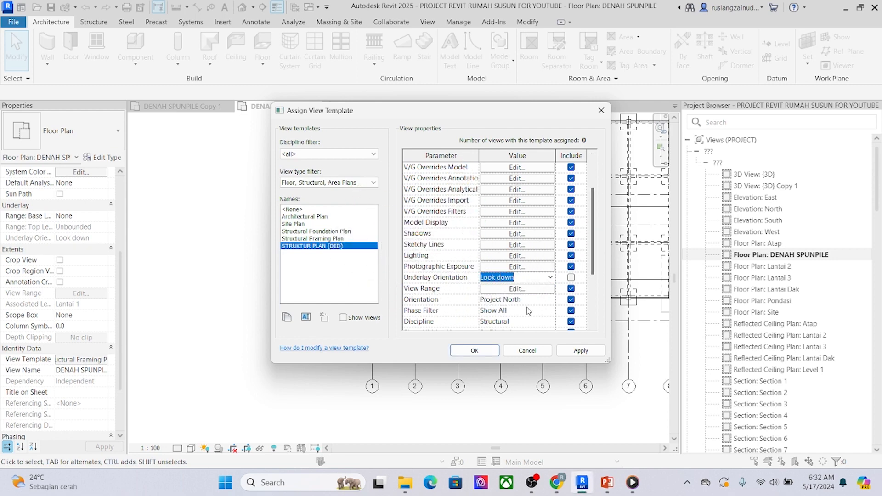
Step: Set the template's view range Top to Associated Level with offset 0, and the Cut plane offset to 0
scroll(529, 311, down, 1)
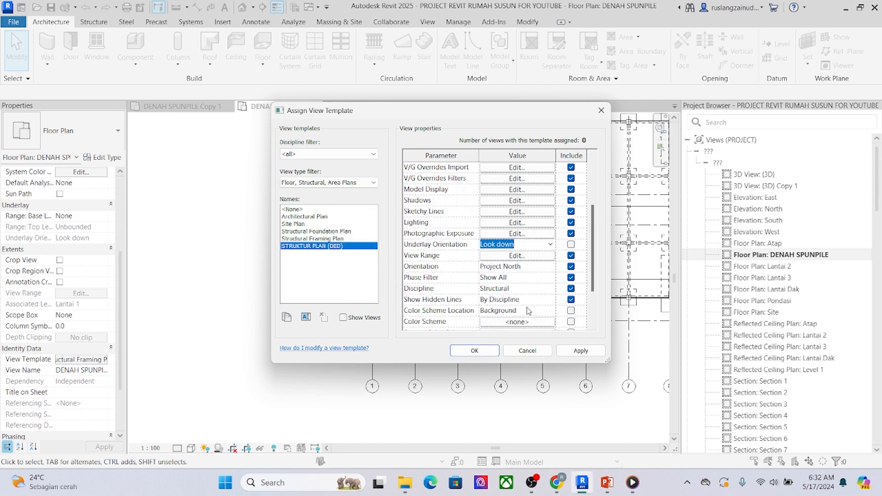
click(516, 256)
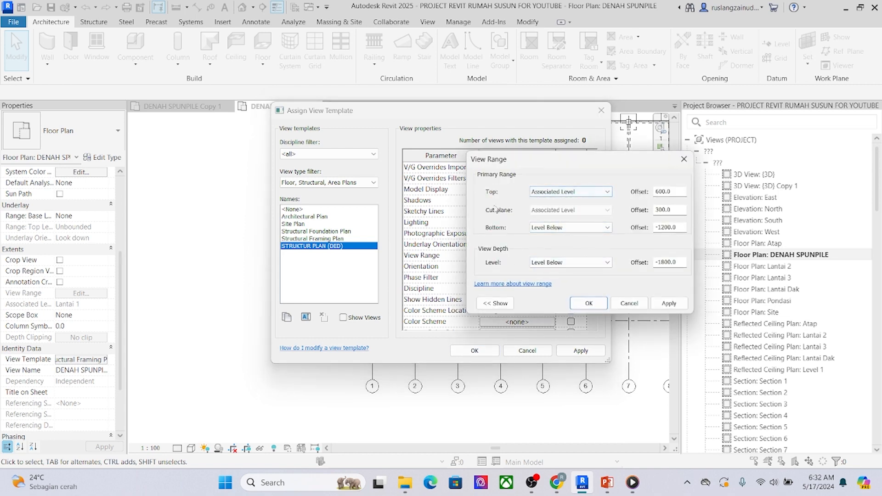
click(578, 193)
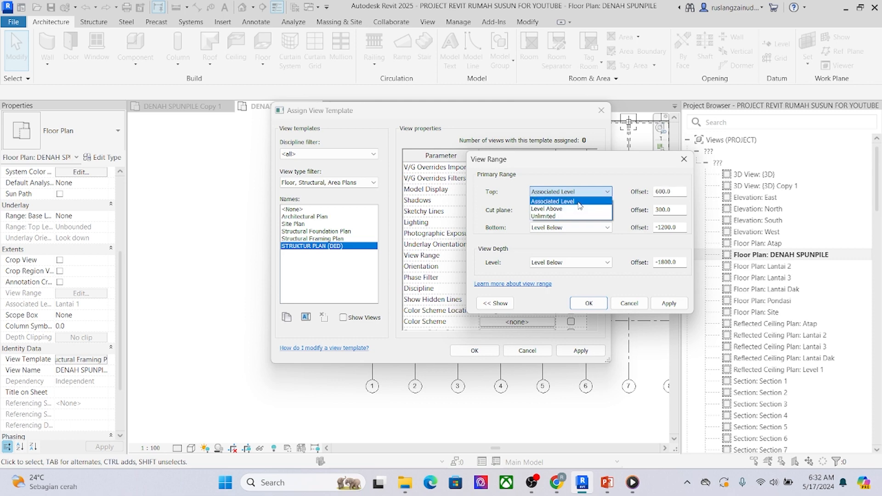
click(564, 201)
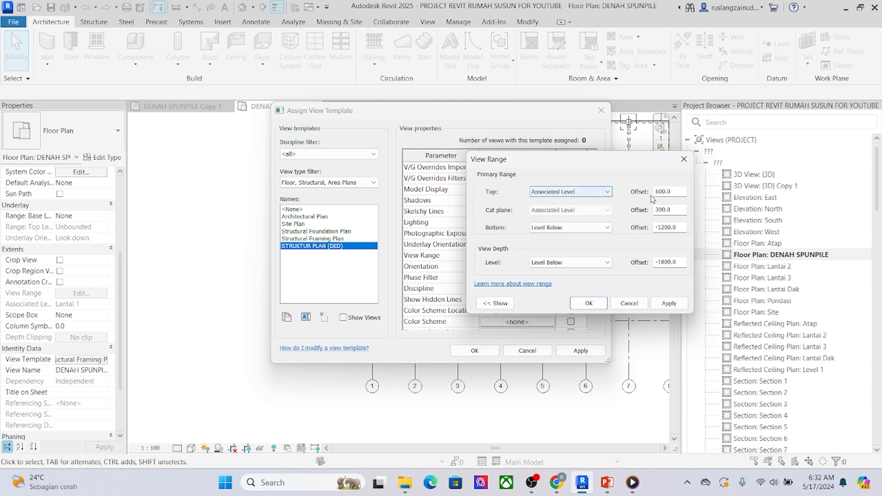
double_click(676, 191)
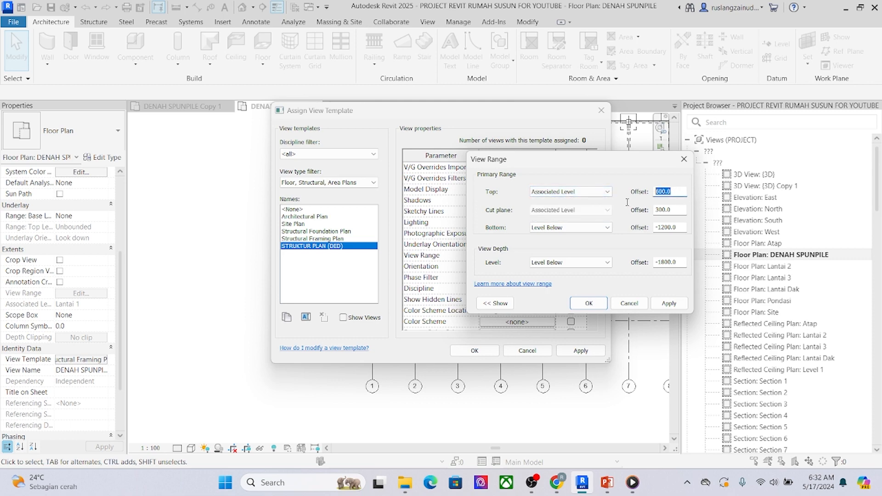
text(0)
double_click(670, 209)
text(0)
Step: Set the view range Bottom to Level Below with an offset of -3000
click(674, 227)
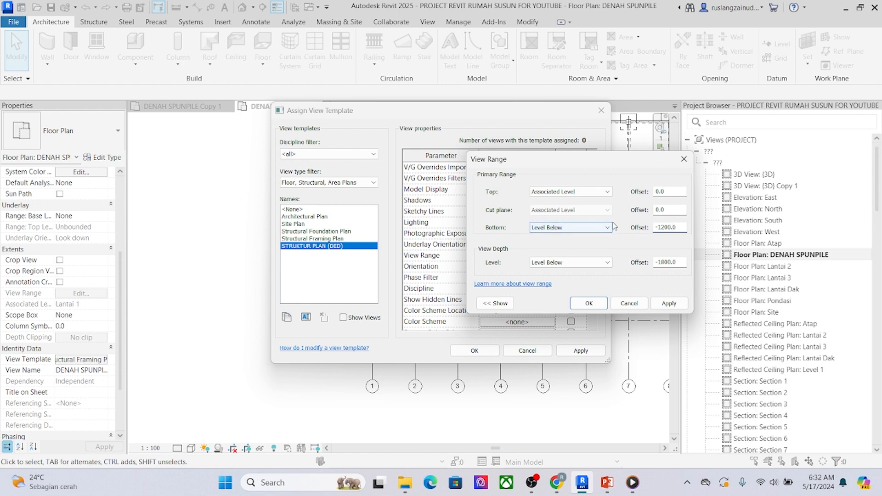
click(600, 230)
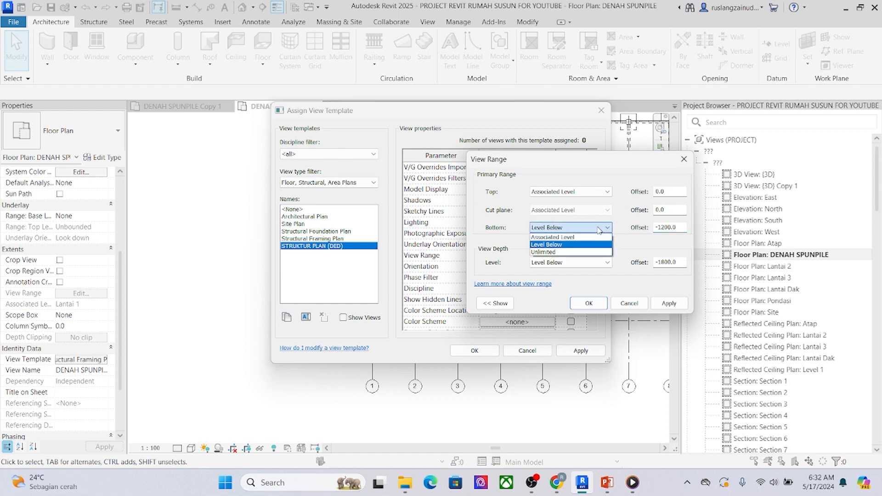
click(564, 244)
drag(677, 226, 648, 237)
text(-300)
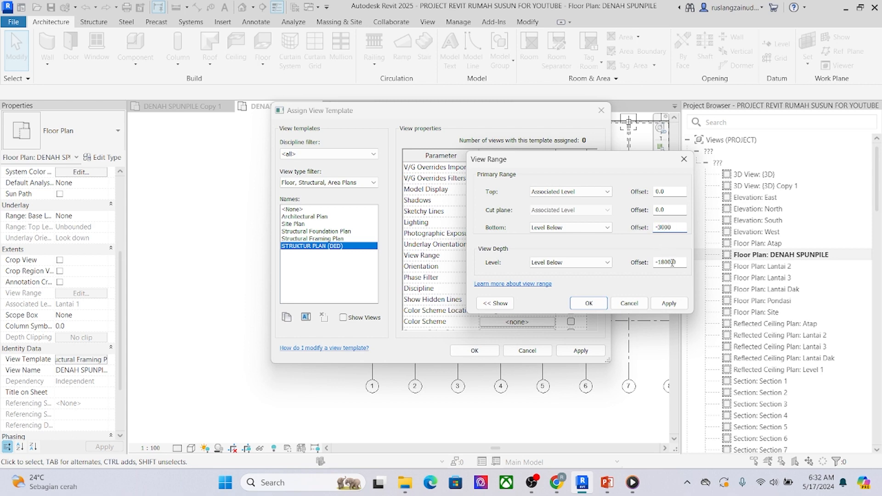
Step: Set the view depth offset to -3000 at Level Below and accept the template's view range
text(0)
drag(666, 262, 658, 262)
text(3000)
key(BackSpace)
click(666, 304)
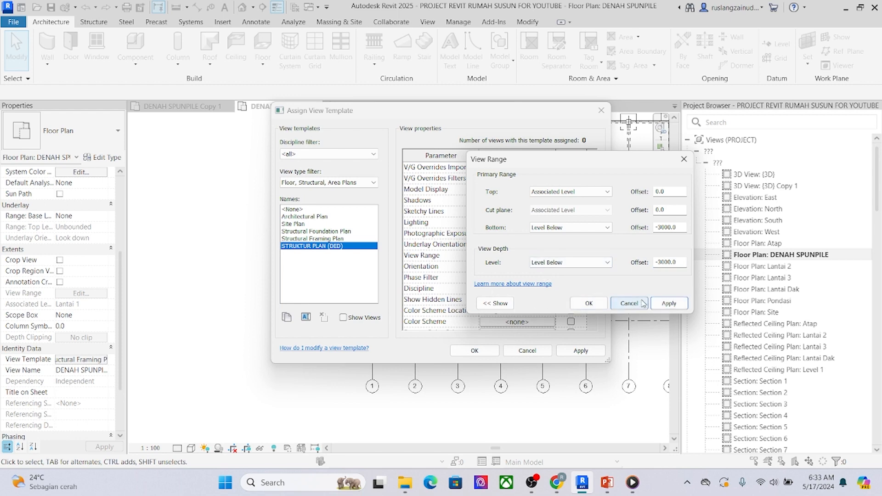
click(586, 304)
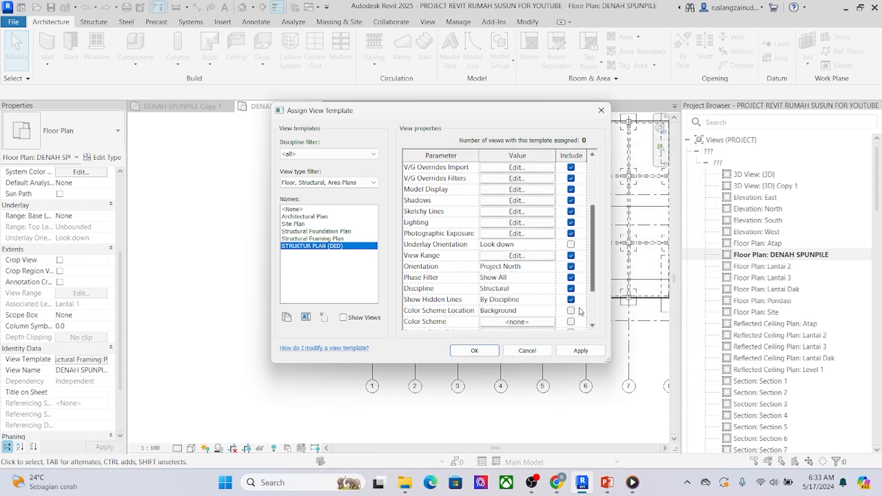
Step: Set the LEVEL 1 parameter of the STRUKTUR PLAN (DED) template to STRUKTUR
click(331, 257)
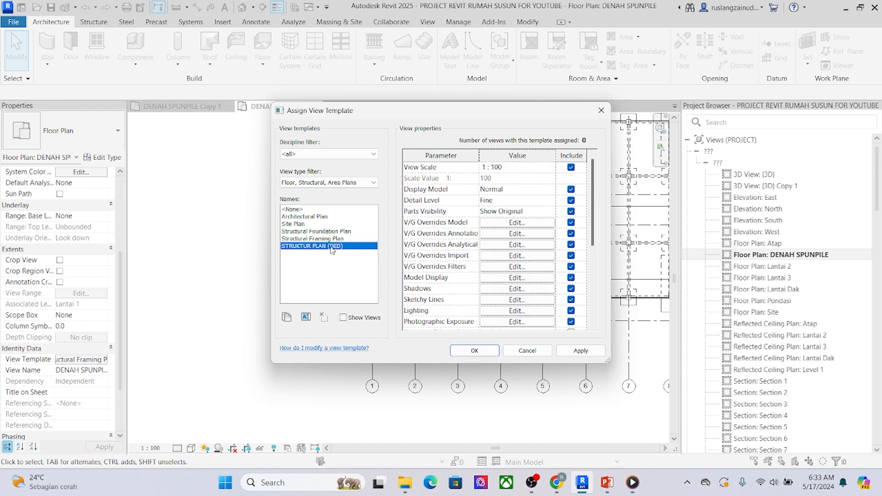
click(323, 241)
click(324, 248)
scroll(523, 268, down, 5)
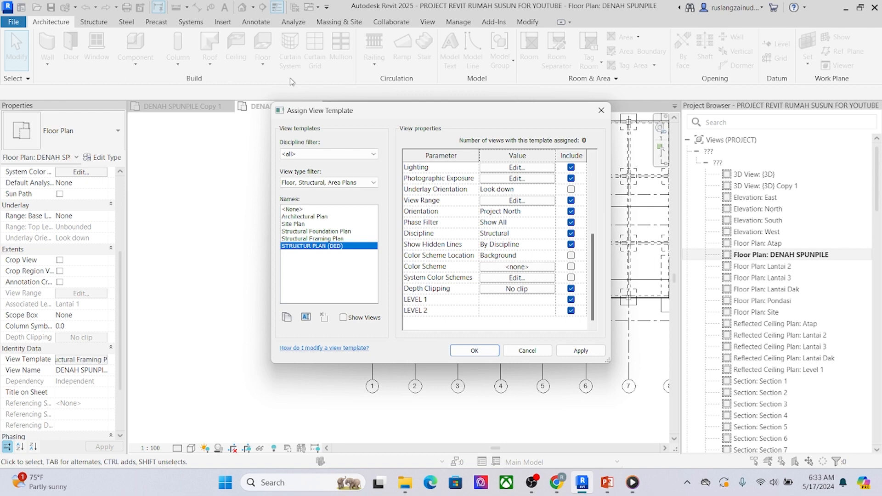
click(550, 303)
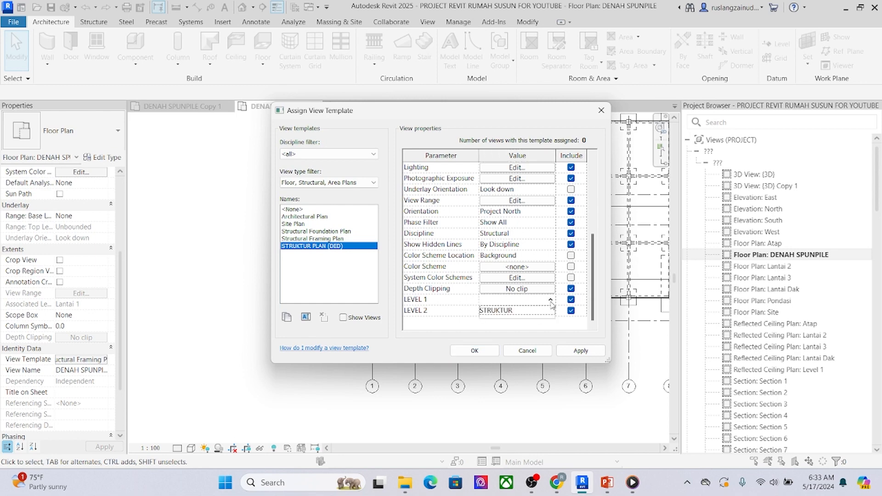
click(501, 311)
click(551, 301)
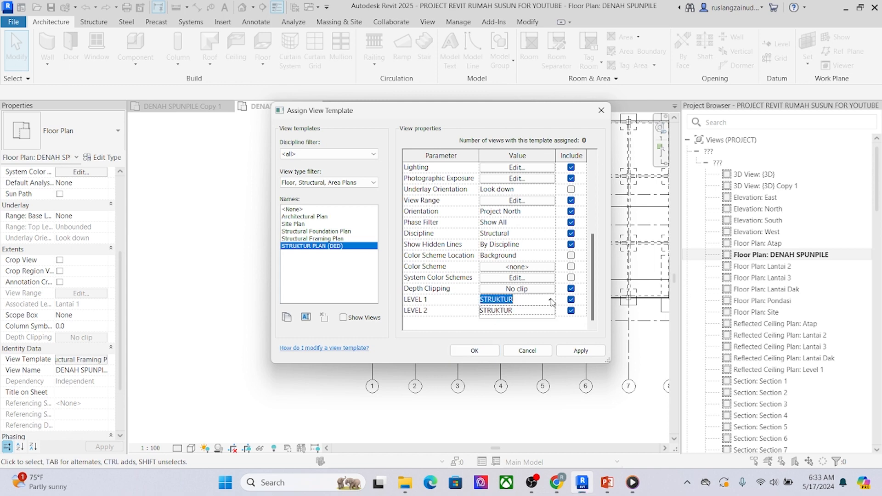
click(497, 312)
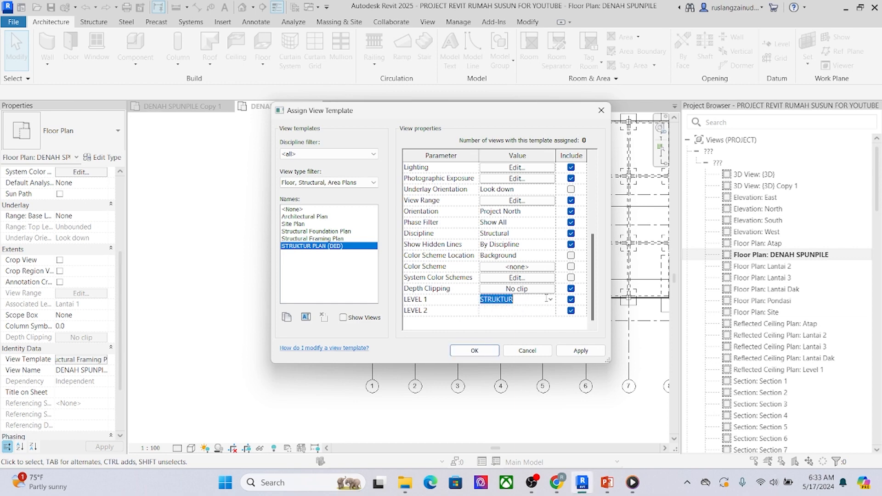
Step: Set the template's LEVEL 2 parameter to 01. DED and apply the template to the DENAH SPUNPILE plan
click(550, 311)
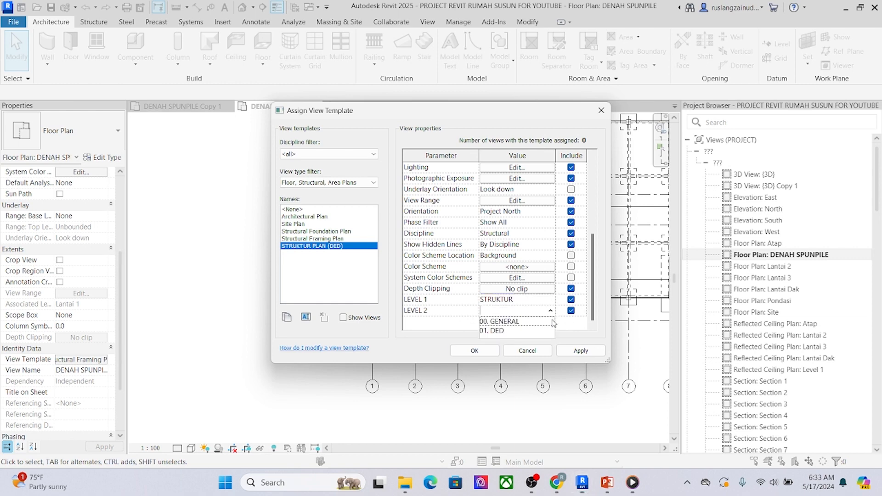
click(500, 334)
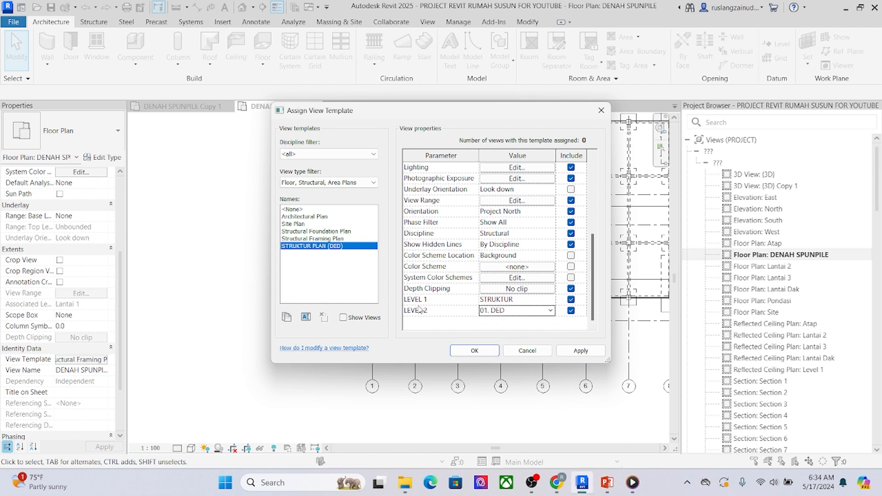
click(550, 311)
click(502, 332)
click(582, 351)
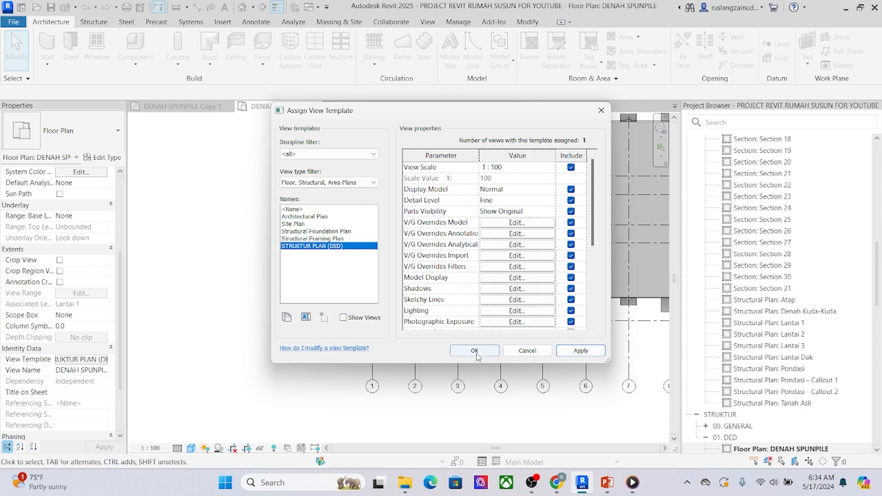
click(474, 350)
Step: Inspect the PLAT 100 floor slab in the plan and check which foundations it covers
scroll(393, 288, down, 2)
middle_drag(393, 289, 362, 299)
scroll(484, 201, up, 3)
click(476, 212)
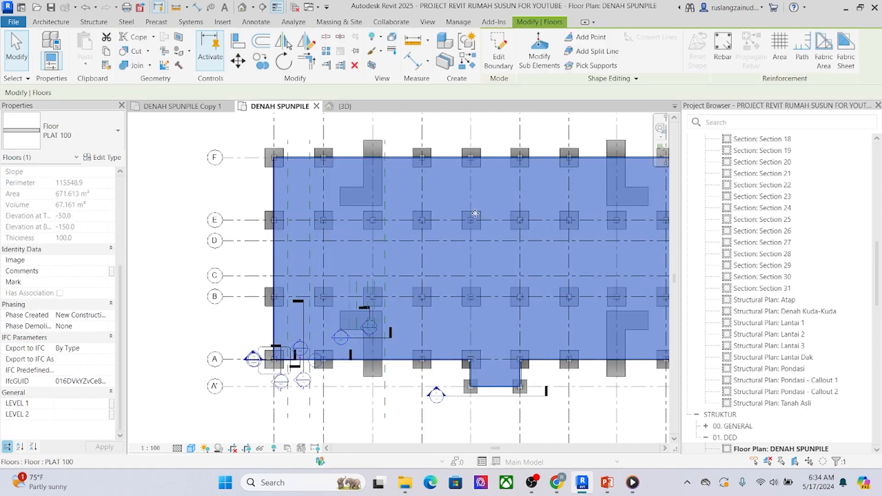
click(204, 193)
middle_drag(367, 168, 373, 178)
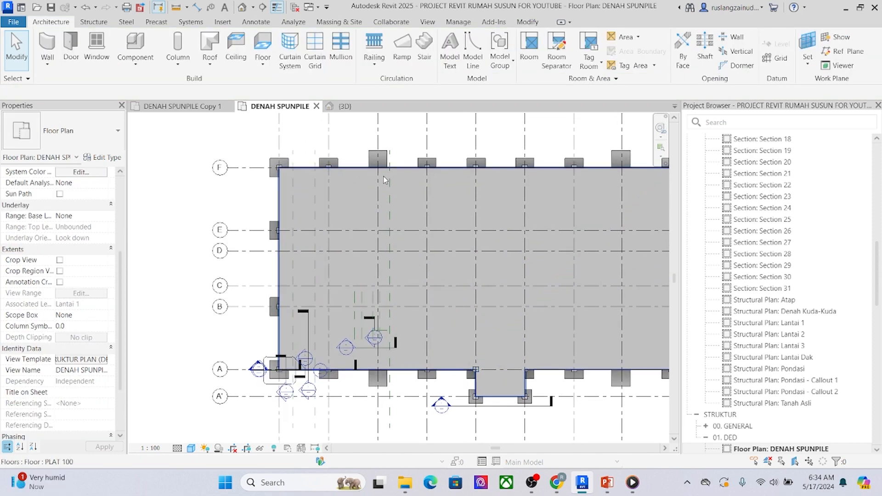
scroll(439, 202, up, 1)
click(440, 202)
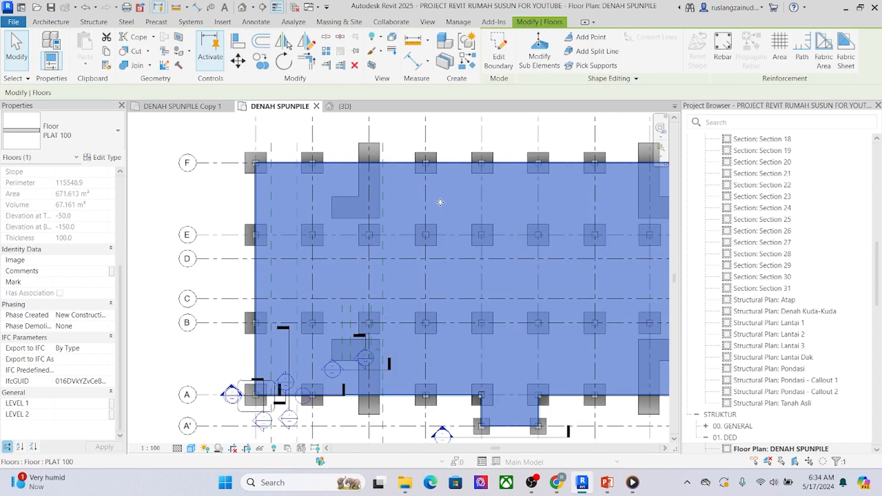
scroll(459, 189, up, 2)
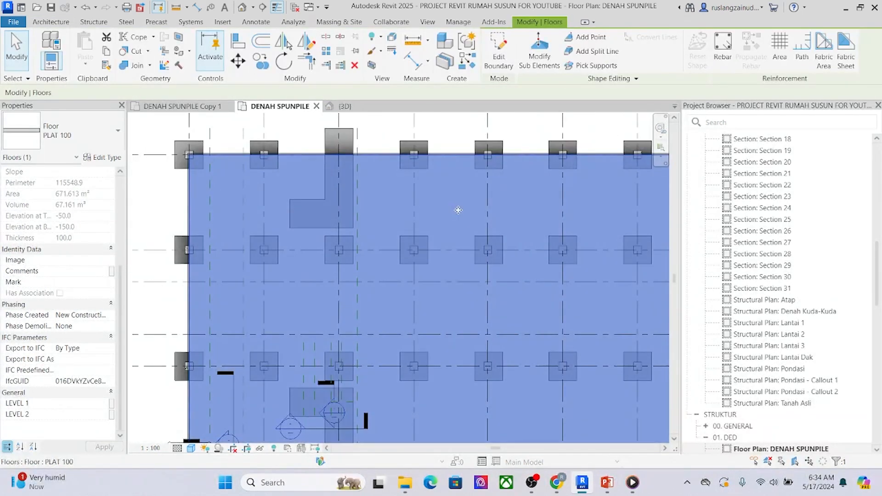
key(Escape)
middle_drag(413, 226, 440, 253)
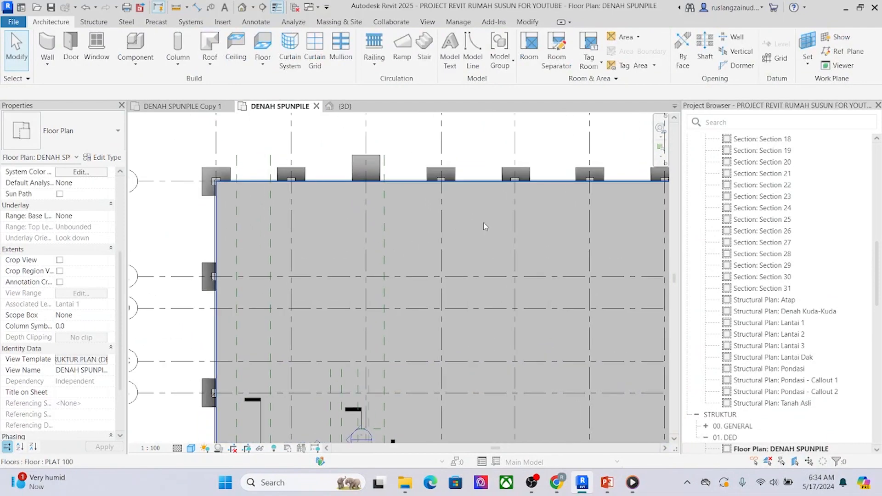
click(484, 225)
middle_drag(484, 225, 500, 192)
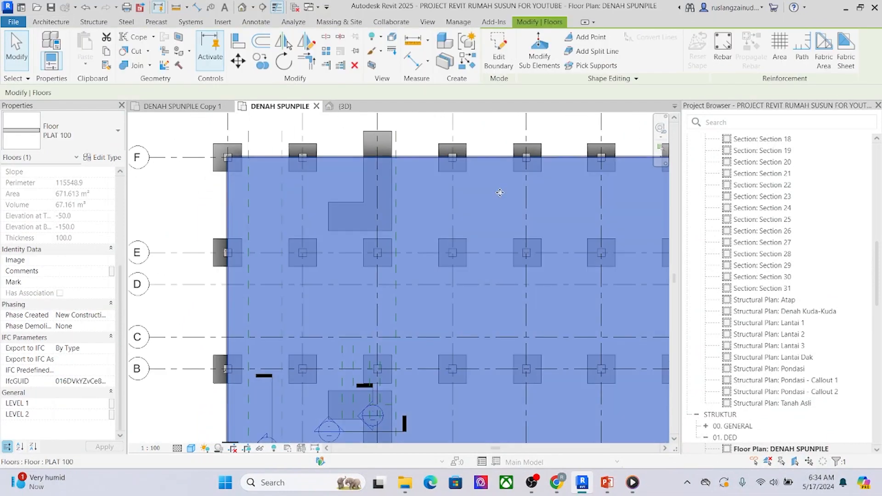
scroll(485, 238, down, 2)
click(194, 233)
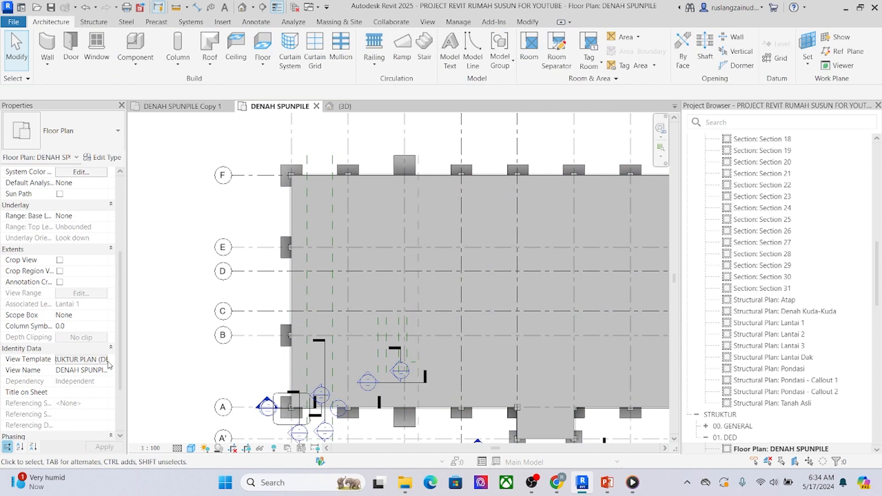
Step: Rename the view template assigned to the plan as STRUKTUR PLAN PONDASI (DED)
click(83, 360)
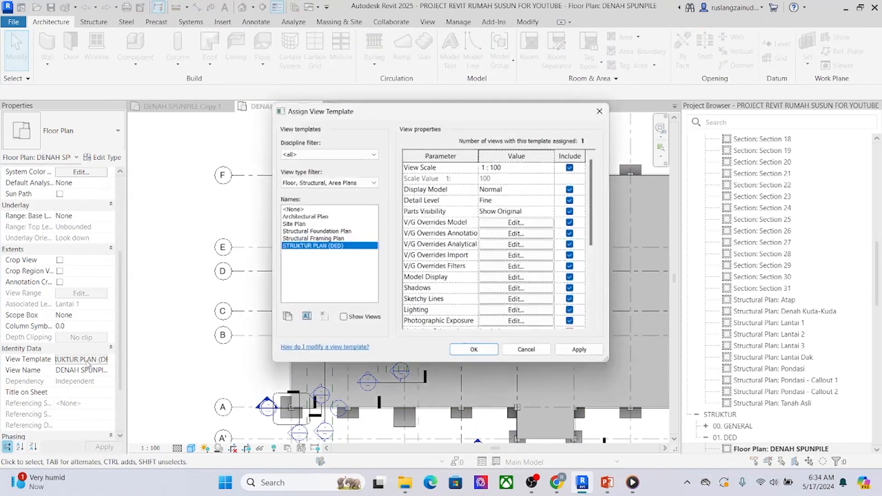
click(307, 317)
click(457, 238)
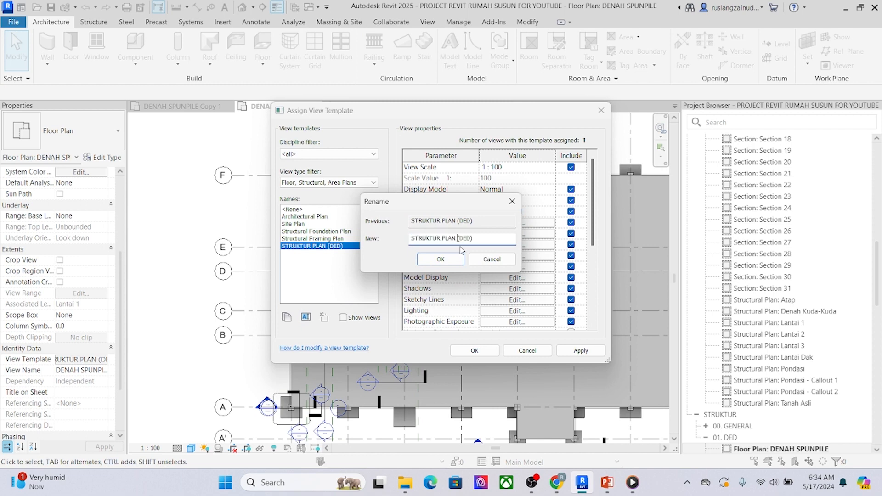
text(PONS)
key(BackSpace)
text(DASI)
click(441, 260)
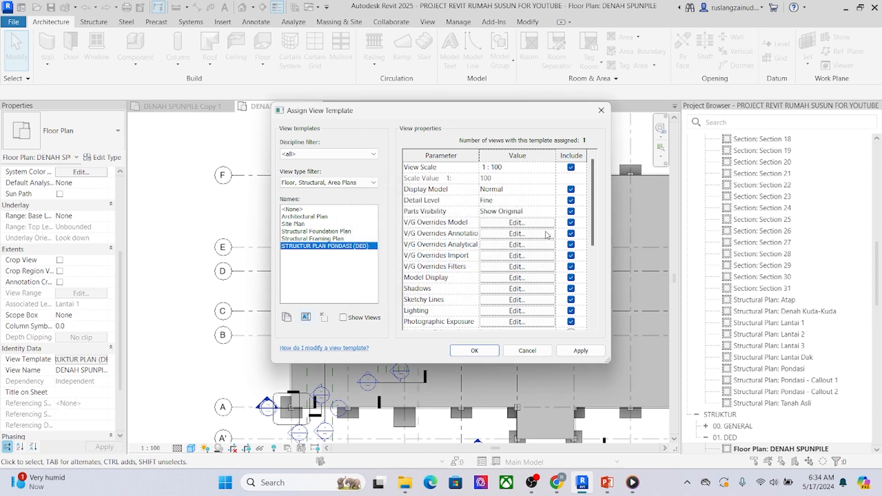
Step: Hide the Floors category in the template's model visibility overrides and apply the change to the plan
scroll(544, 237, down, 5)
scroll(537, 221, up, 5)
click(515, 223)
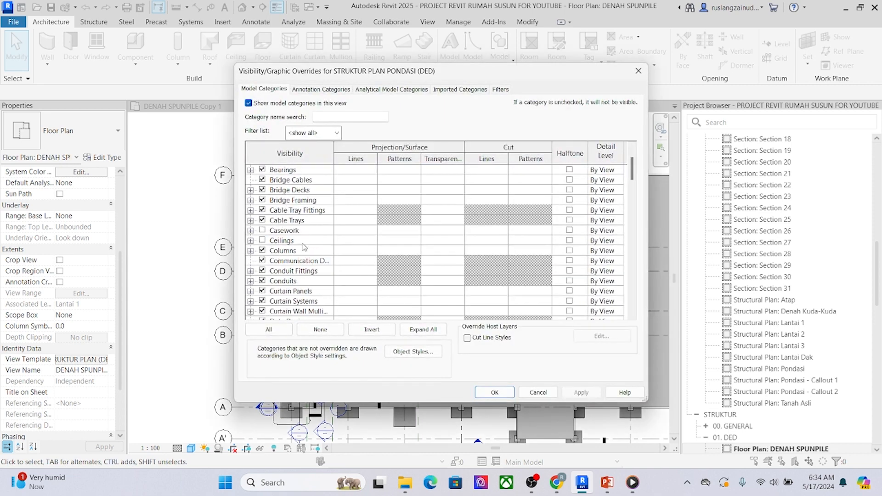
scroll(303, 247, down, 8)
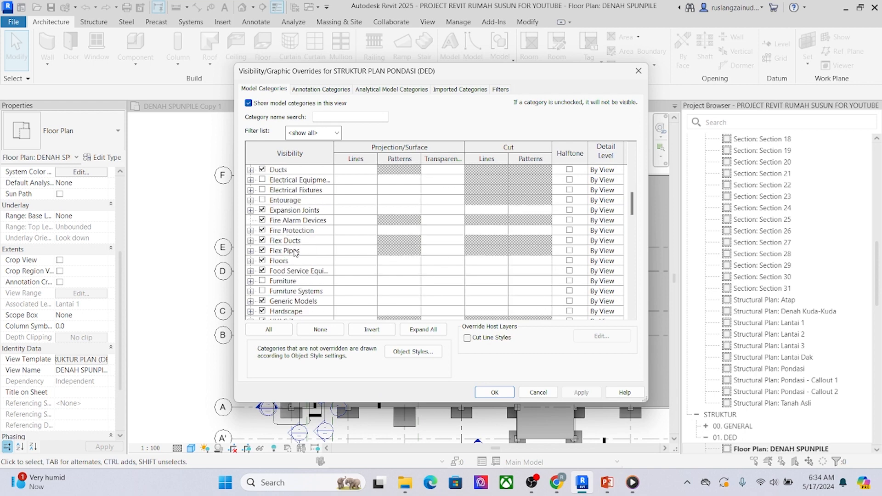
click(263, 261)
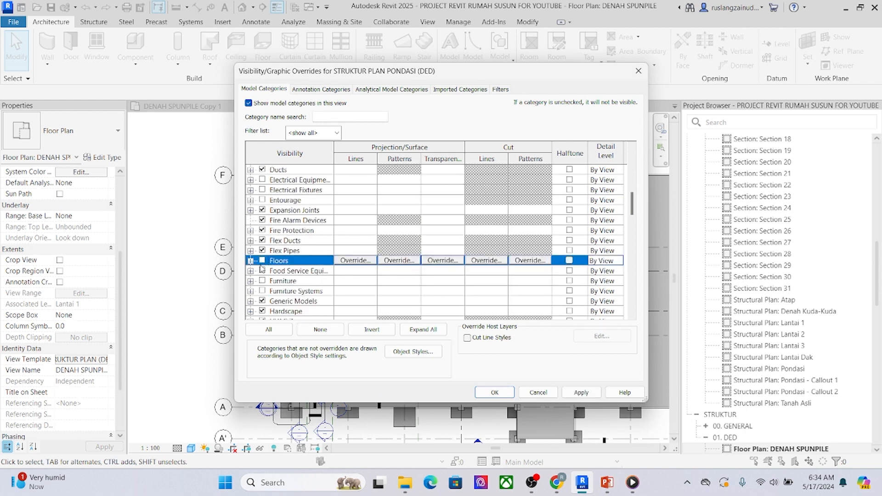
click(581, 393)
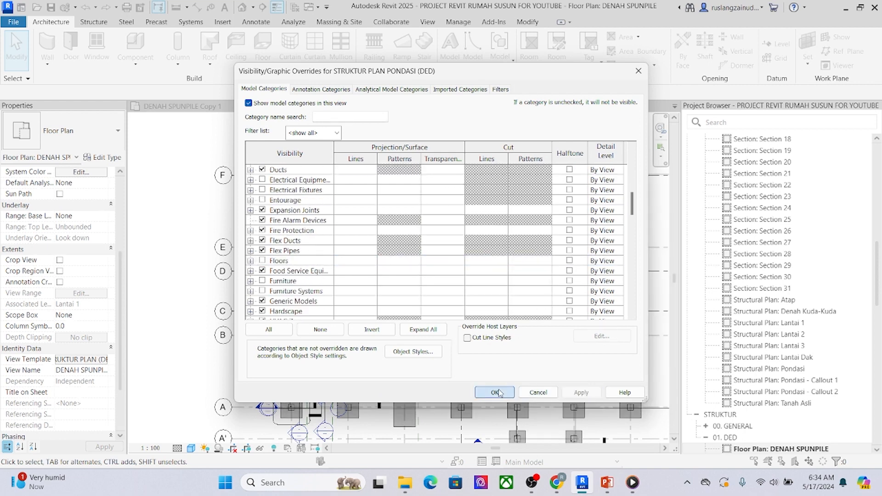
click(495, 392)
click(474, 350)
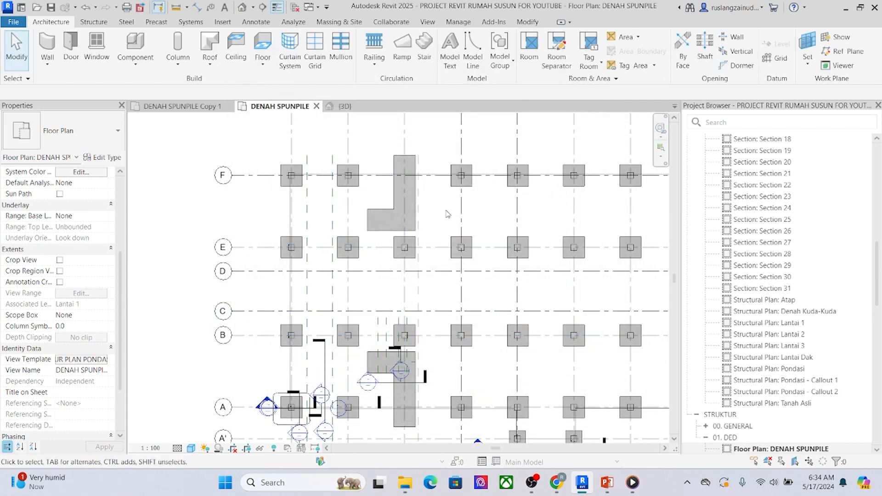
Step: Examine how the L-shaped PC4 pile cap near grid F and its piles are displayed in the plan
scroll(405, 188, down, 1)
scroll(405, 188, up, 5)
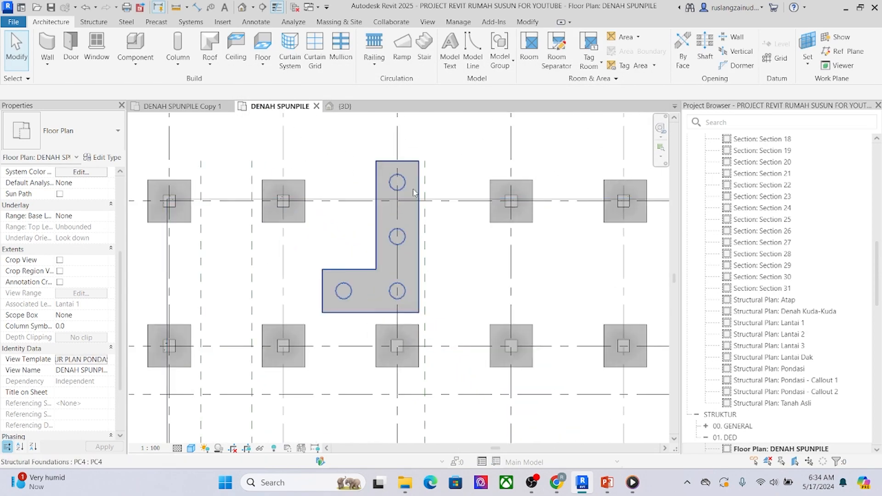
scroll(395, 199, down, 2)
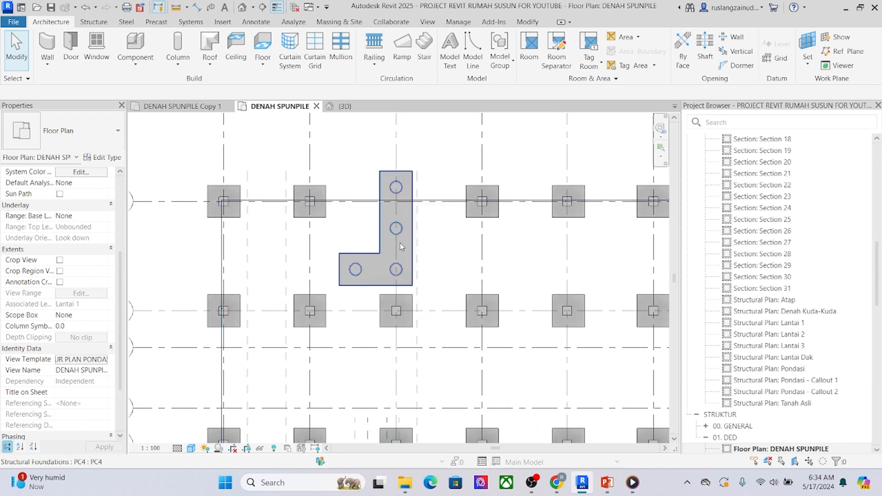
scroll(418, 273, up, 2)
click(400, 284)
click(463, 268)
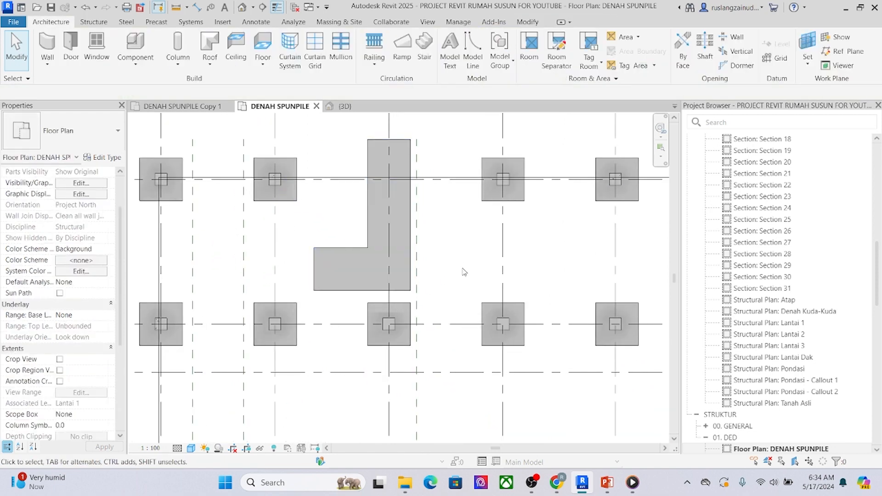
scroll(449, 269, down, 3)
scroll(450, 271, up, 1)
scroll(443, 225, up, 2)
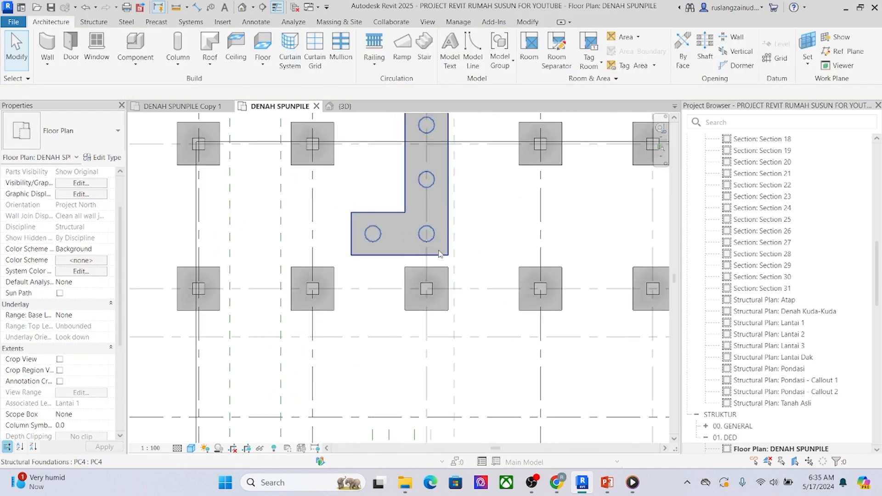
click(443, 222)
scroll(437, 232, up, 1)
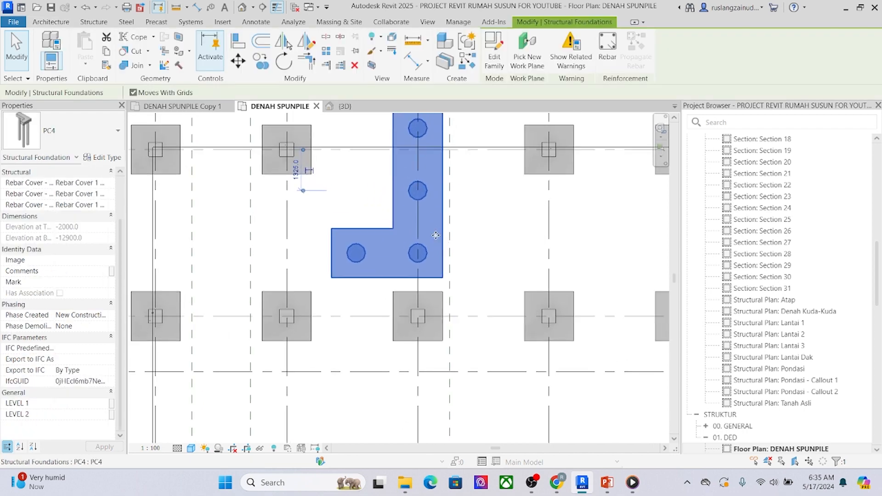
scroll(441, 243, down, 4)
scroll(442, 244, up, 3)
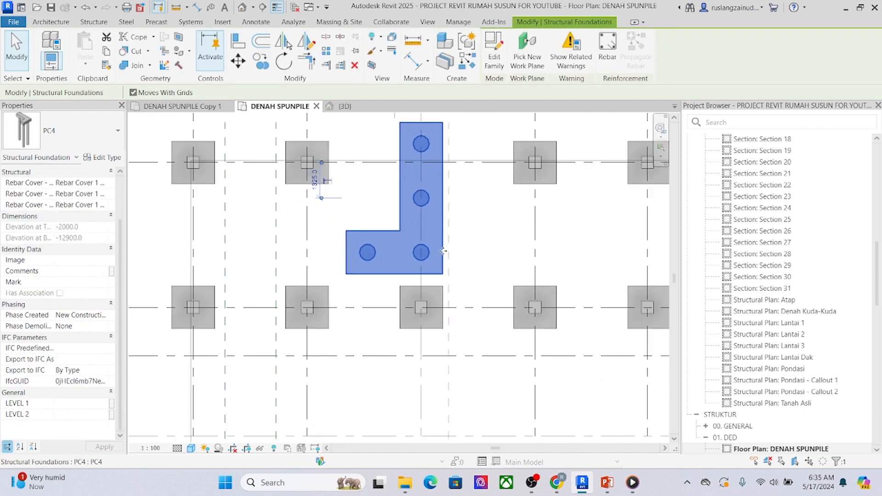
click(476, 237)
Step: Examine how the square P1 pile caps along grid F and their piles are displayed
click(524, 185)
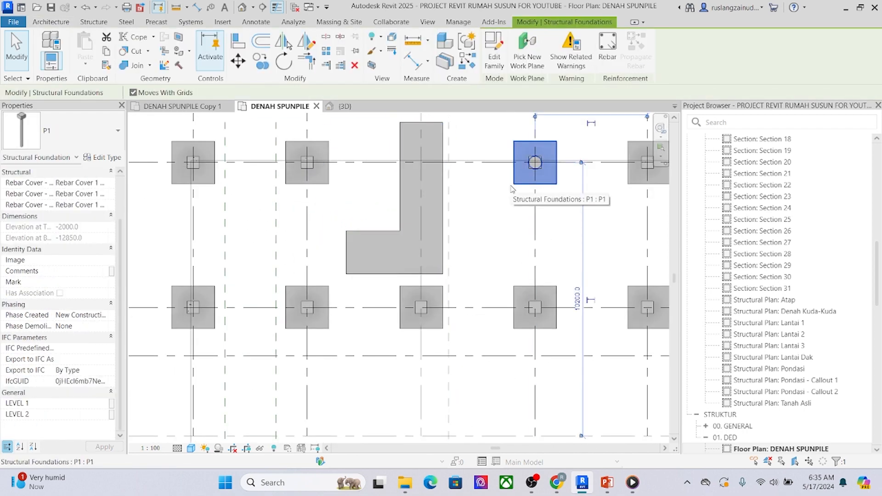
middle_drag(219, 263, 275, 277)
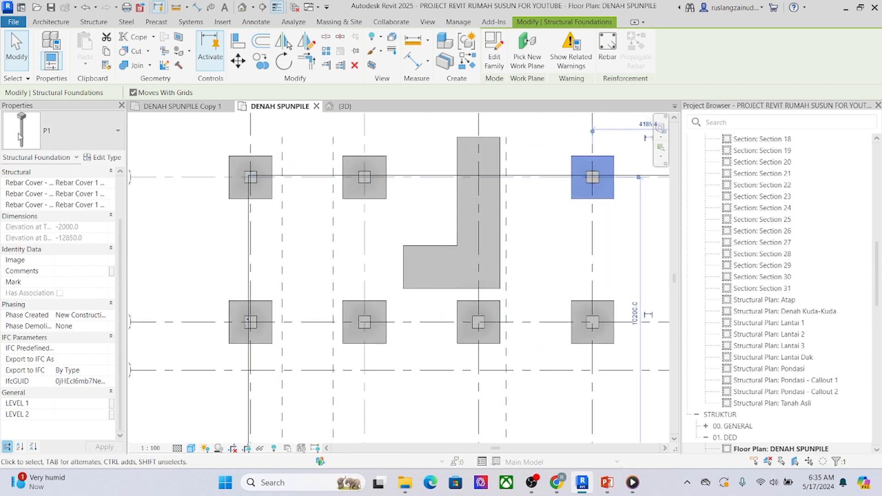
click(184, 268)
scroll(389, 209, up, 3)
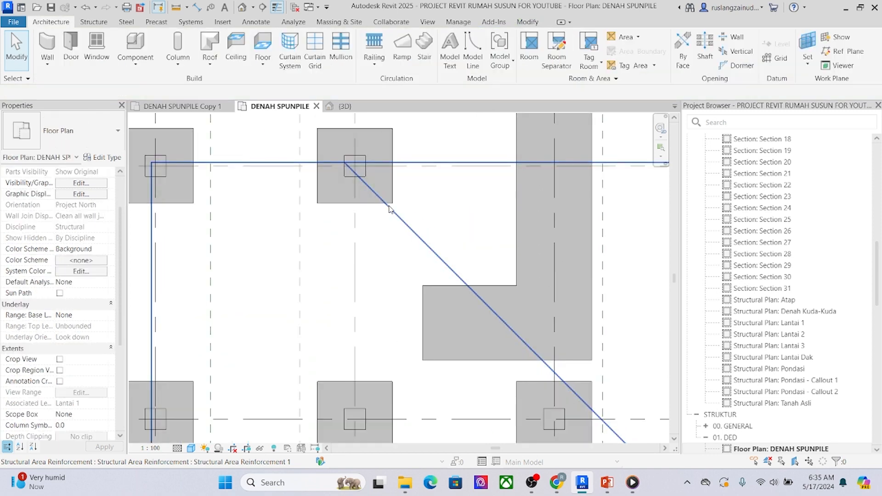
click(391, 207)
middle_drag(394, 205, 404, 233)
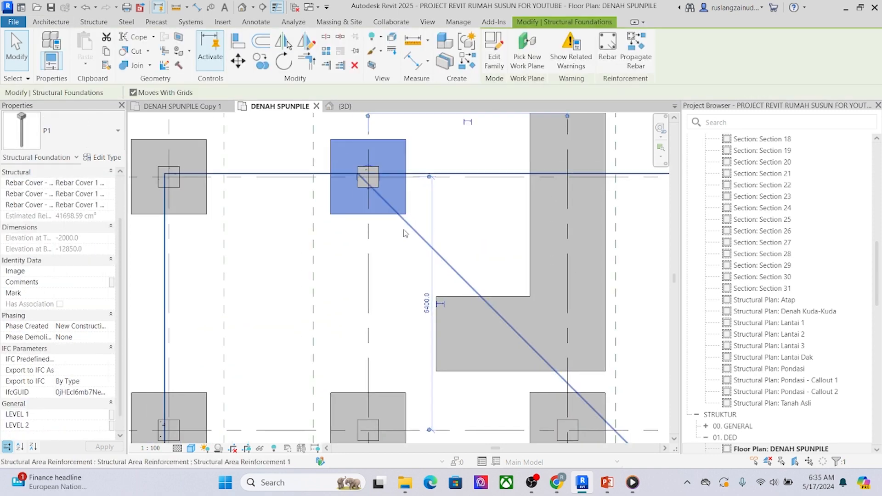
Step: Set the top and cut plane offsets to -3000 in the view range of the STRUKTUR PLAN PONDASI (DED) template
click(403, 233)
scroll(31, 400, down, 3)
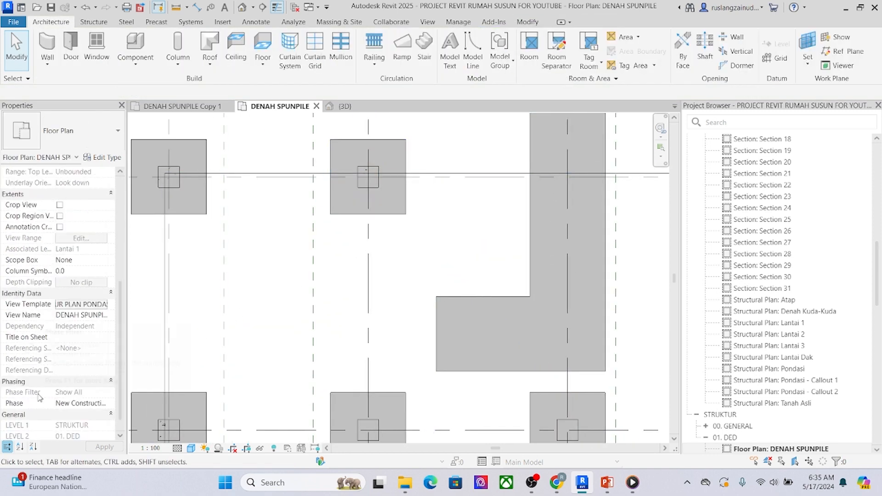
scroll(60, 290, up, 3)
scroll(59, 289, up, 4)
scroll(92, 308, down, 7)
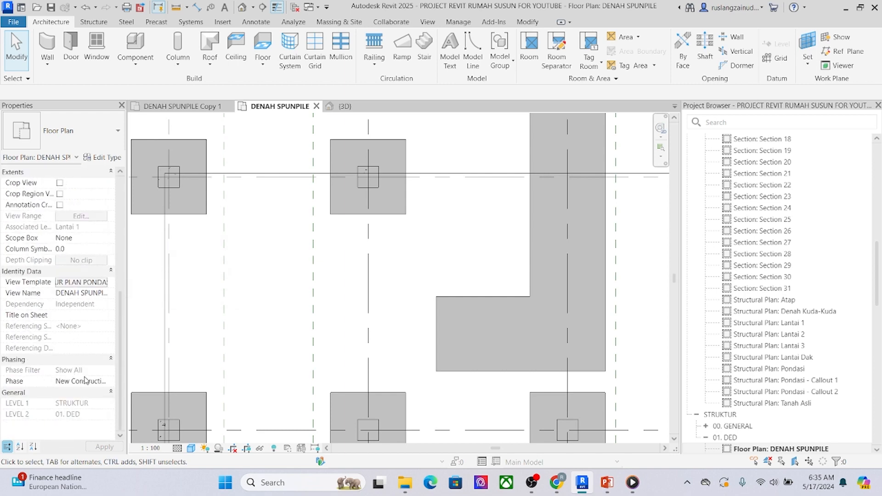
click(76, 284)
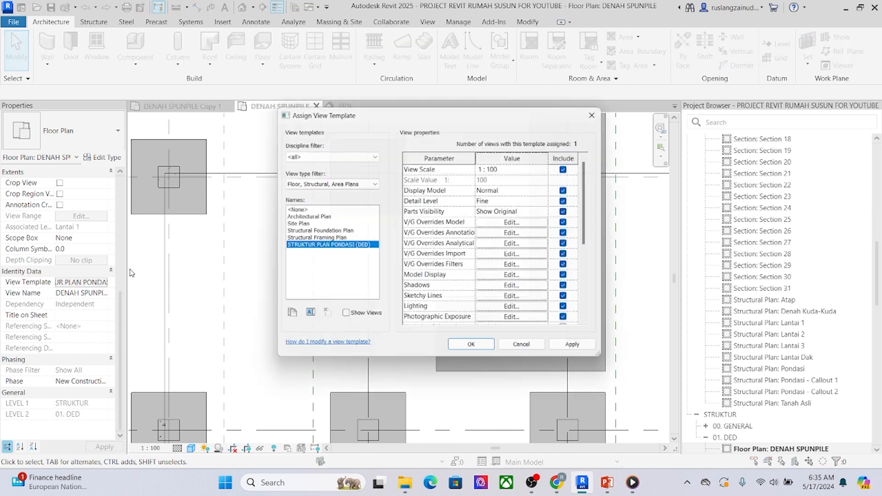
scroll(466, 245, down, 2)
scroll(465, 245, down, 2)
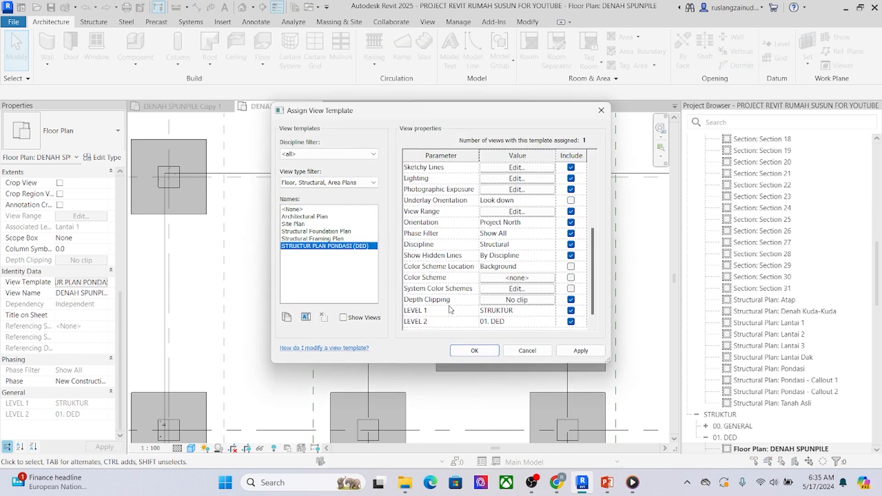
scroll(482, 249, down, 1)
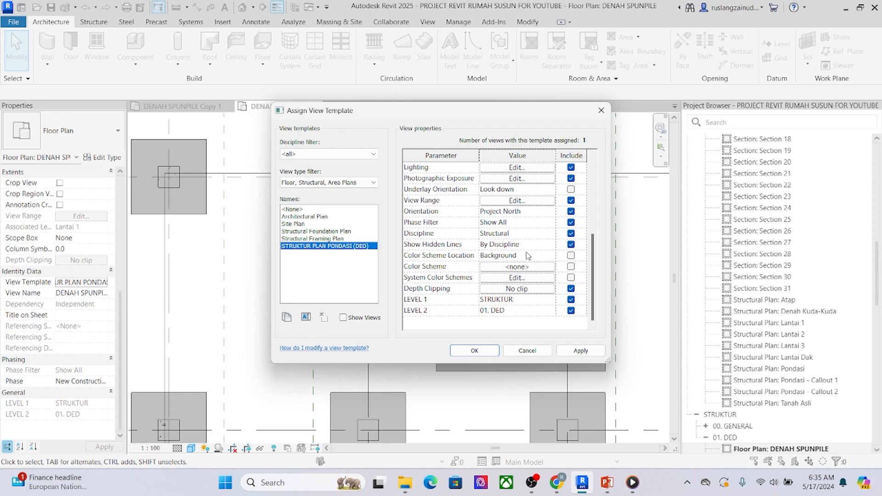
scroll(525, 256, up, 4)
drag(596, 222, 597, 260)
click(515, 259)
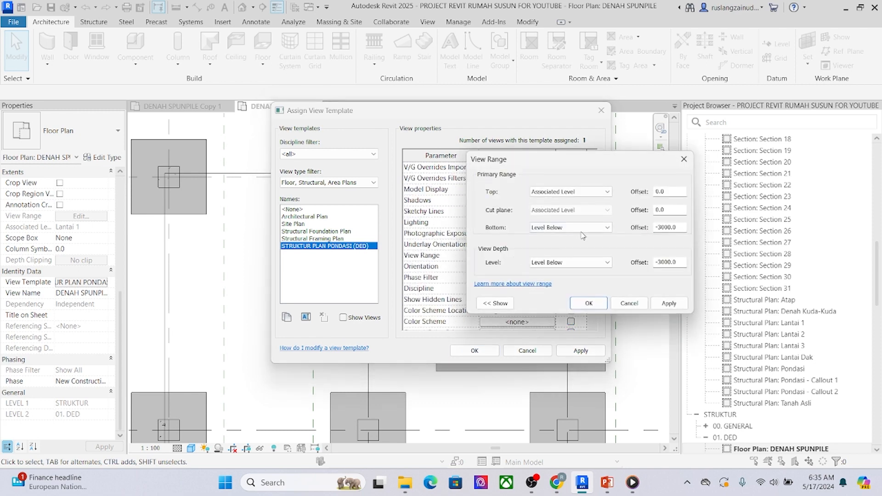
drag(670, 194, 638, 191)
text(-3000)
drag(678, 211, 632, 216)
text(-)
Step: Set the bottom and view depth offsets to -4000 and apply the template's view range to the plan
click(678, 228)
click(661, 263)
key(BackSpace)
text(4)
click(669, 304)
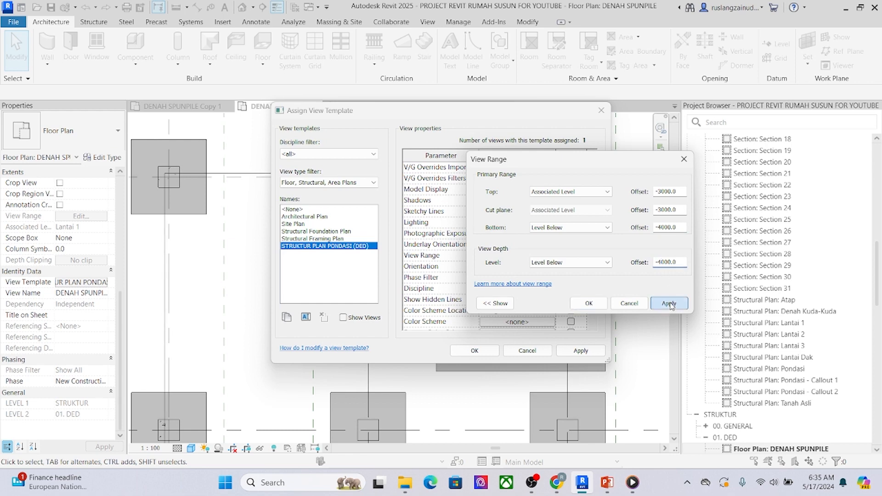
click(588, 303)
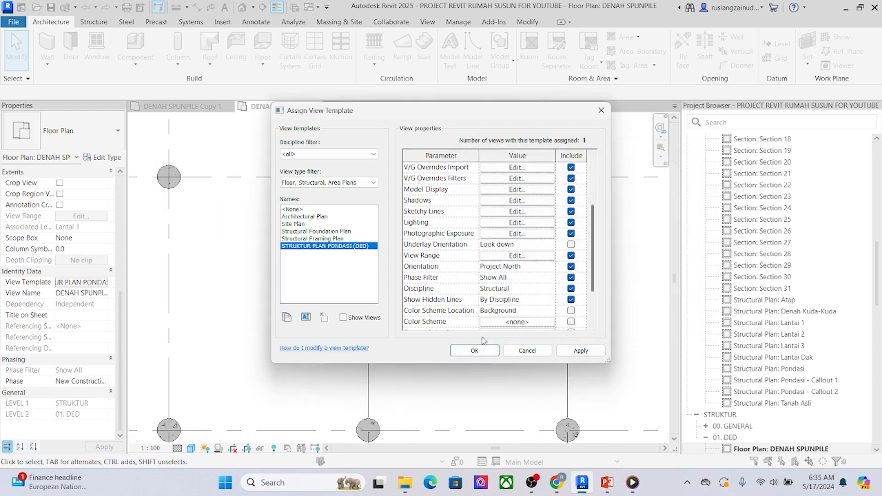
click(474, 350)
Step: Examine how the spun piles are displayed at the grid intersections and pile cap groups across the whole plan
middle_drag(423, 298, 392, 278)
scroll(452, 389, down, 1)
middle_drag(453, 389, 389, 250)
scroll(388, 251, up, 4)
middle_drag(538, 211, 359, 238)
middle_drag(363, 205, 376, 335)
middle_drag(323, 320, 339, 263)
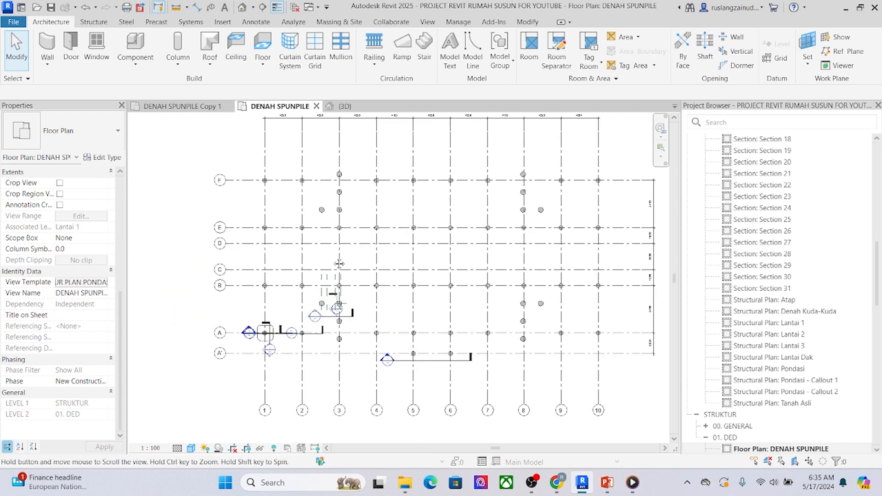
scroll(533, 211, up, 4)
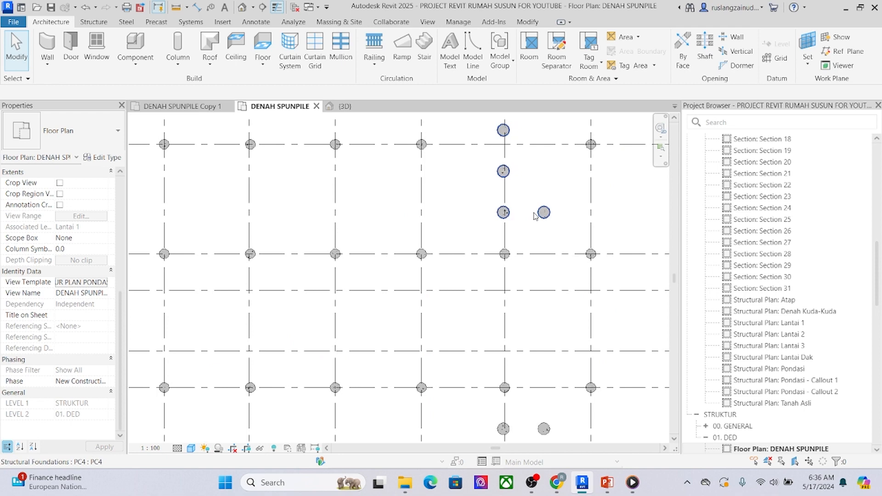
scroll(530, 225, down, 5)
middle_drag(386, 236, 401, 298)
scroll(522, 329, up, 5)
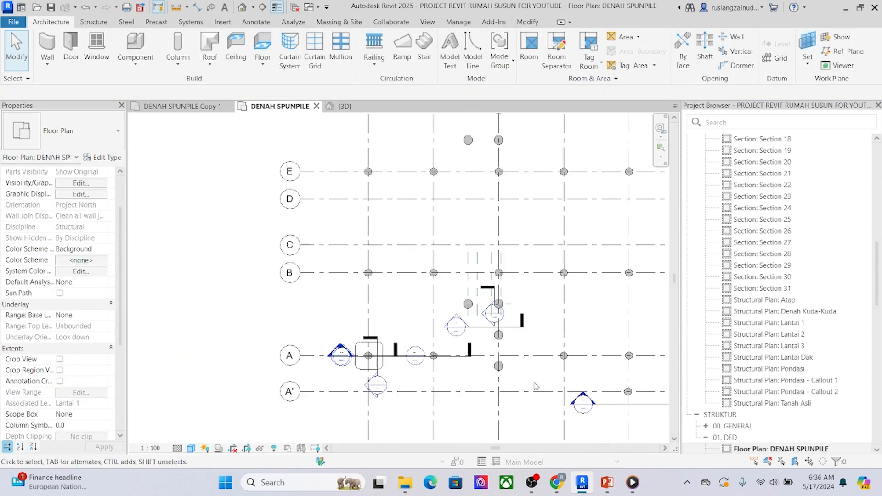
Step: Check the element type of the section line beside the pile group near grids 3 and A
click(522, 327)
middle_drag(522, 330, 449, 286)
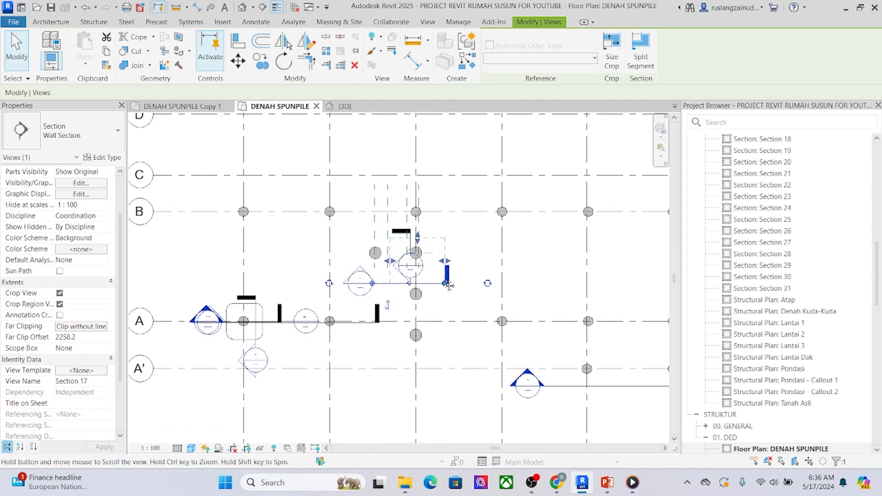
key(Escape)
scroll(445, 283, up, 2)
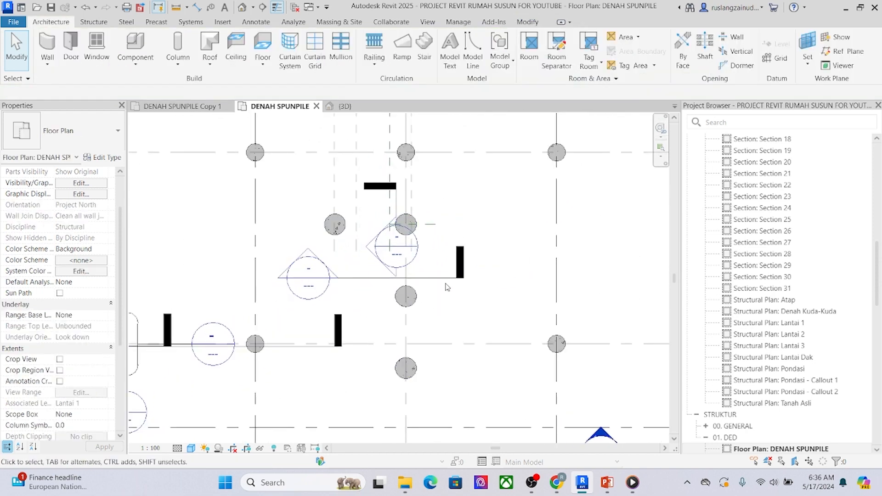
Step: Check the category of the dashed vertical lines between grids 2 and 3 near grid B
click(341, 202)
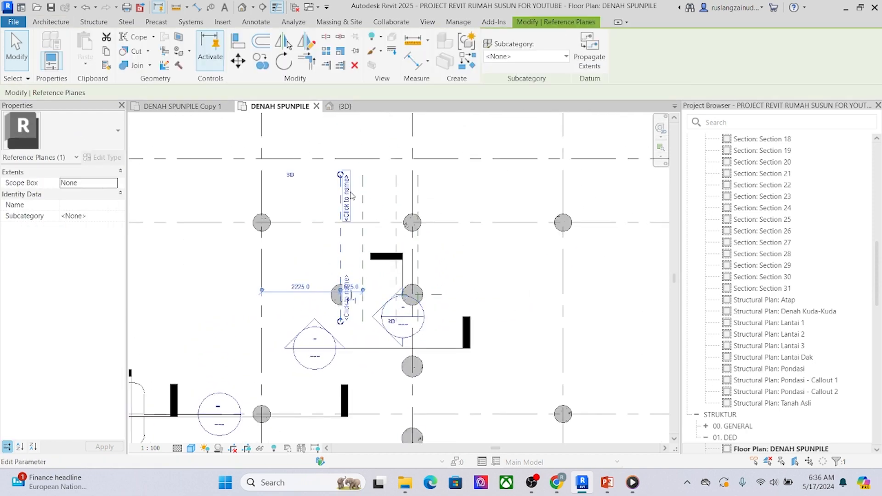
scroll(347, 200, up, 1)
scroll(356, 213, up, 2)
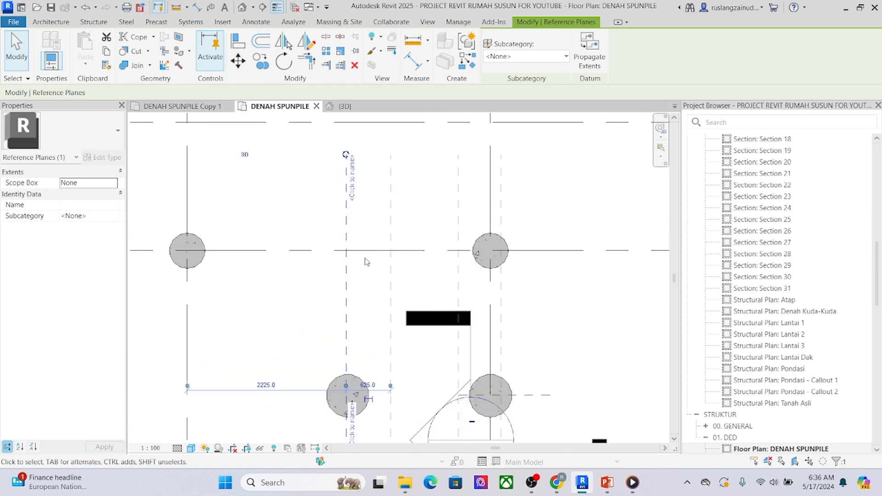
scroll(364, 258, down, 1)
scroll(322, 243, up, 1)
key(Escape)
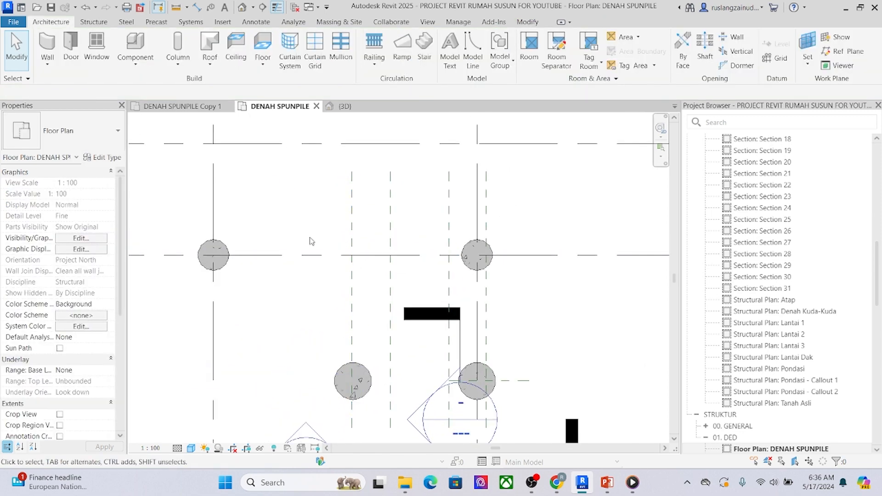
click(354, 222)
scroll(325, 207, up, 1)
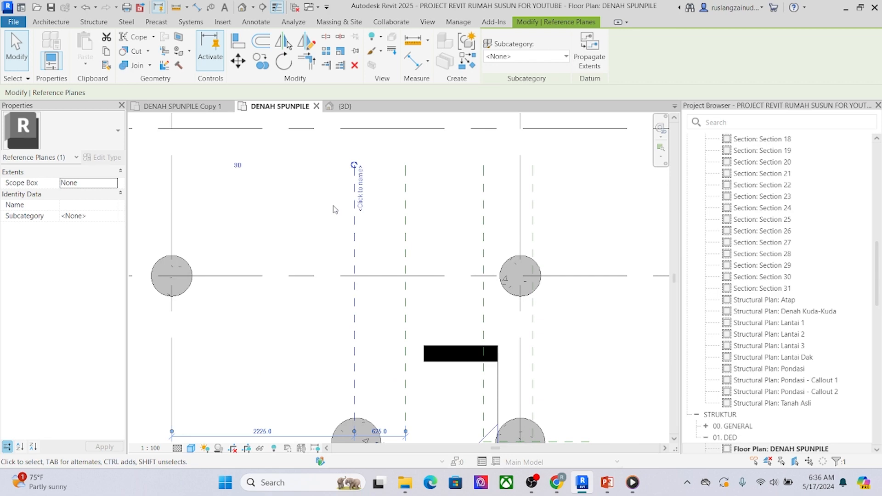
key(Escape)
click(354, 198)
scroll(356, 230, down, 1)
key(Escape)
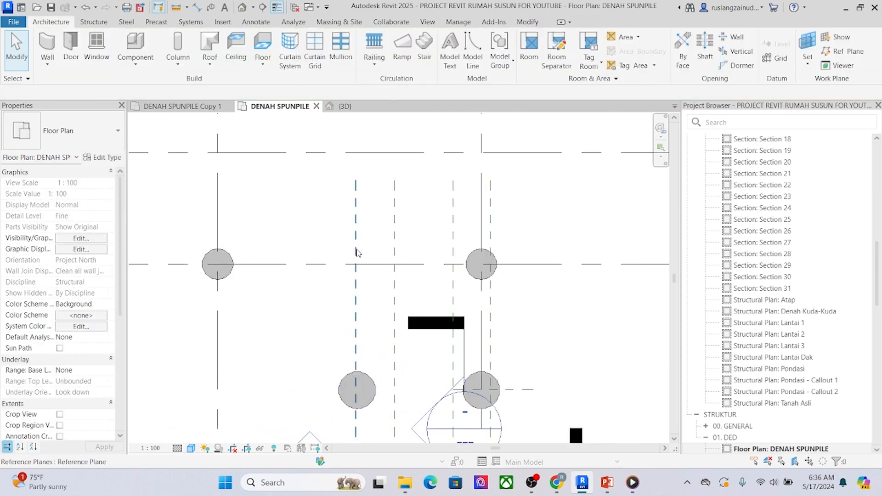
click(356, 246)
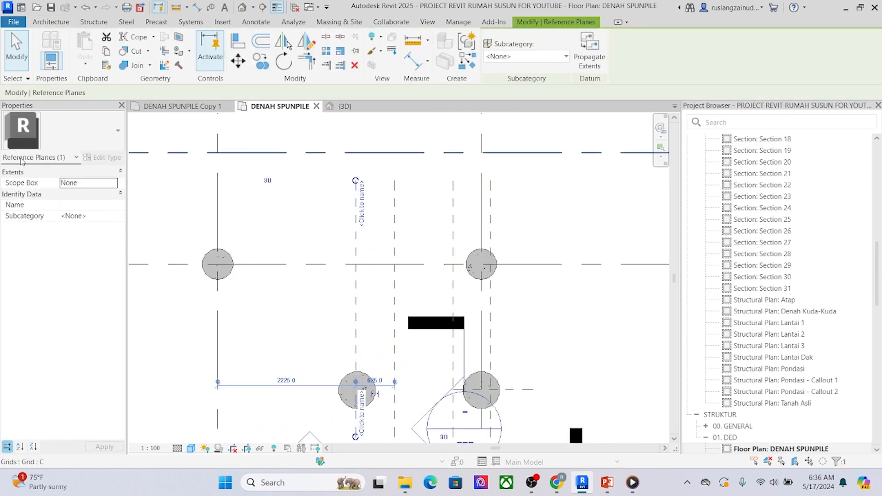
key(Escape)
scroll(404, 184, down, 3)
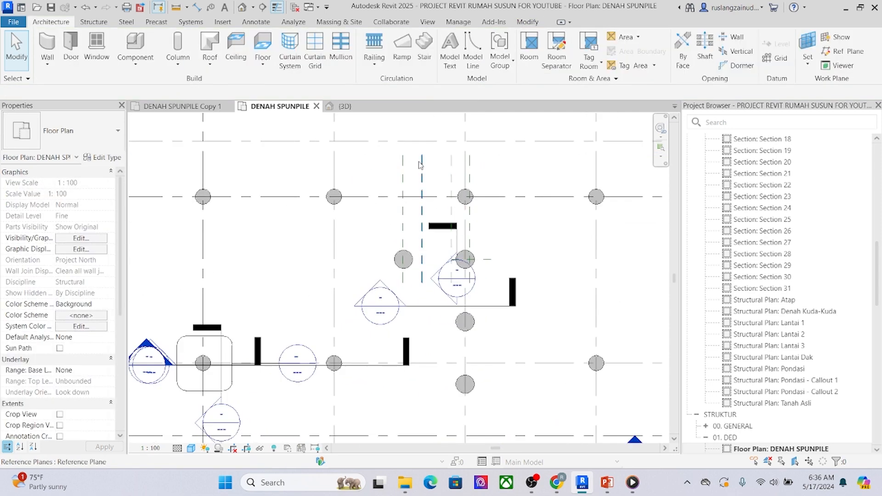
scroll(405, 178, up, 3)
click(399, 180)
scroll(404, 186, up, 2)
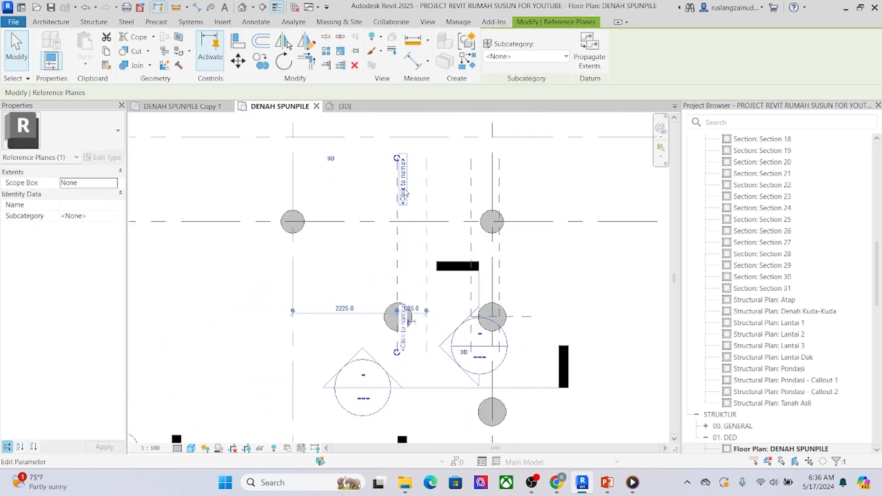
key(Escape)
Step: Hide Reference Lines and Reference Planes in the template's annotation visibility overrides and apply the change to the plan
scroll(66, 358, down, 5)
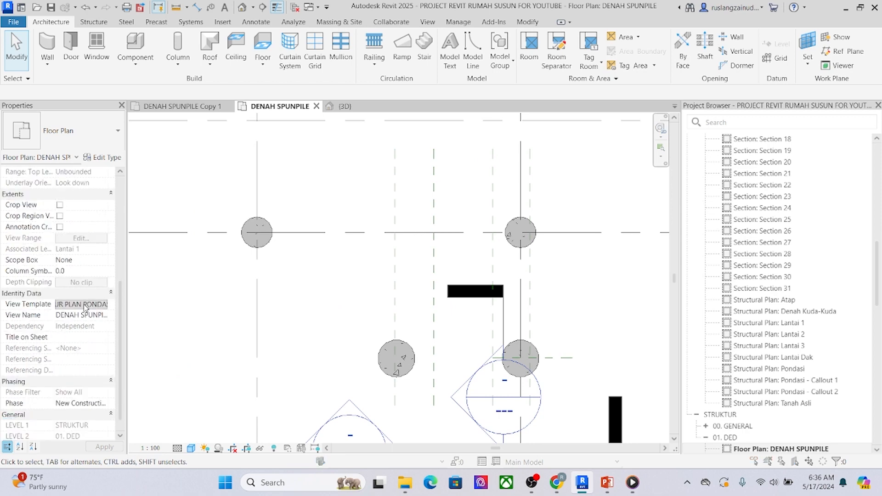
click(82, 305)
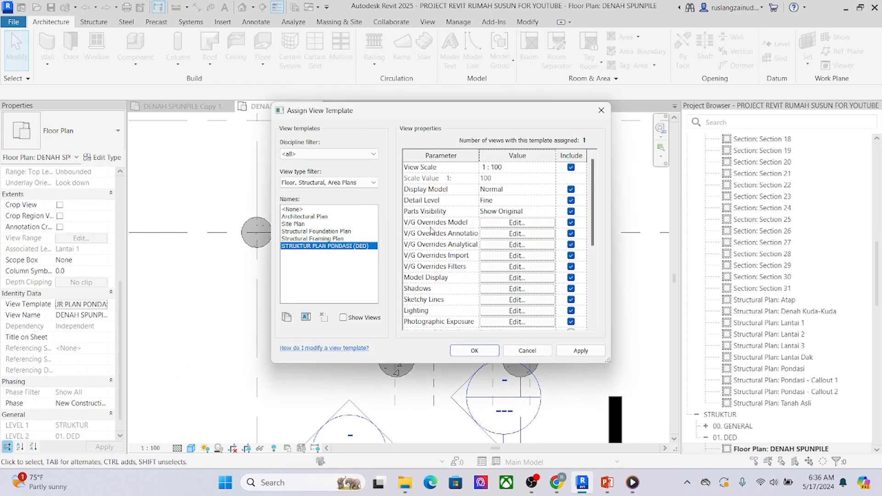
click(517, 234)
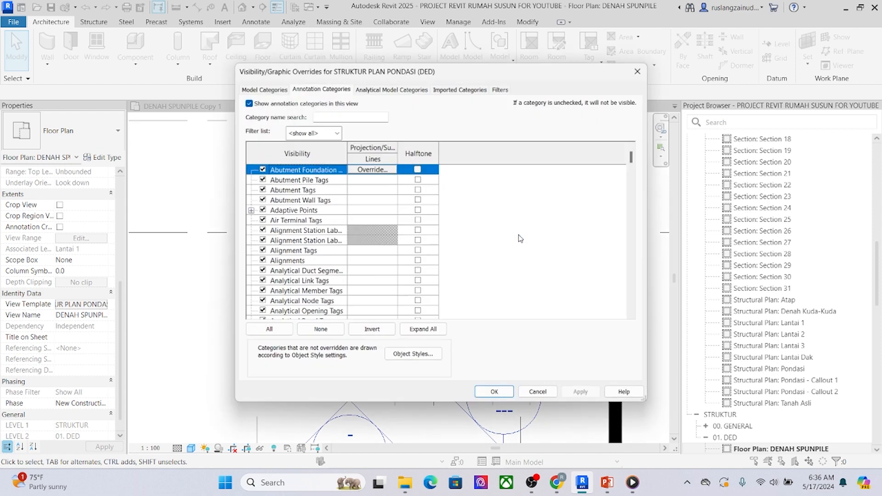
scroll(294, 211, down, 6)
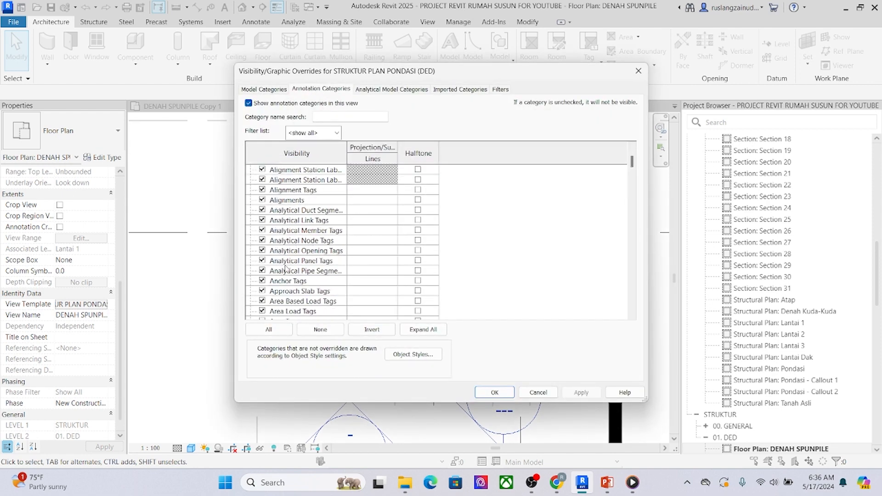
scroll(286, 297, down, 12)
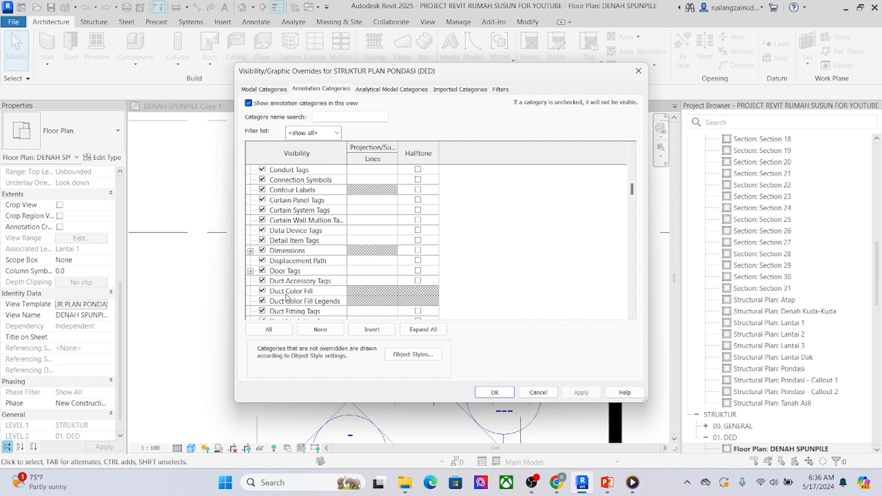
scroll(282, 303, down, 9)
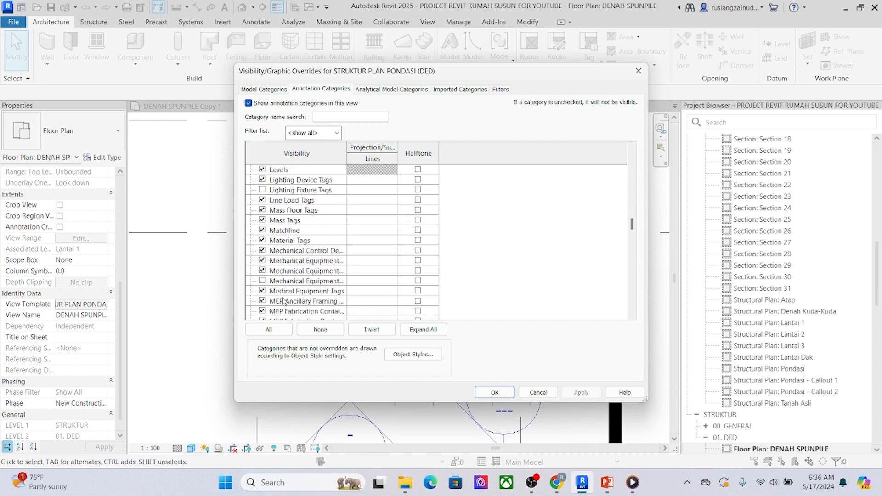
scroll(283, 295, down, 8)
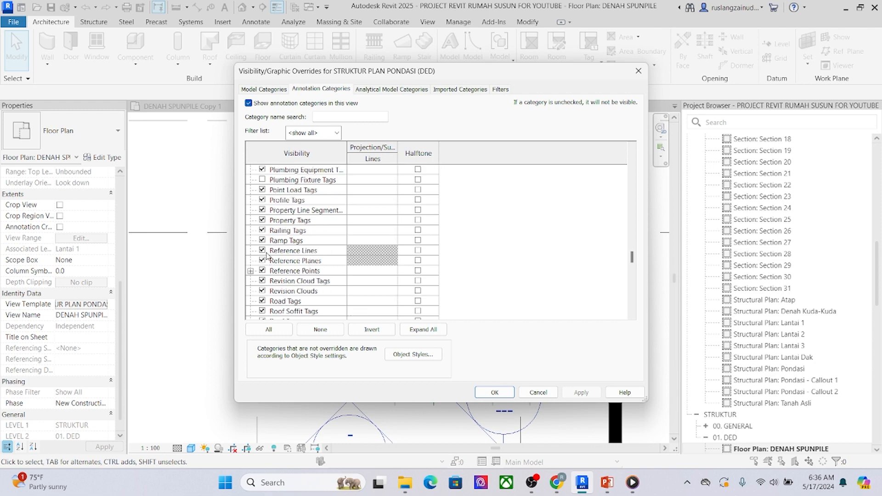
click(262, 251)
click(259, 261)
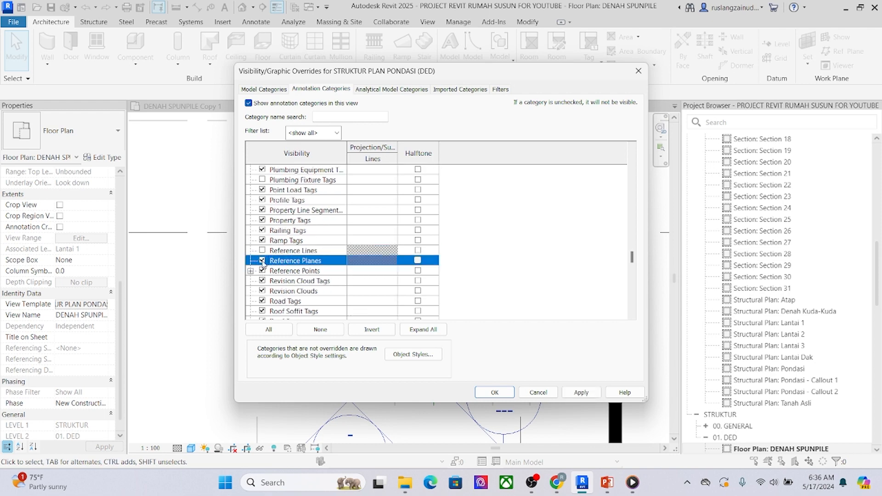
click(581, 393)
click(495, 392)
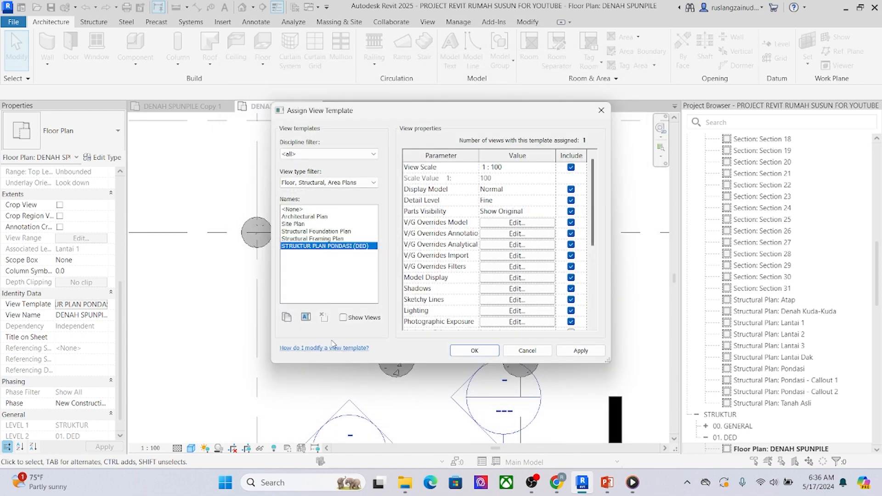
click(474, 350)
Step: Examine the plan's remaining annotations and check the horizontal section line through the pile group near grids 3 and A
scroll(340, 232, down, 3)
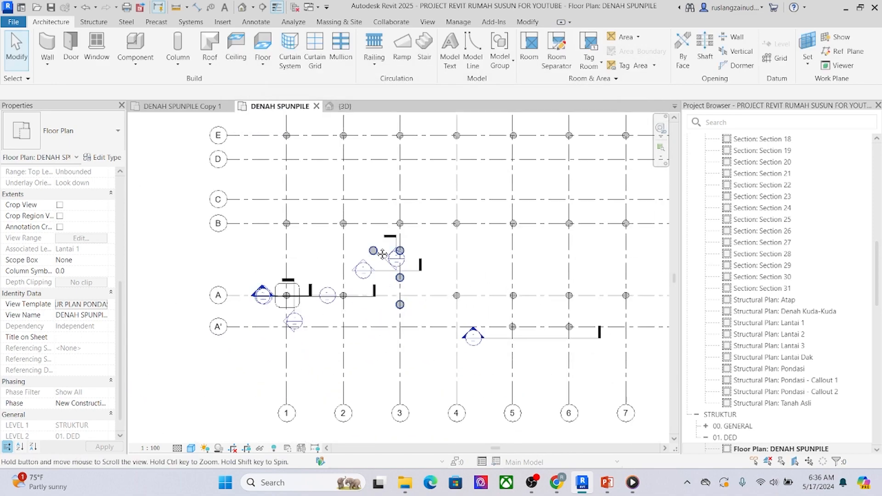
middle_drag(565, 152, 547, 285)
scroll(359, 285, down, 1)
scroll(405, 345, up, 4)
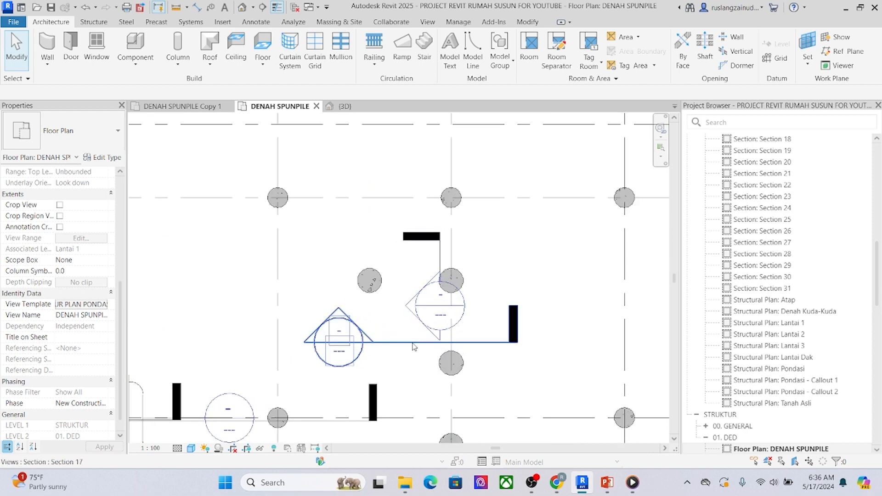
scroll(412, 348, up, 4)
click(407, 340)
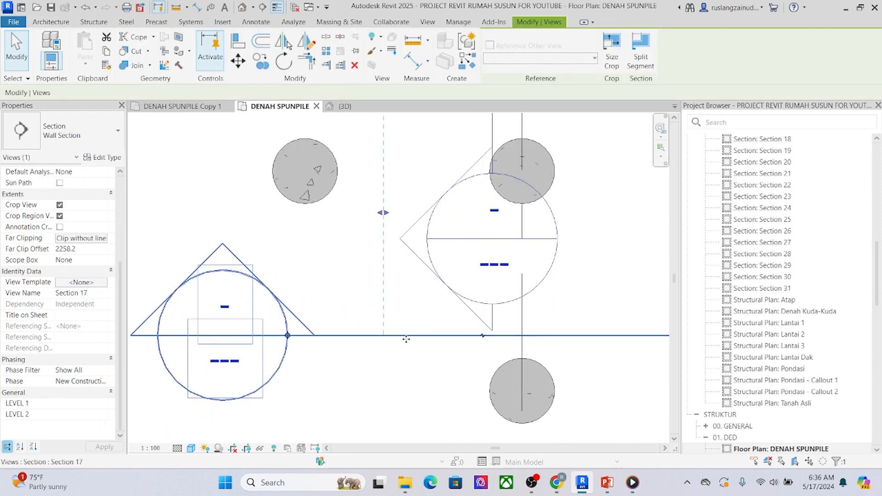
key(Escape)
middle_drag(358, 361, 367, 369)
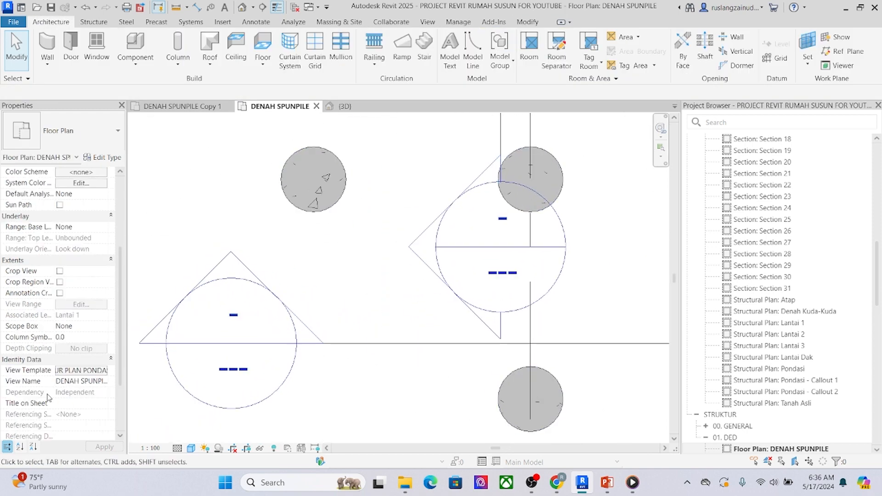
click(81, 371)
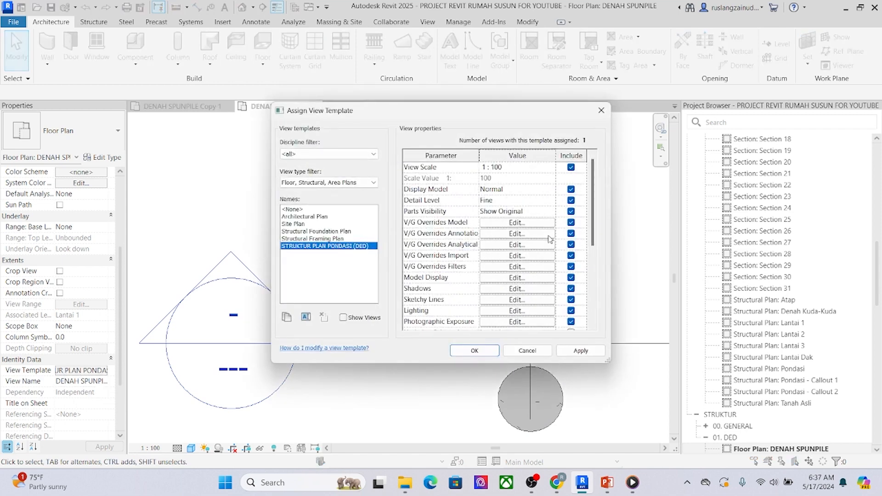
scroll(542, 243, down, 5)
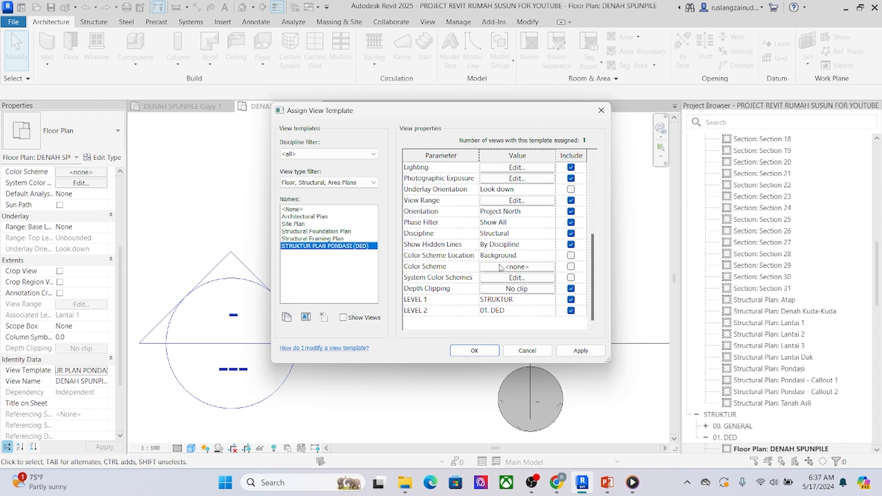
scroll(500, 257, up, 5)
click(514, 227)
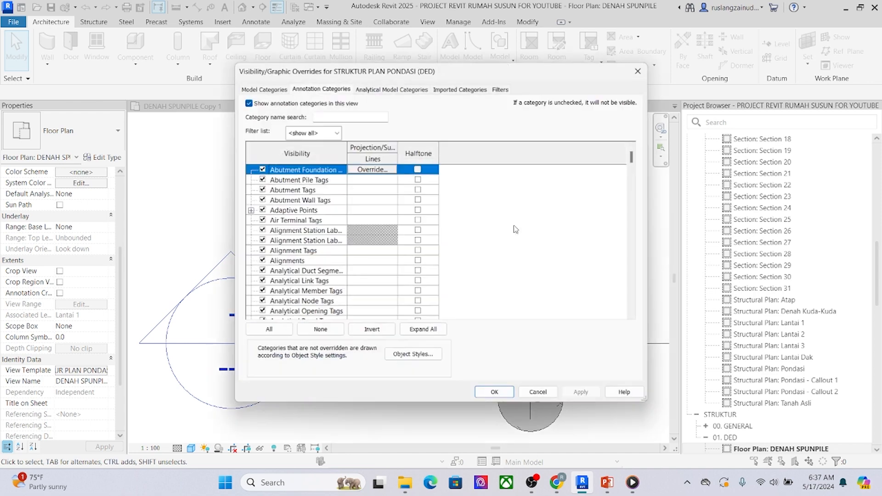
click(638, 69)
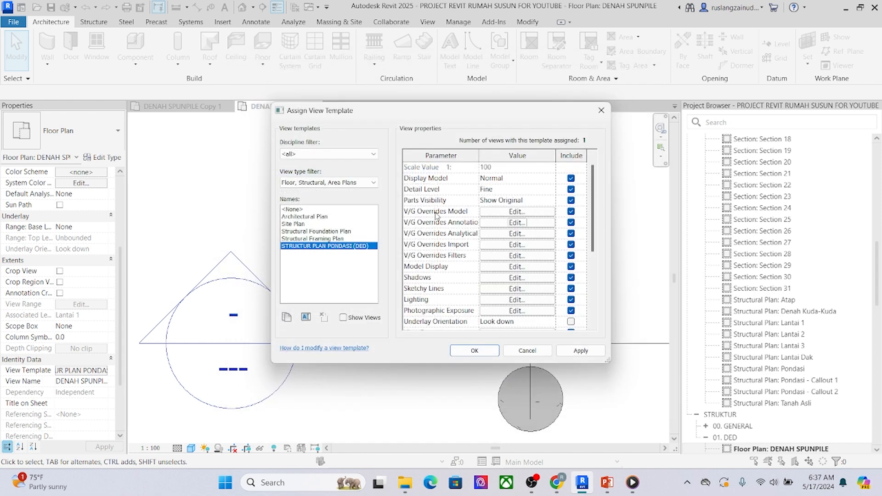
Step: Try to hide Sections in the STRUKTUR PLAN PONDASI (DED) template's annotation visibility overrides
click(515, 223)
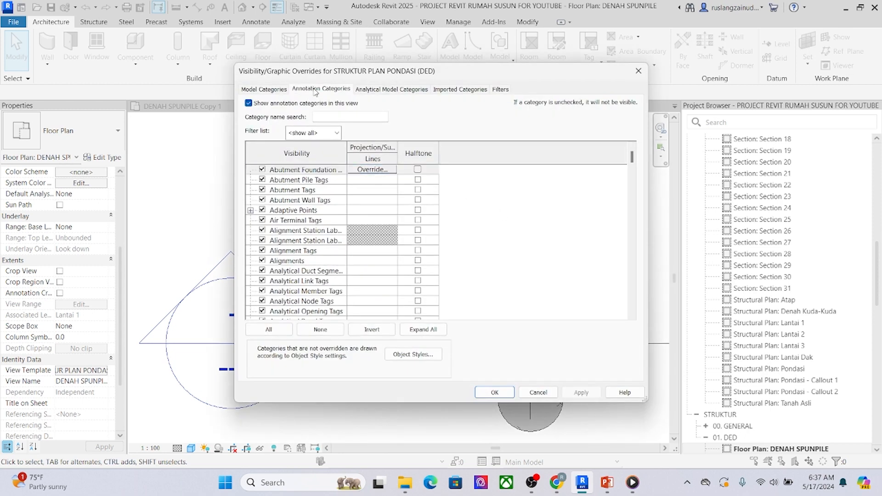
scroll(317, 225, down, 5)
drag(632, 169, 628, 311)
scroll(295, 270, up, 3)
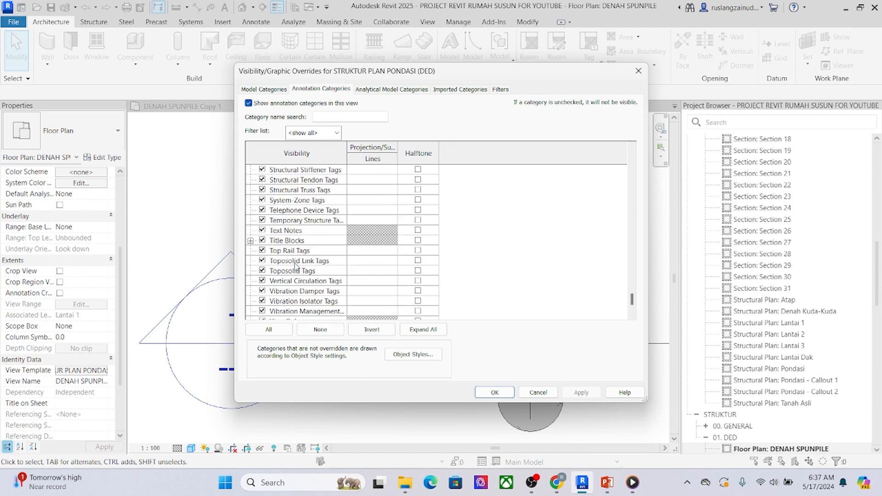
scroll(294, 263, down, 3)
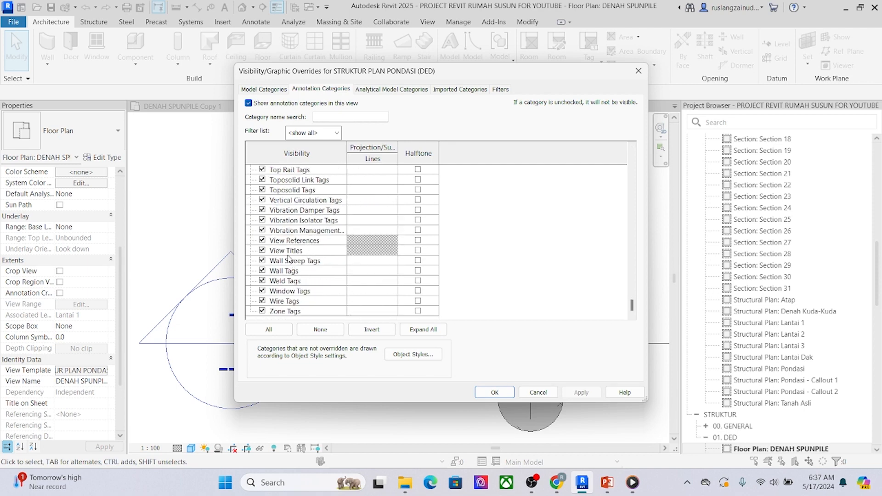
scroll(288, 258, up, 4)
scroll(275, 263, up, 2)
scroll(281, 265, down, 4)
scroll(281, 264, up, 1)
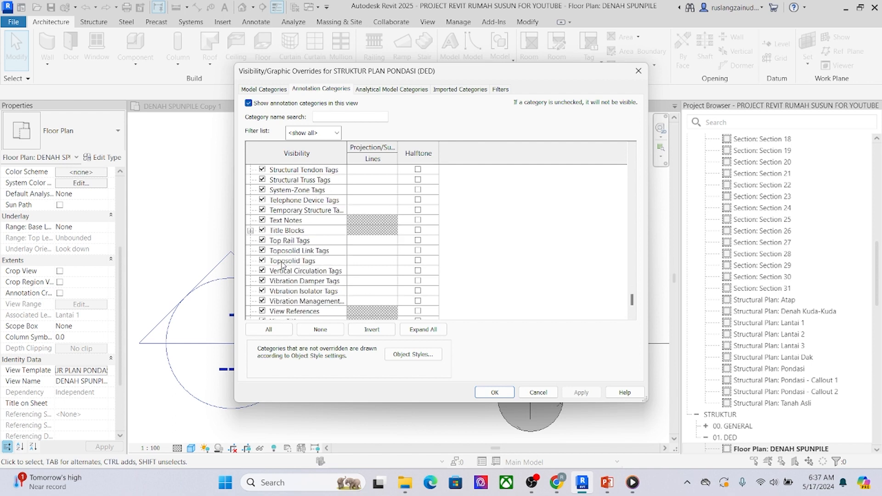
scroll(283, 266, up, 10)
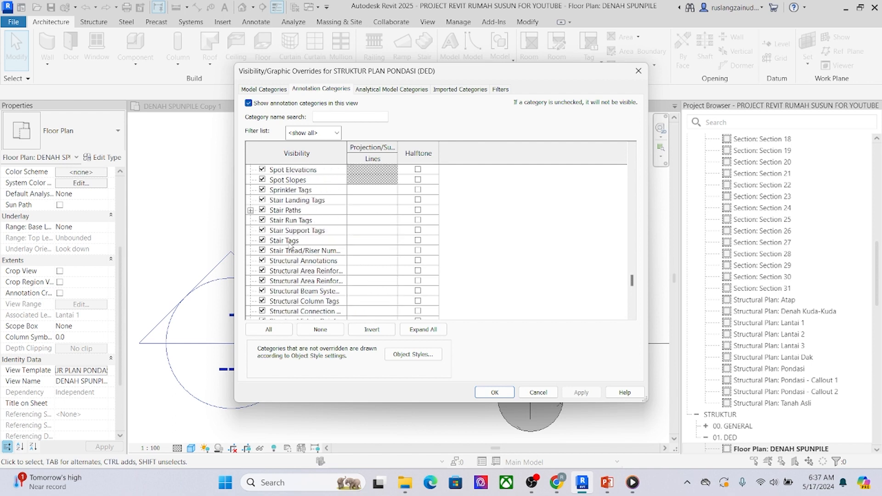
scroll(273, 223, up, 2)
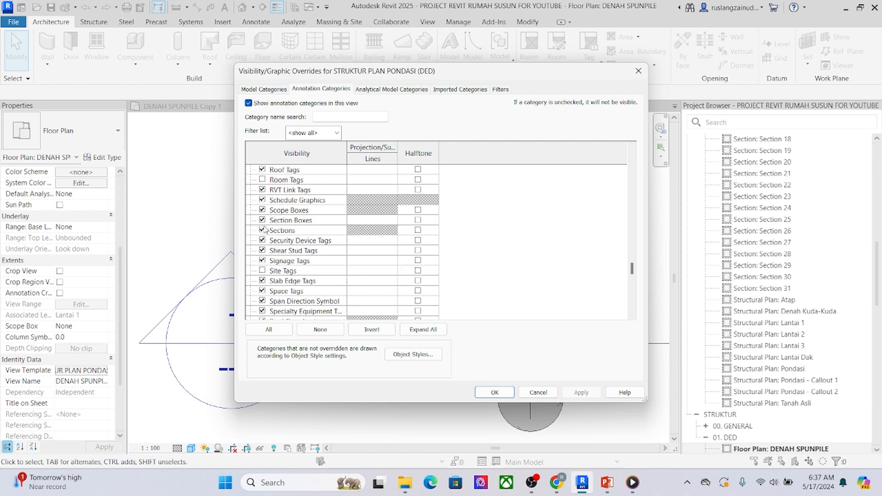
click(262, 230)
click(592, 395)
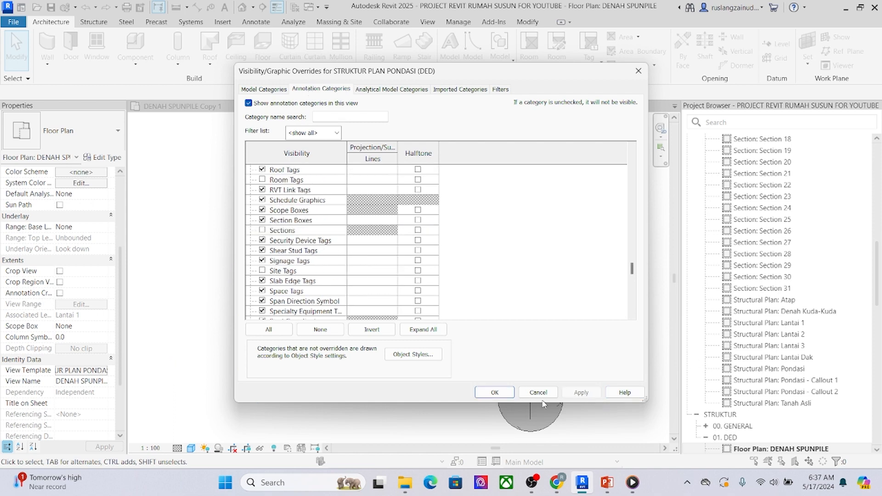
click(496, 394)
click(459, 401)
scroll(467, 354, up, 3)
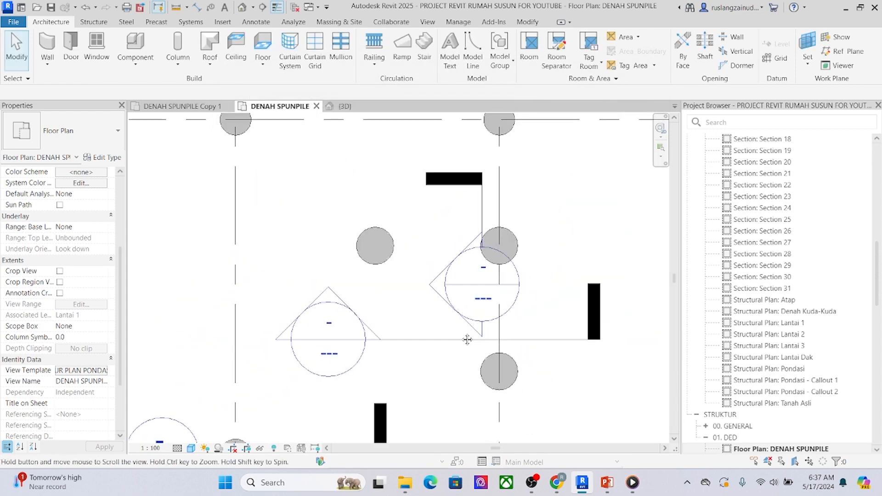
Step: Hide the Sections category in the view template's annotation overrides and apply the template change to the plan
click(81, 370)
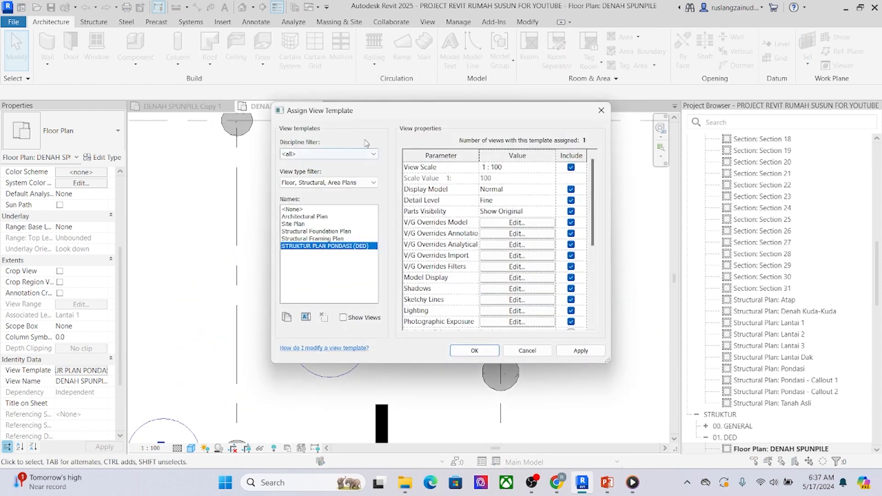
click(507, 233)
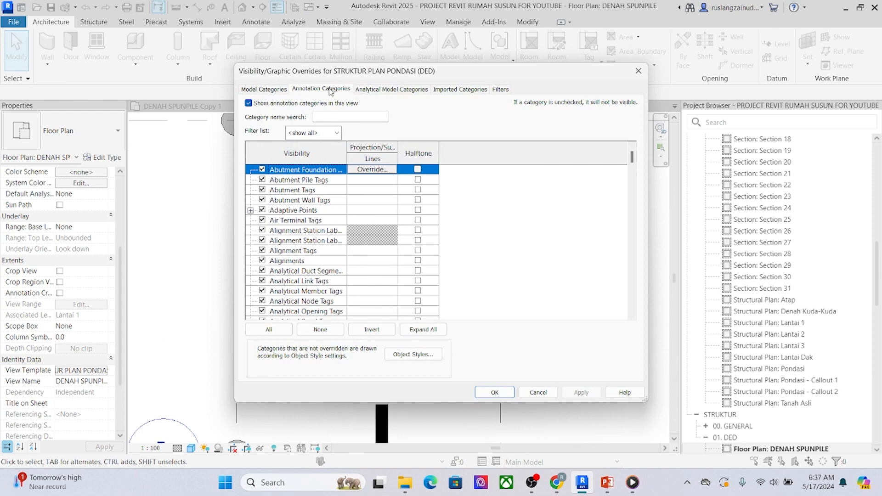
scroll(293, 279, down, 12)
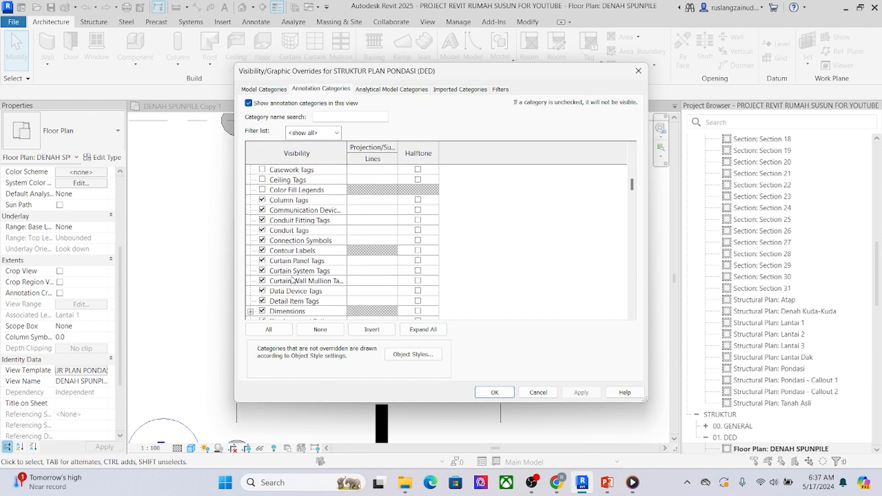
scroll(293, 279, down, 19)
scroll(284, 314, down, 5)
scroll(282, 306, up, 6)
scroll(281, 284, down, 7)
scroll(283, 282, down, 15)
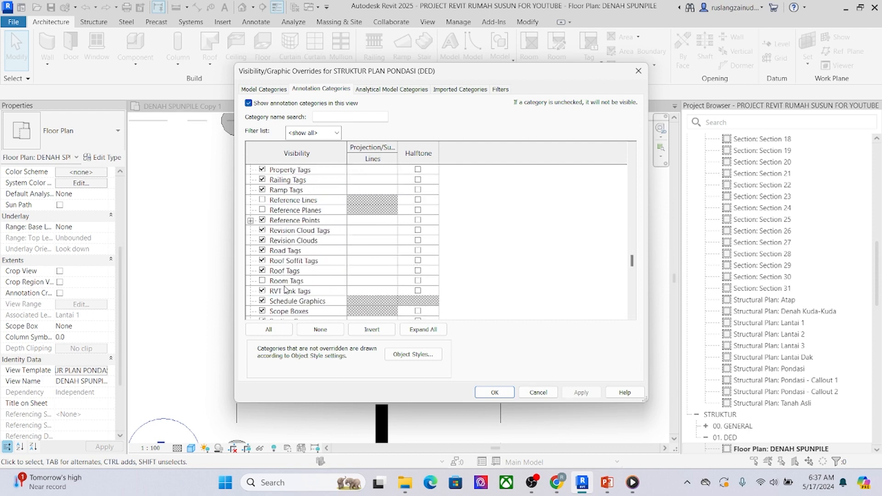
scroll(285, 290, down, 5)
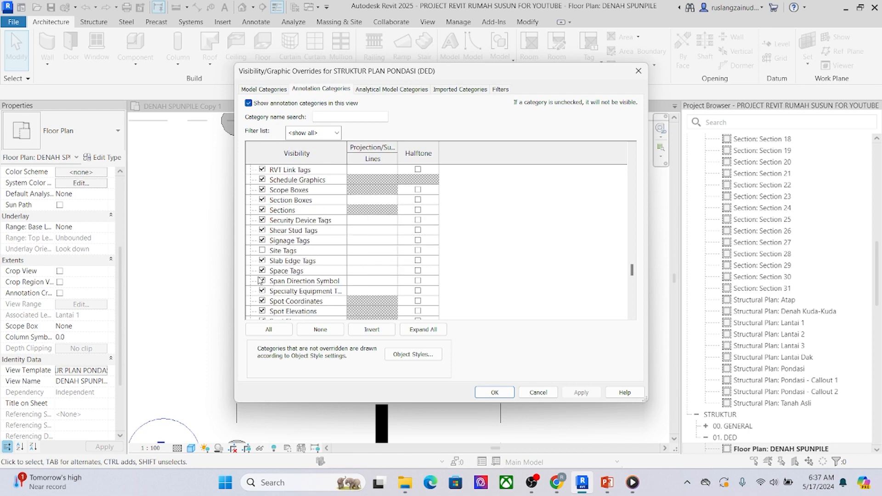
scroll(259, 278, down, 1)
click(262, 201)
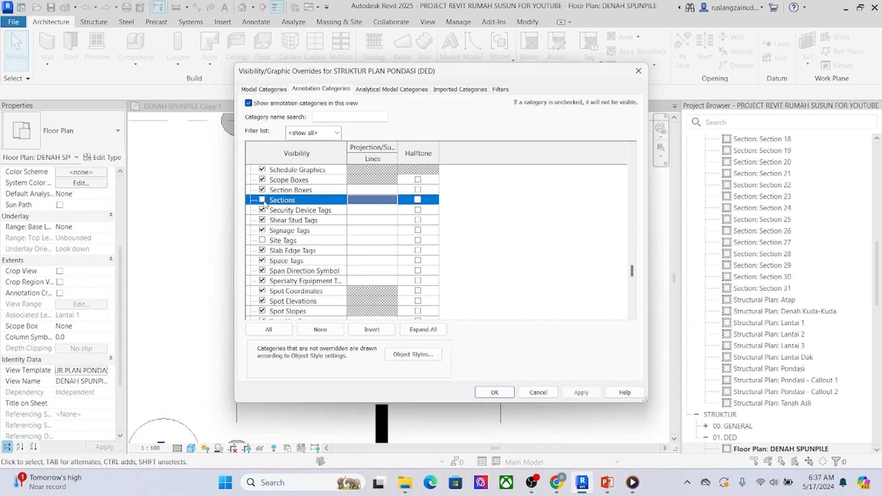
click(577, 393)
click(495, 393)
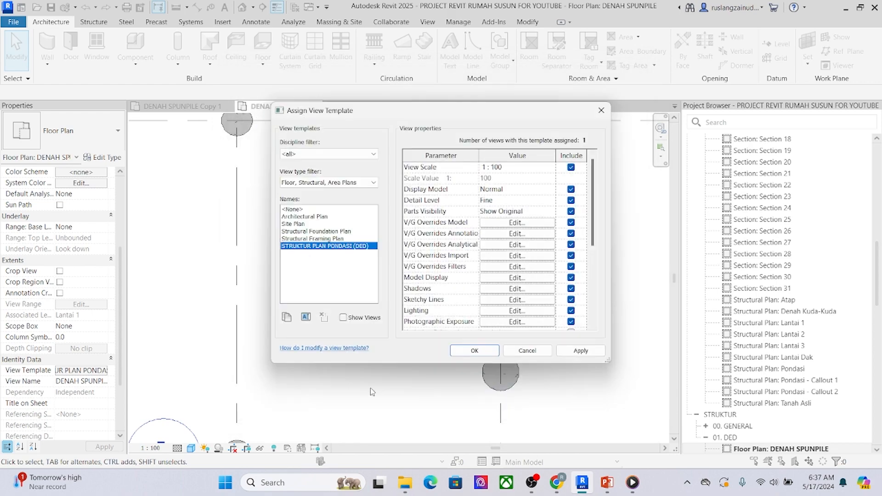
click(474, 350)
Step: Check the element type of the rounded frame and its circular tag around the pile at grids 1 and A
scroll(501, 262, down, 5)
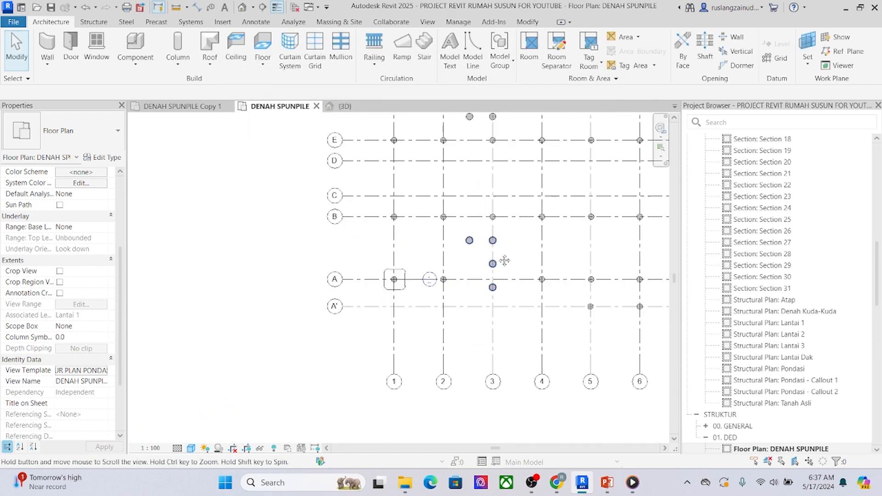
scroll(474, 266, up, 4)
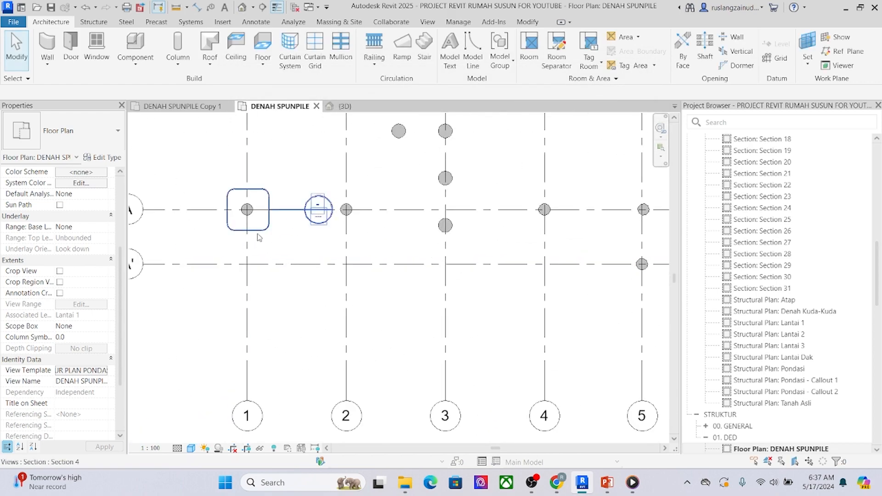
click(261, 233)
scroll(223, 185, up, 2)
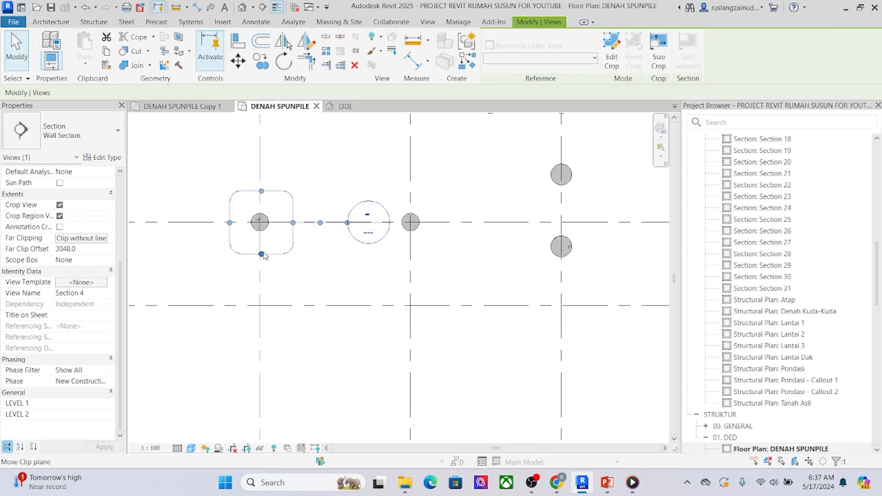
click(286, 262)
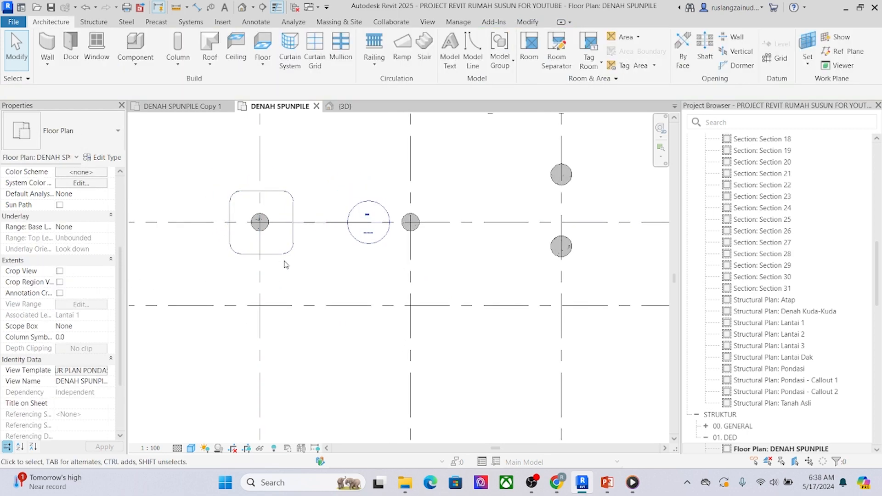
click(285, 253)
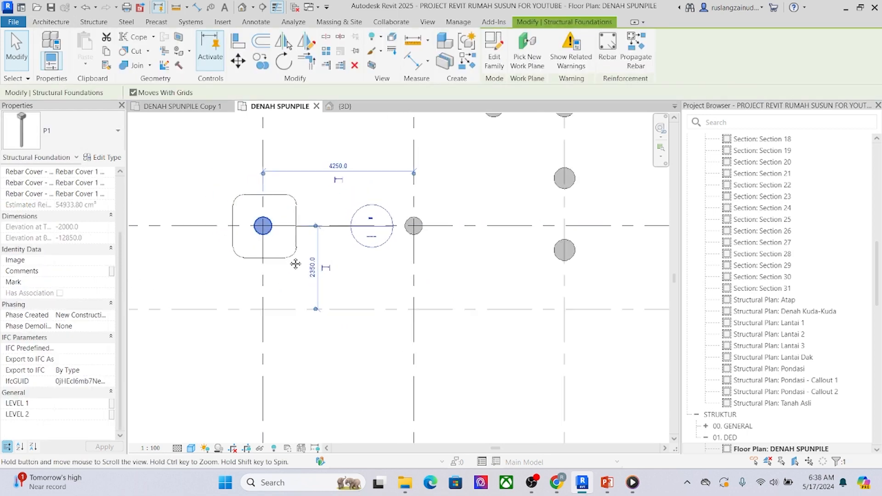
click(282, 271)
click(282, 260)
middle_drag(290, 266, 303, 281)
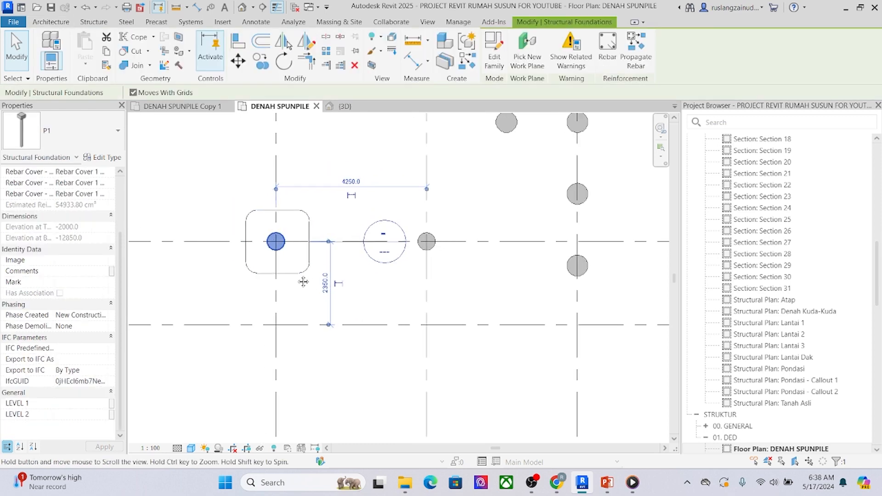
click(303, 282)
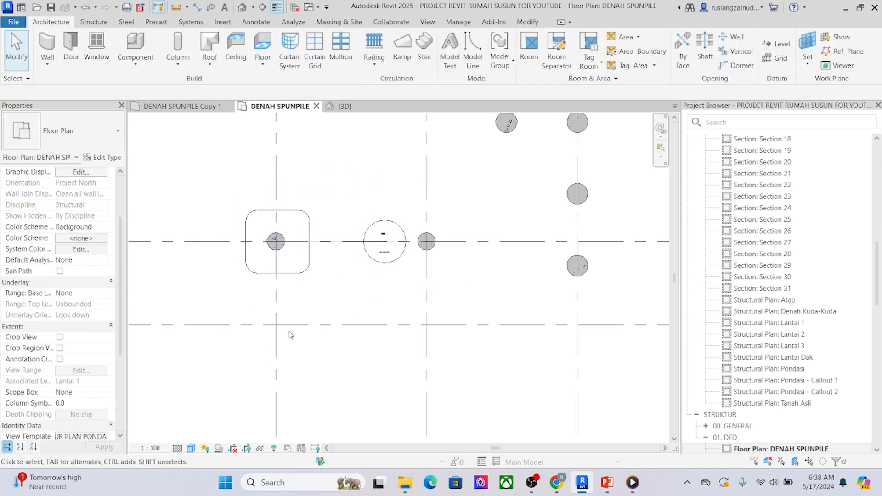
scroll(363, 258, up, 3)
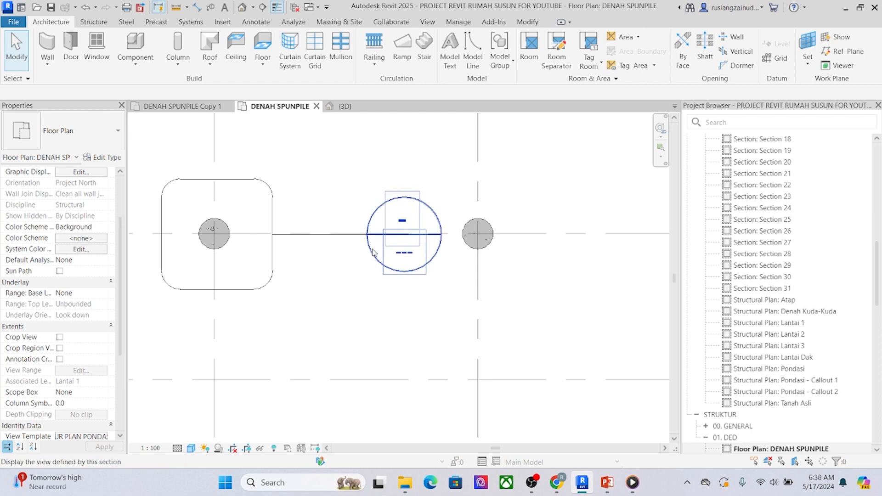
middle_drag(372, 252, 379, 260)
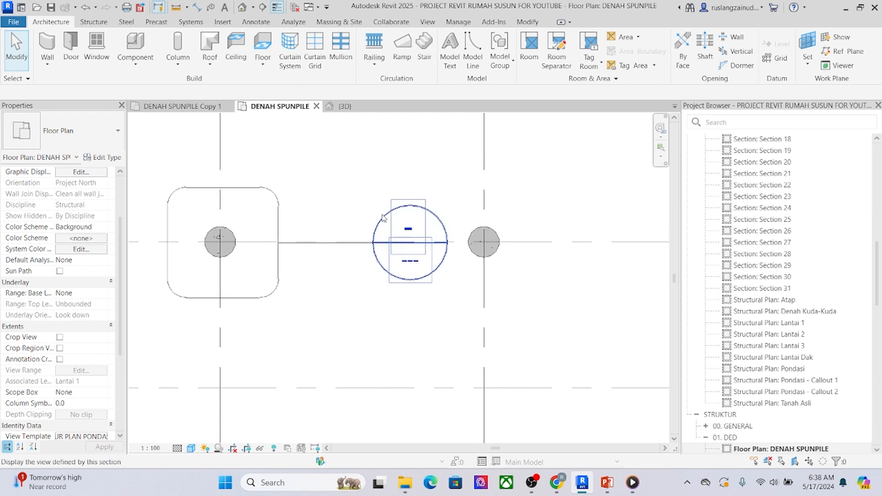
click(280, 218)
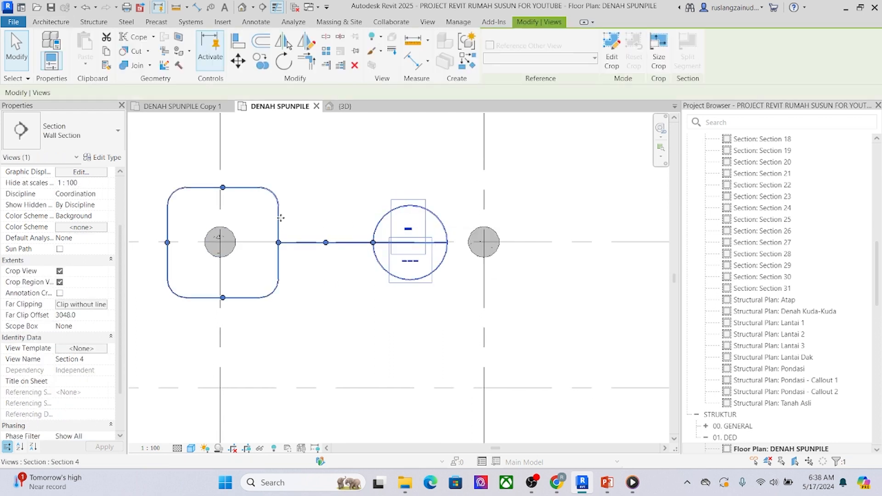
middle_drag(291, 226, 299, 234)
key(Escape)
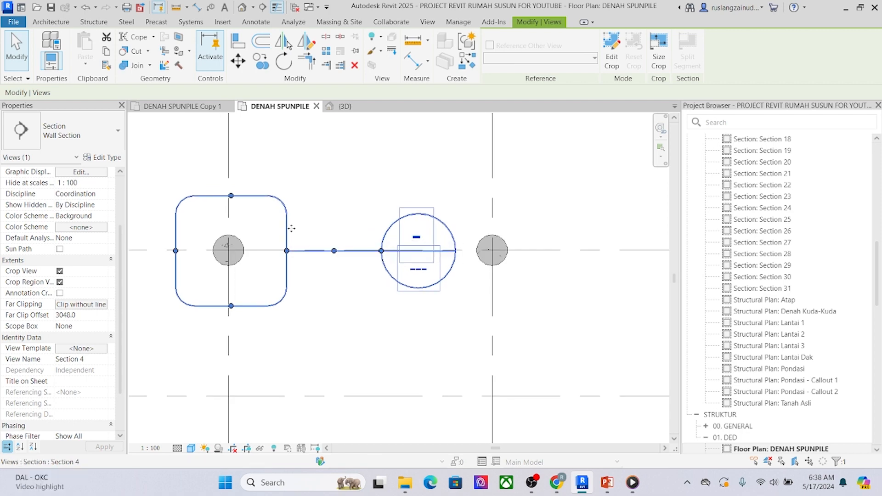
Step: Hide all annotation categories in the STRUKTUR PLAN PONDASI (DED) view template and apply the change to the plan
scroll(363, 270, down, 8)
middle_drag(366, 285, 313, 346)
scroll(288, 284, up, 3)
middle_drag(290, 282, 302, 283)
scroll(78, 330, down, 5)
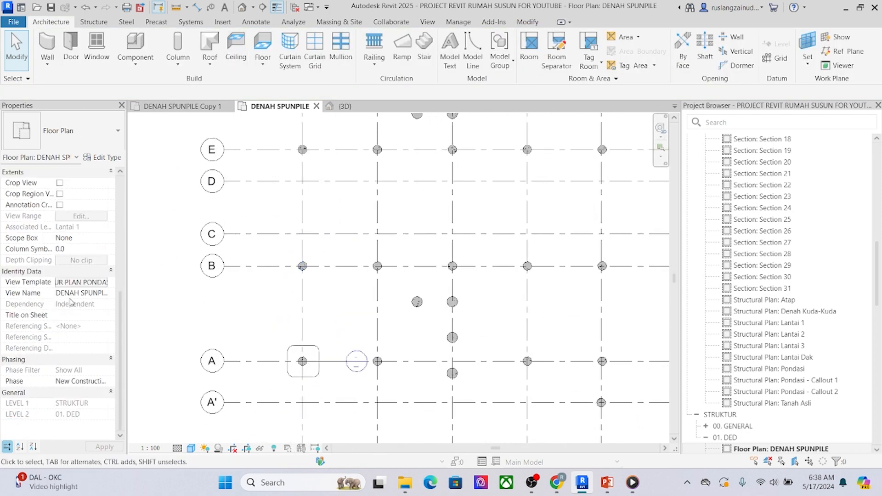
click(89, 285)
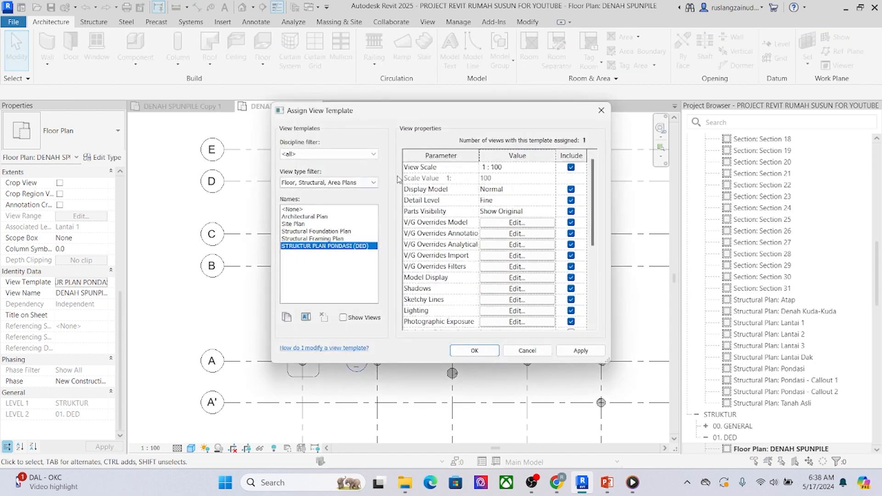
click(517, 235)
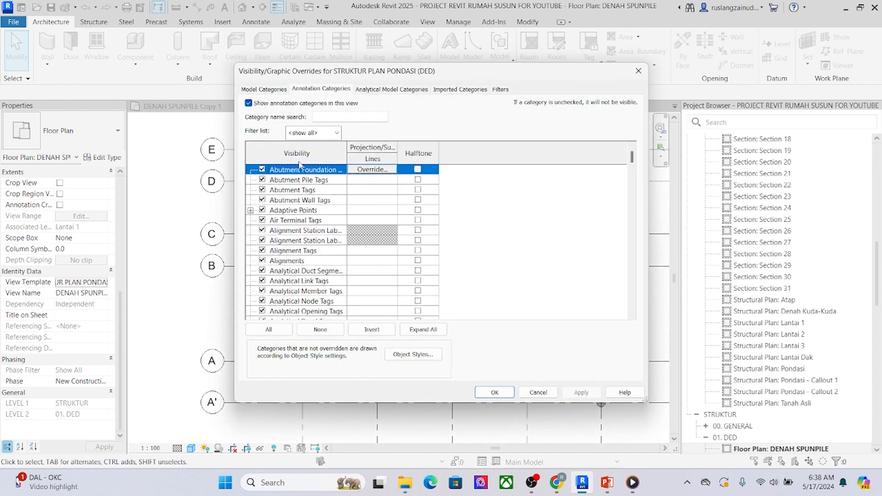
scroll(304, 257, down, 6)
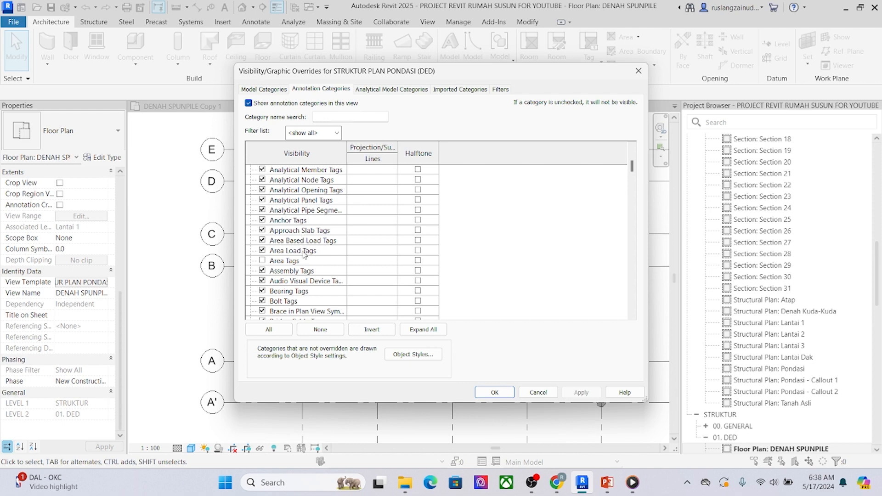
scroll(304, 266, down, 2)
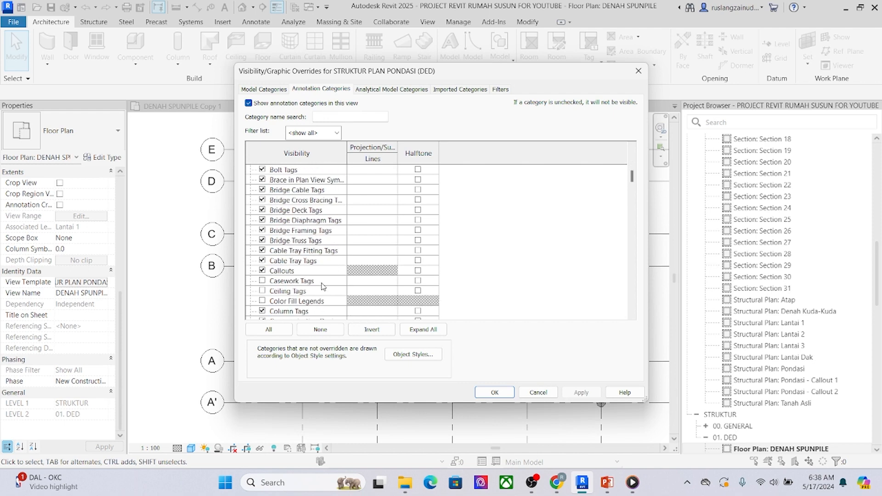
click(270, 331)
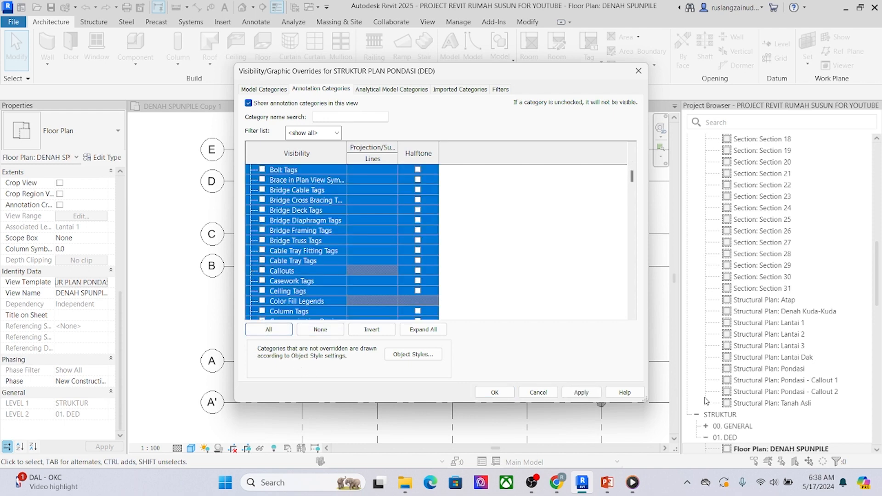
click(587, 396)
click(498, 394)
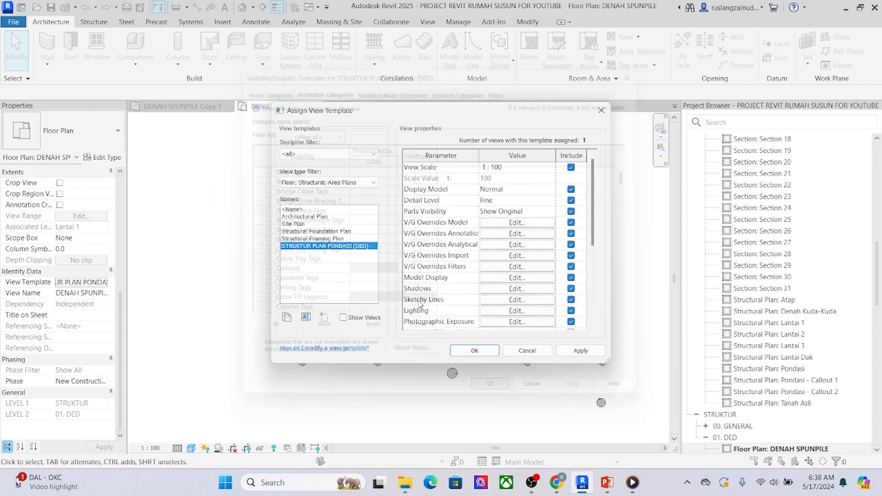
click(468, 352)
scroll(381, 237, down, 8)
middle_drag(404, 265, 327, 323)
scroll(335, 288, up, 3)
middle_drag(315, 278, 431, 266)
middle_drag(213, 214, 183, 207)
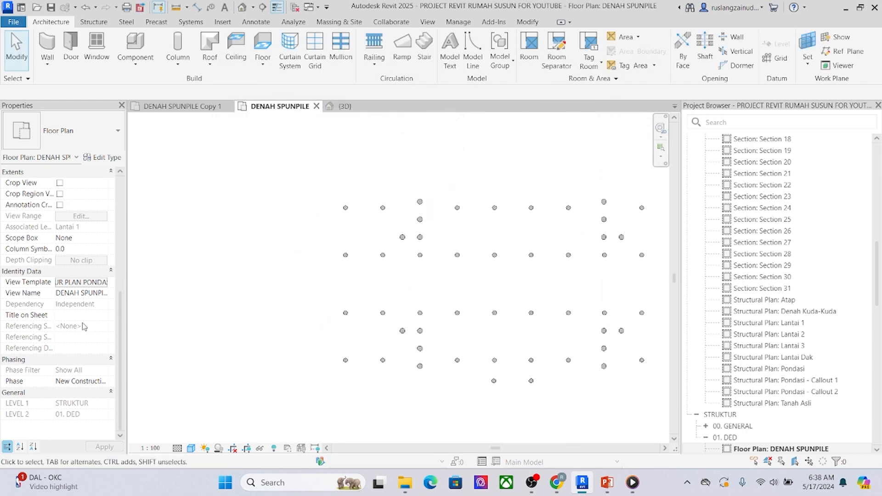
Step: Turn the Grids category back on in the view template's annotation visibility overrides and apply it to the plan
click(81, 283)
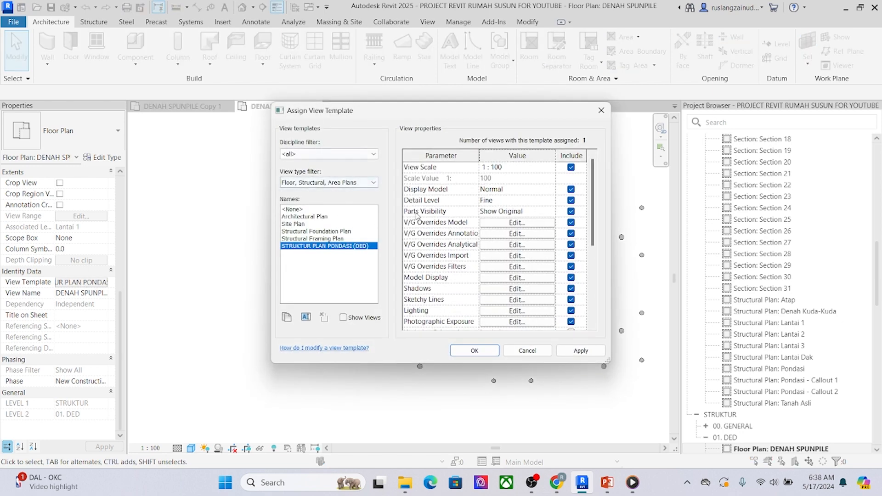
click(518, 235)
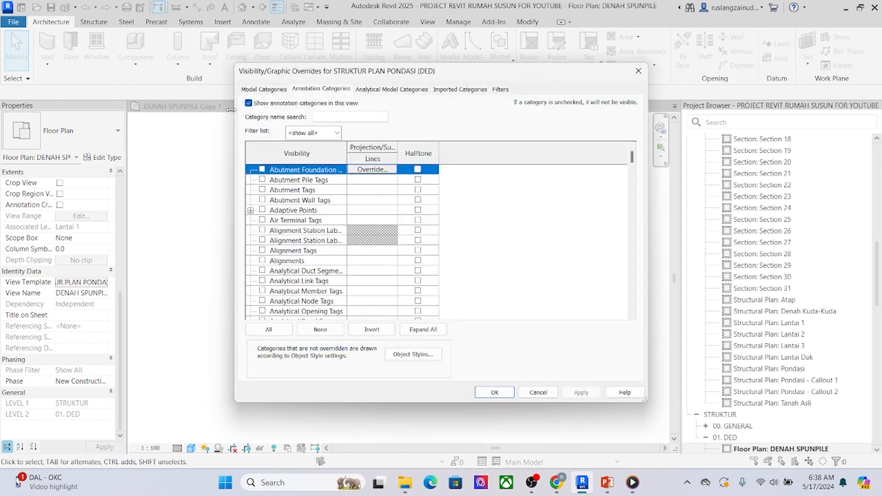
scroll(306, 184, down, 5)
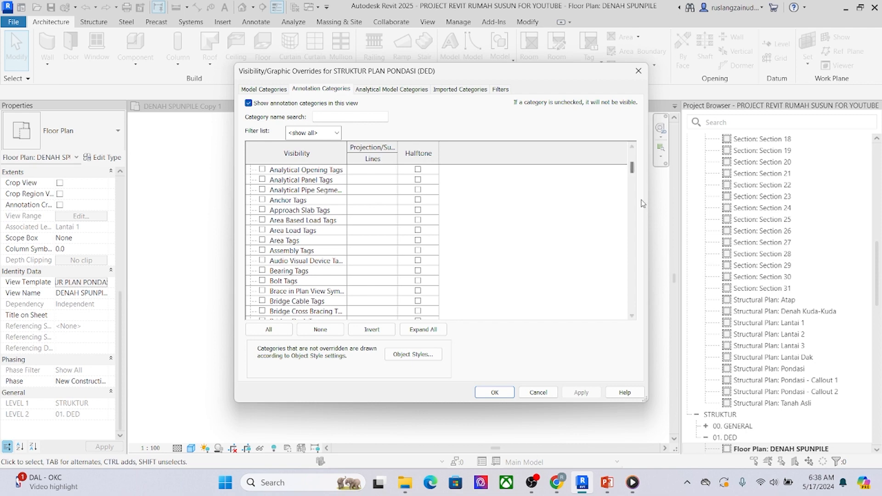
drag(632, 168, 625, 215)
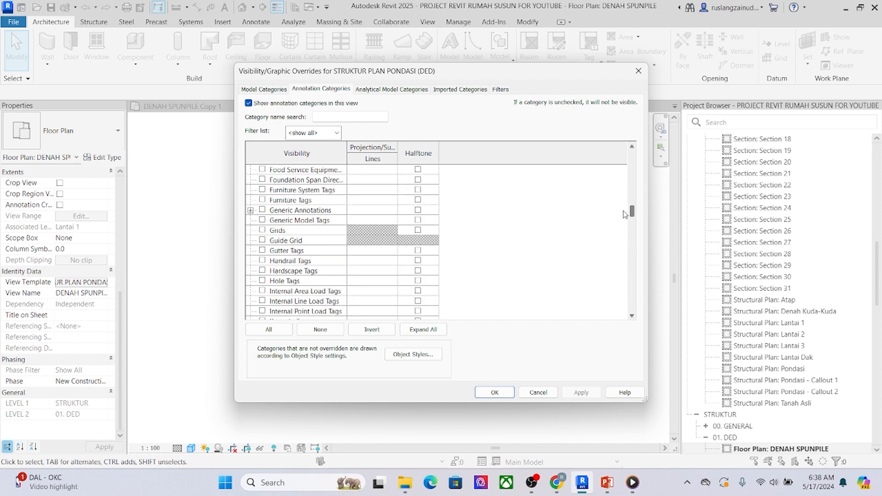
click(263, 231)
click(590, 394)
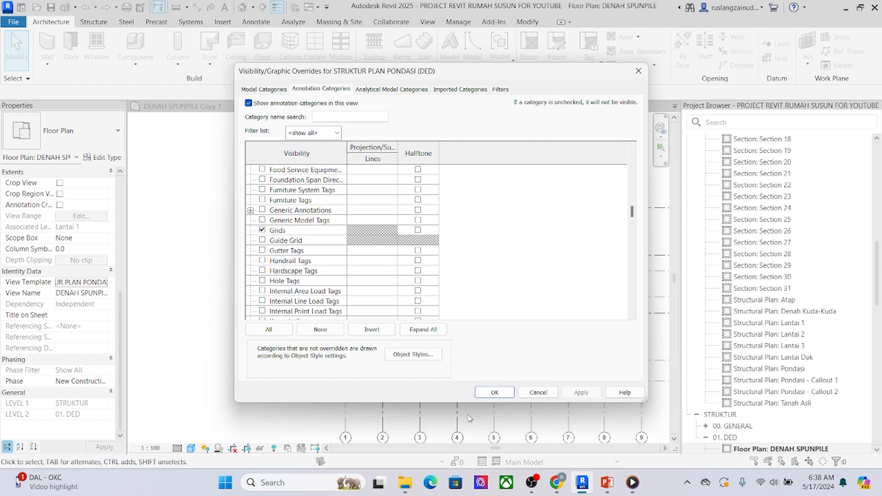
click(495, 393)
click(475, 351)
Step: Examine the spun pile plan to check that only piles and grid lines are displayed
scroll(281, 242, up, 5)
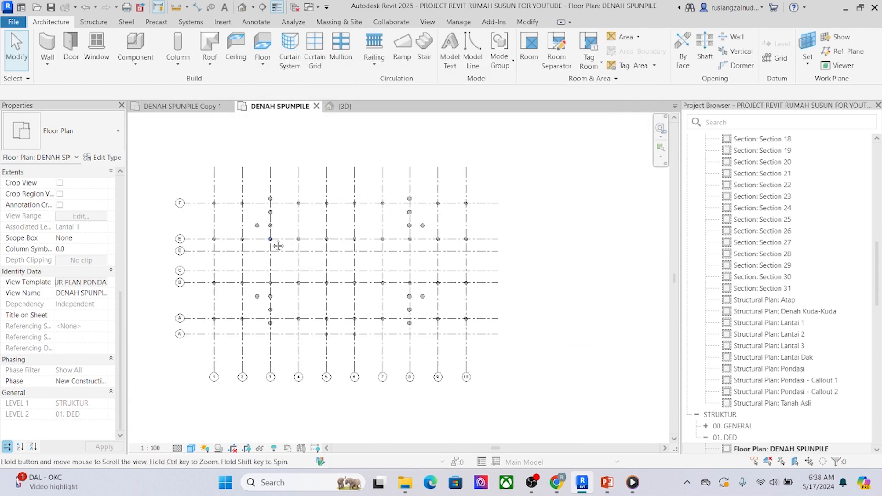
middle_drag(302, 283, 282, 257)
middle_drag(337, 248, 343, 285)
middle_drag(514, 235, 500, 283)
middle_drag(521, 277, 492, 226)
middle_drag(416, 270, 443, 260)
mouse_move(397, 286)
middle_down()
mouse_move(382, 272)
mouse_move(389, 288)
middle_up()
middle_drag(259, 274, 310, 276)
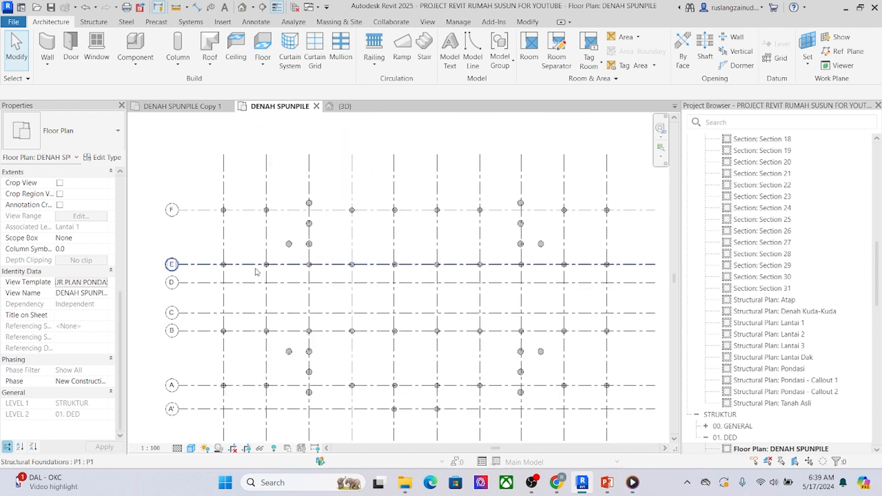
scroll(815, 209, up, 7)
scroll(814, 209, up, 6)
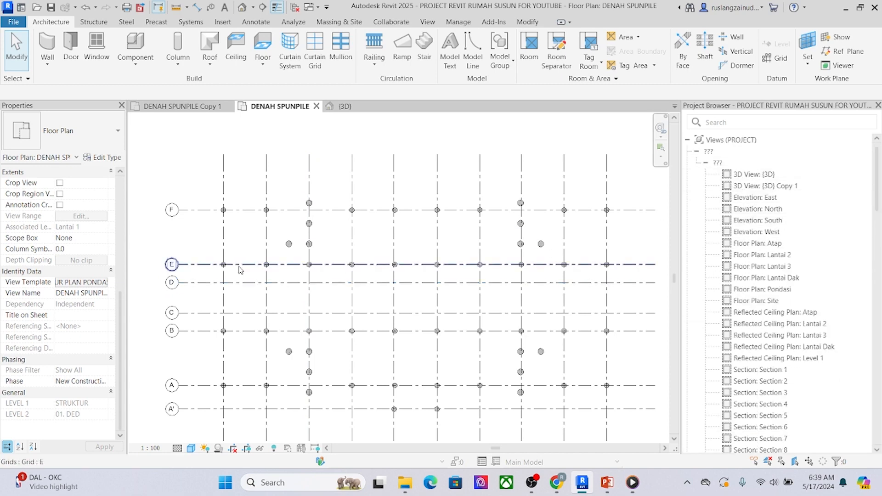
middle_drag(183, 188, 184, 213)
click(198, 7)
scroll(219, 168, up, 1)
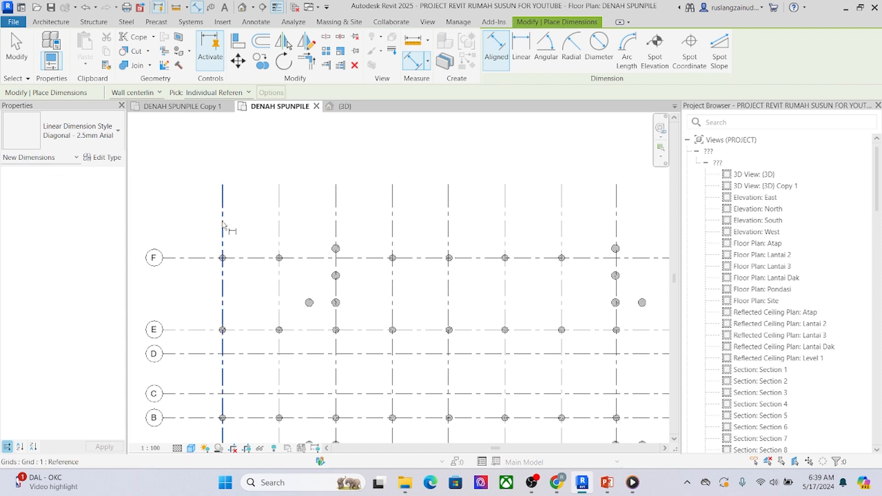
click(222, 228)
click(279, 224)
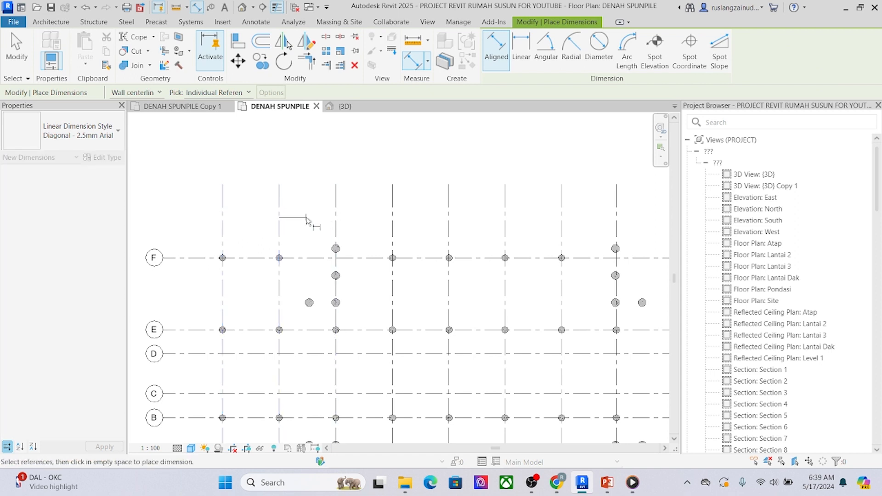
key(Escape)
key(Escape)
middle_drag(207, 197, 217, 207)
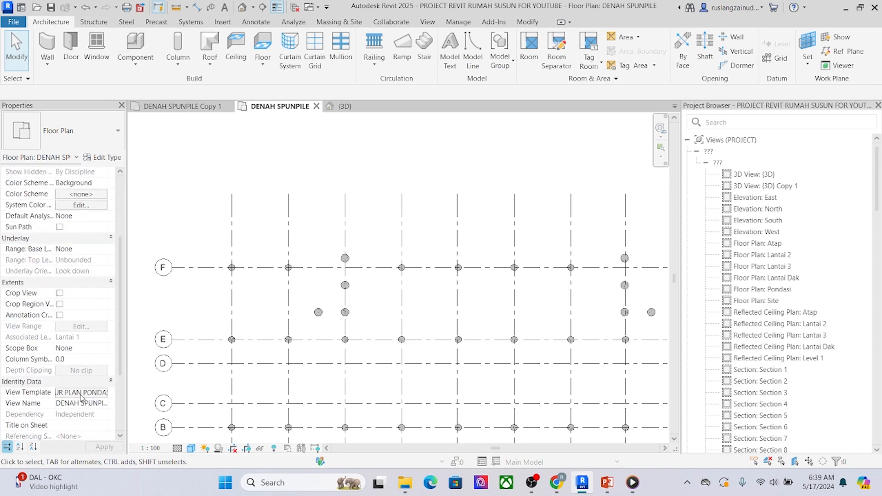
Step: Turn the Dimensions category back on in the view template's annotation visibility overrides and apply it to the plan
click(81, 394)
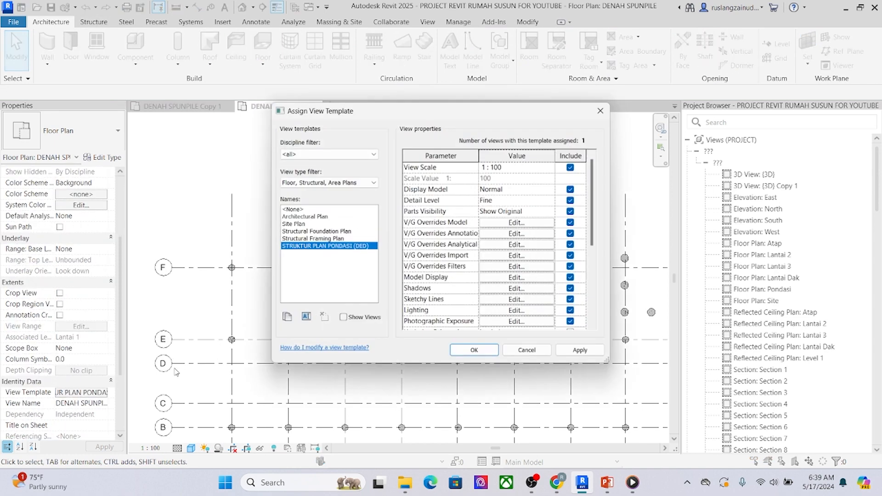
click(518, 234)
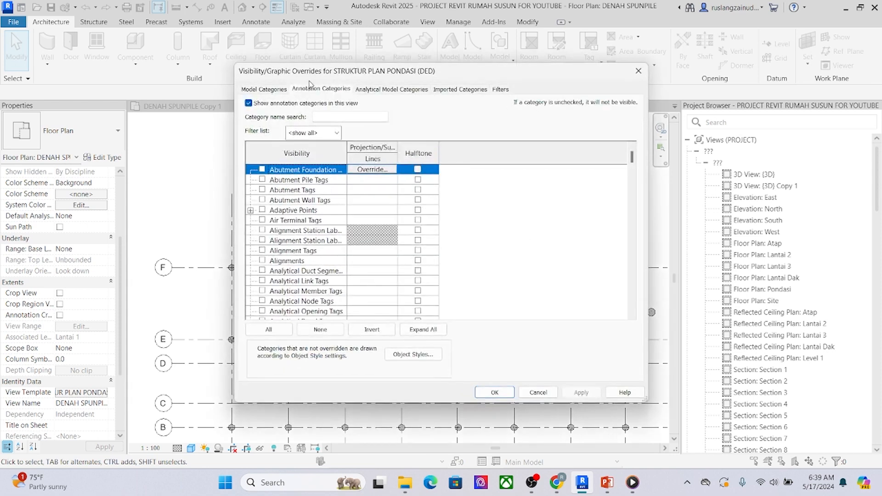
scroll(299, 251, down, 8)
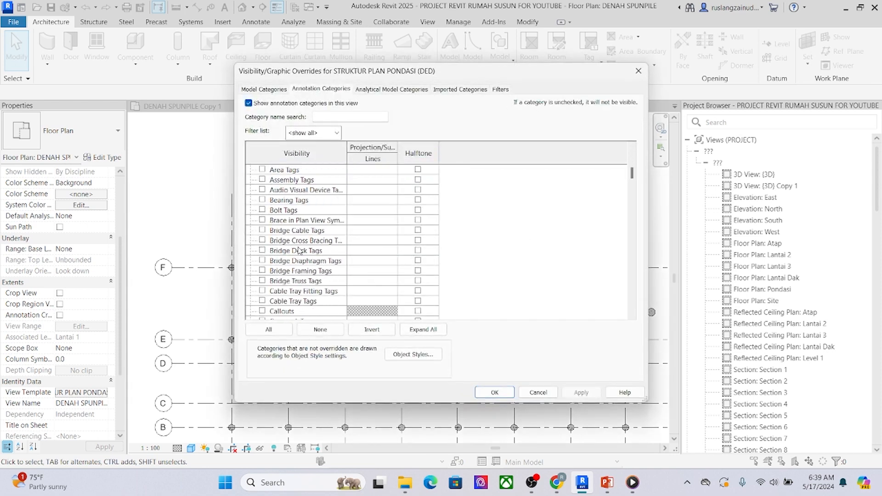
scroll(298, 251, down, 11)
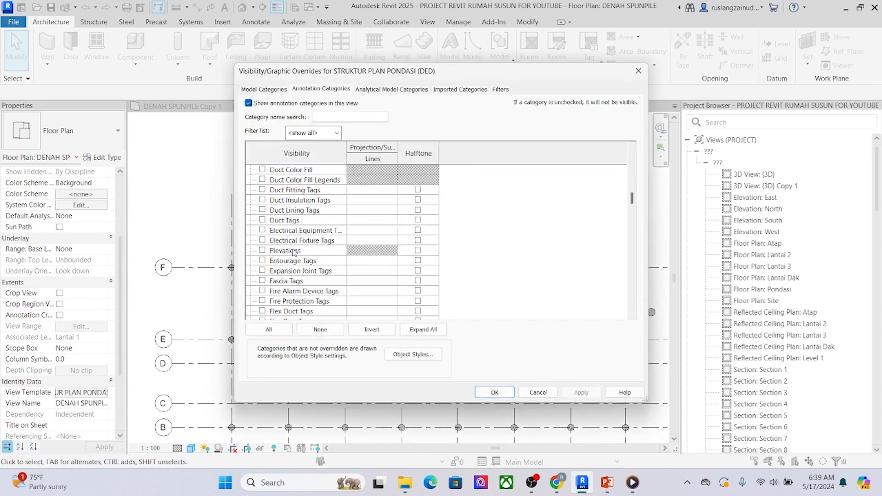
scroll(294, 251, up, 10)
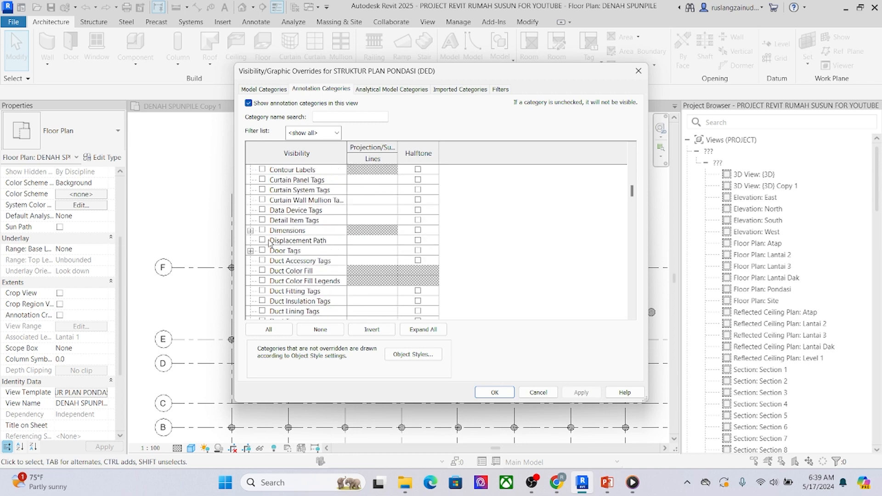
click(263, 231)
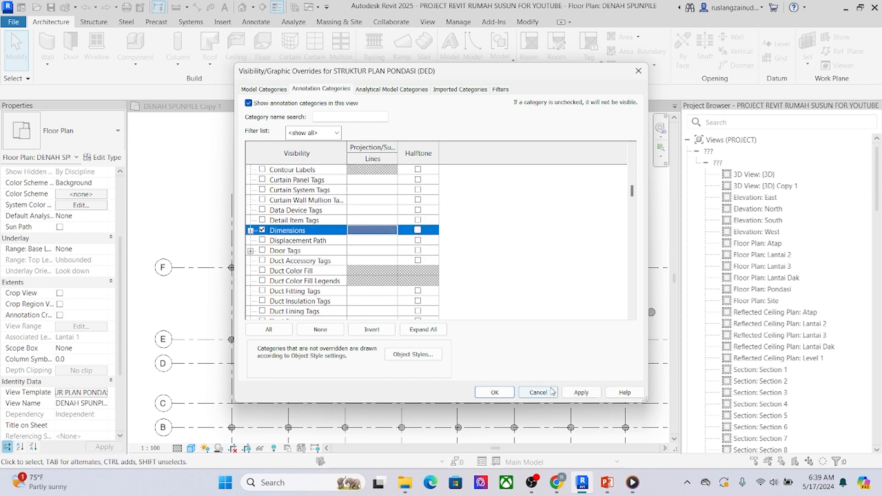
click(581, 392)
click(495, 393)
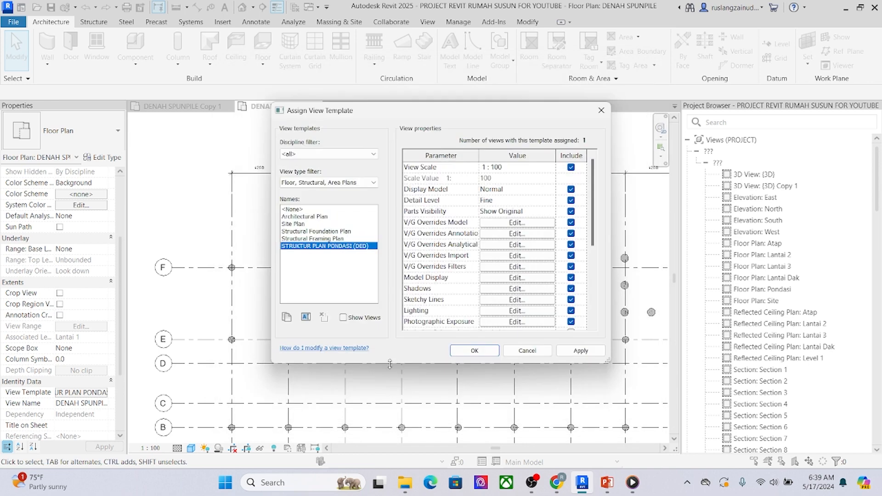
click(495, 352)
Step: Move the horizontal chain of grid spacing dimensions down so it crosses the grid lines above grid F
scroll(335, 242, down, 3)
middle_drag(337, 242, 295, 230)
scroll(406, 203, up, 3)
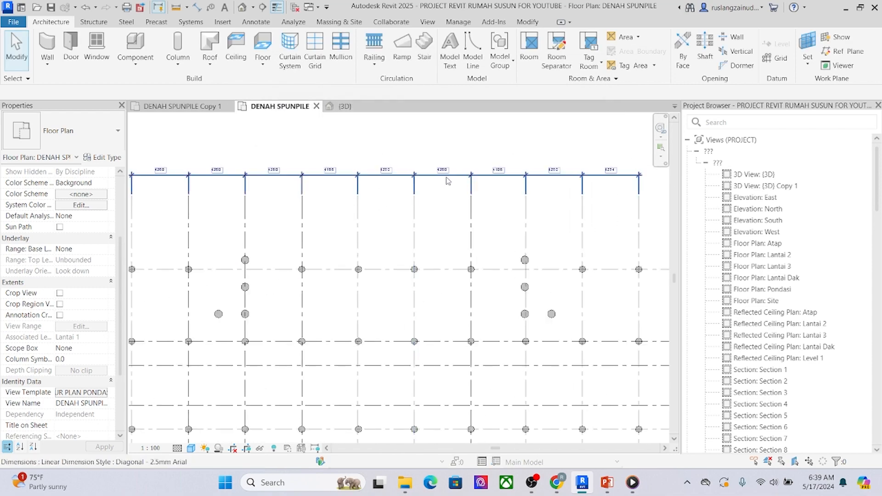
click(441, 176)
scroll(442, 175, up, 2)
drag(455, 171, 454, 233)
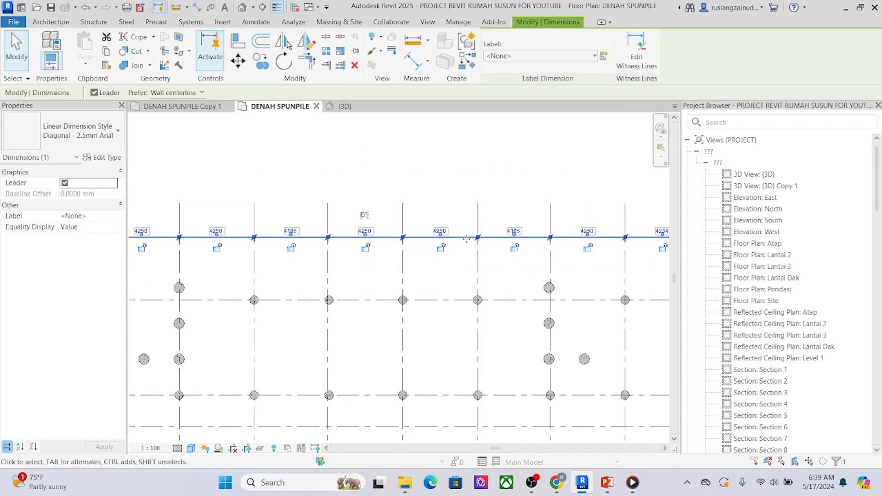
click(451, 265)
Step: Add an overall aligned dimension from grid 1 to grid 10 above the horizontal spacing chain
scroll(451, 265, down, 3)
click(197, 8)
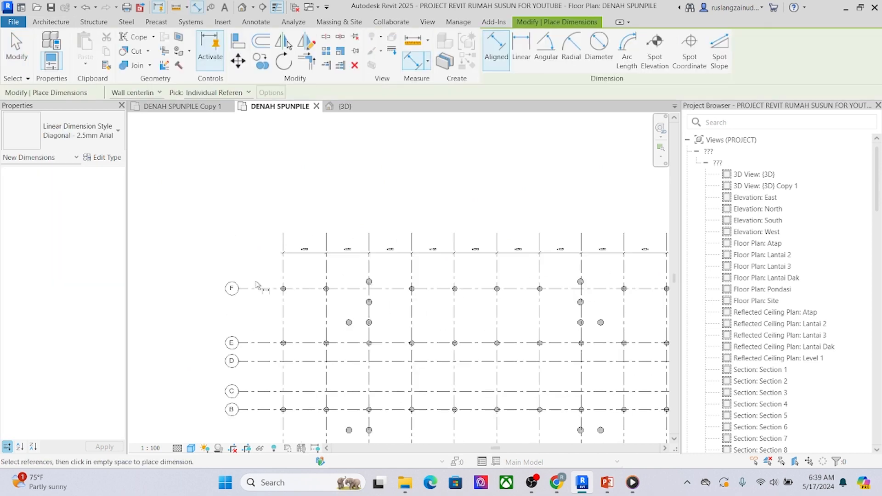
scroll(448, 272, up, 3)
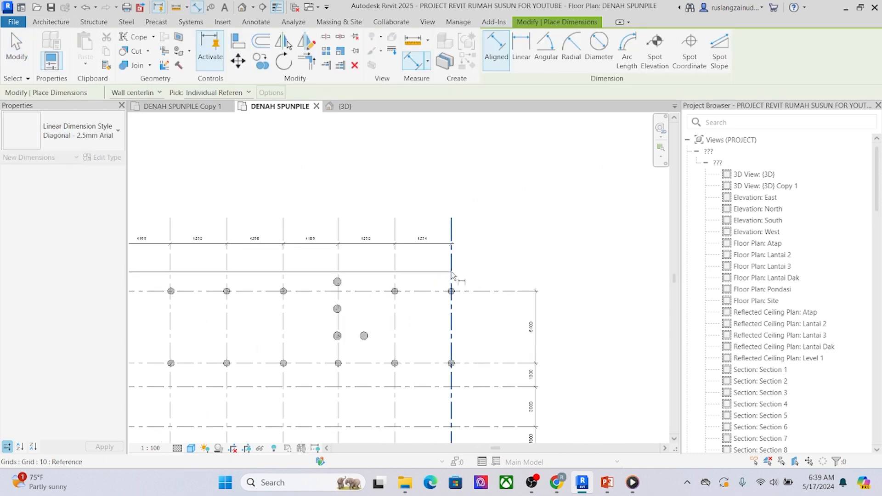
scroll(492, 230, up, 2)
key(Escape)
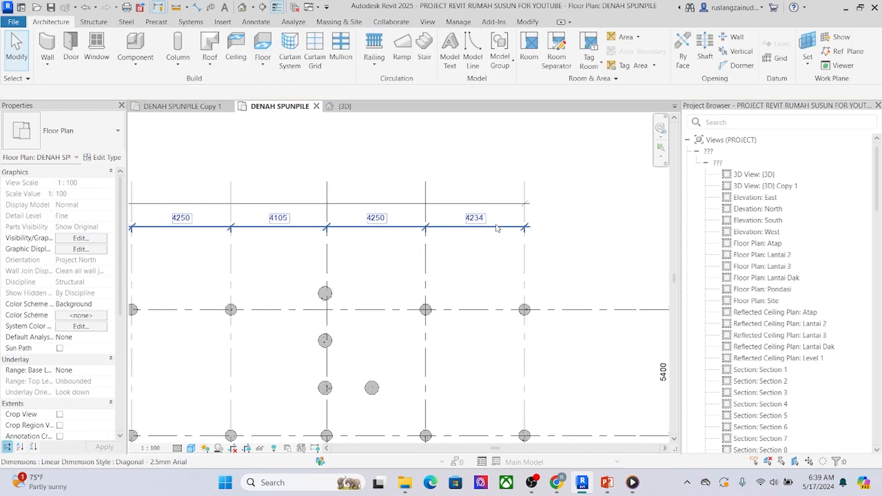
Step: Move the horizontal spacing chain further down to widen its gap from the overall grid 1 to 10 dimension
scroll(496, 225, up, 2)
click(501, 228)
drag(502, 228, 504, 263)
click(553, 297)
Step: Move the vertical chain of grid spacing dimensions inward, closer to grid 10, so it crosses the lettered grid lines
scroll(554, 296, down, 5)
middle_drag(554, 297, 413, 171)
scroll(460, 212, up, 2)
click(514, 227)
scroll(514, 227, up, 1)
drag(514, 227, 431, 217)
click(452, 238)
Step: Add an overall aligned dimension from grid F to grid A' outside the vertical spacing chain
scroll(453, 238, down, 2)
click(197, 8)
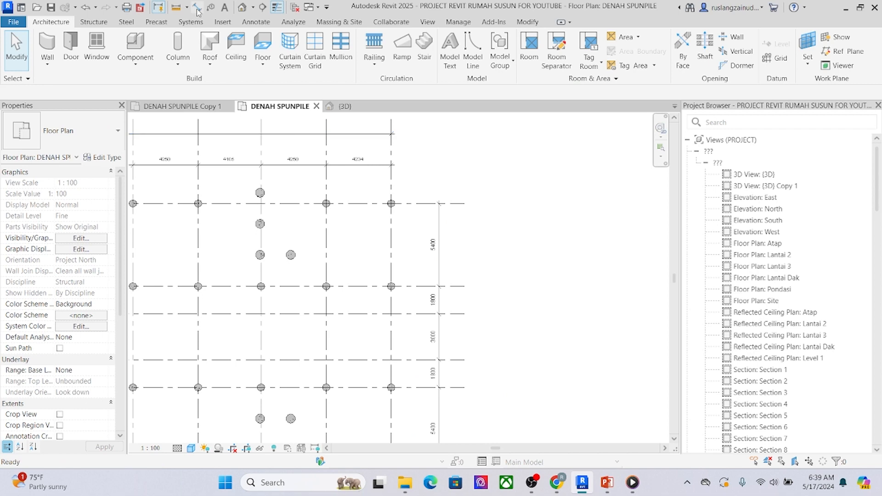
click(450, 204)
scroll(445, 310, down, 2)
scroll(446, 314, up, 3)
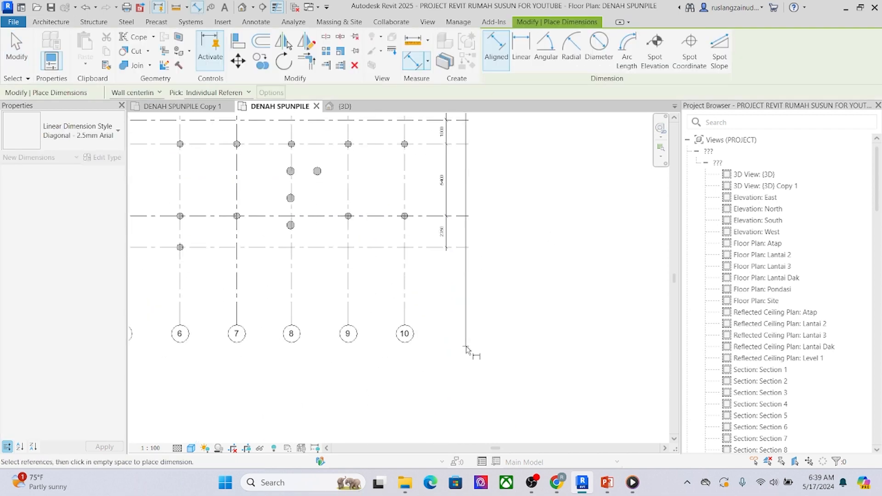
middle_drag(474, 289, 489, 356)
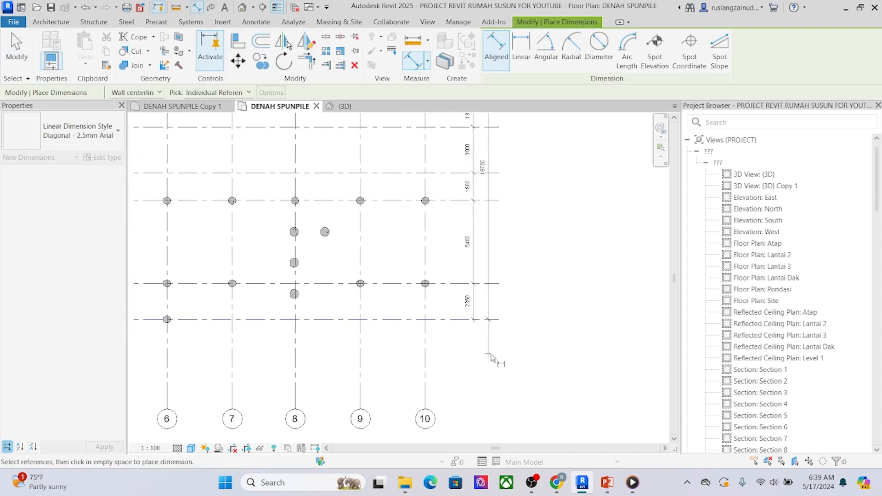
click(489, 356)
middle_drag(474, 320, 472, 422)
key(Escape)
key(Escape)
Step: Move the overall grid F to A' dimension further outward to widen its gap from the vertical spacing chain
scroll(466, 188, up, 2)
drag(475, 176, 462, 205)
click(501, 222)
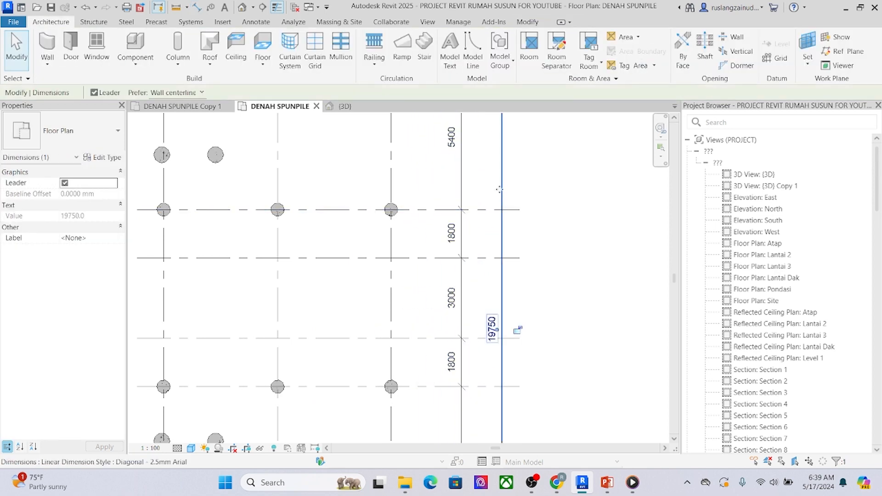
click(544, 217)
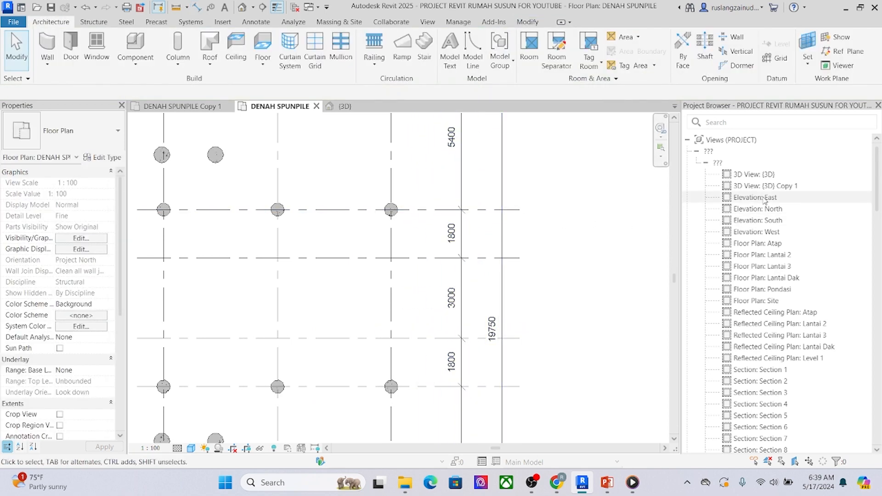
Step: Collapse the ungrouped ??? views and select the DENAH SPUNPILE Copy 1 floor plan under 01. DED
double_click(717, 163)
click(760, 220)
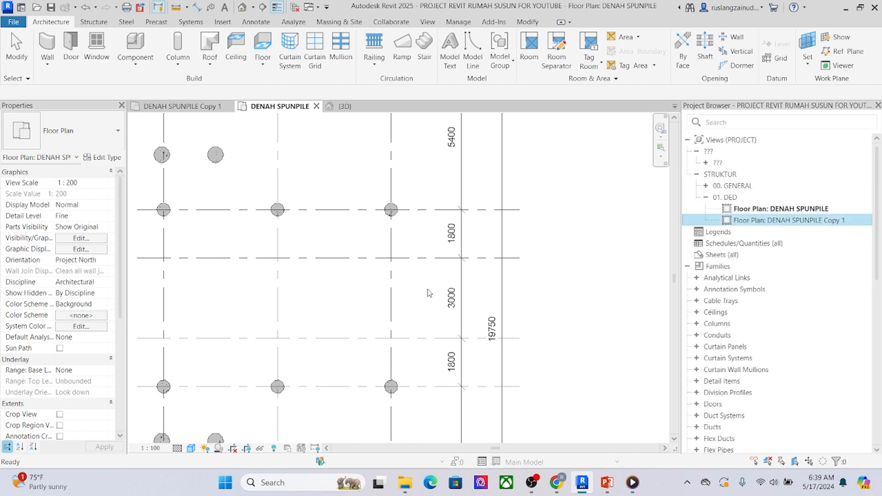
click(615, 257)
click(776, 211)
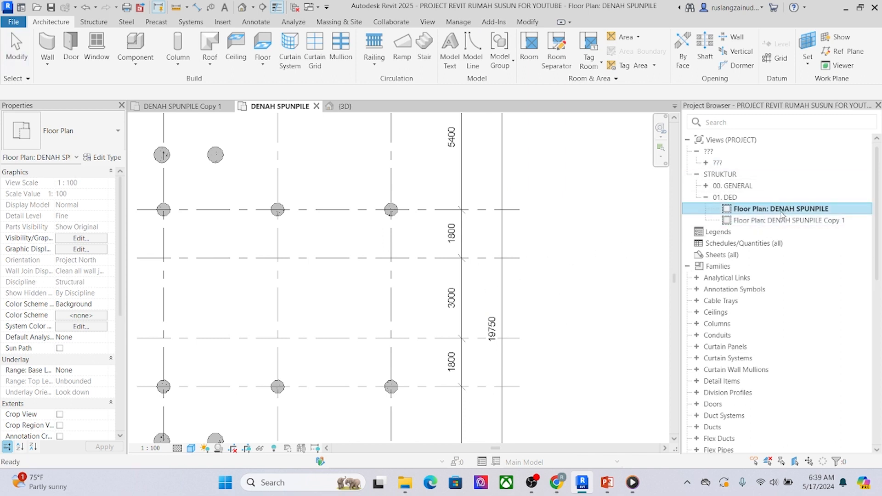
click(797, 221)
right_click(798, 221)
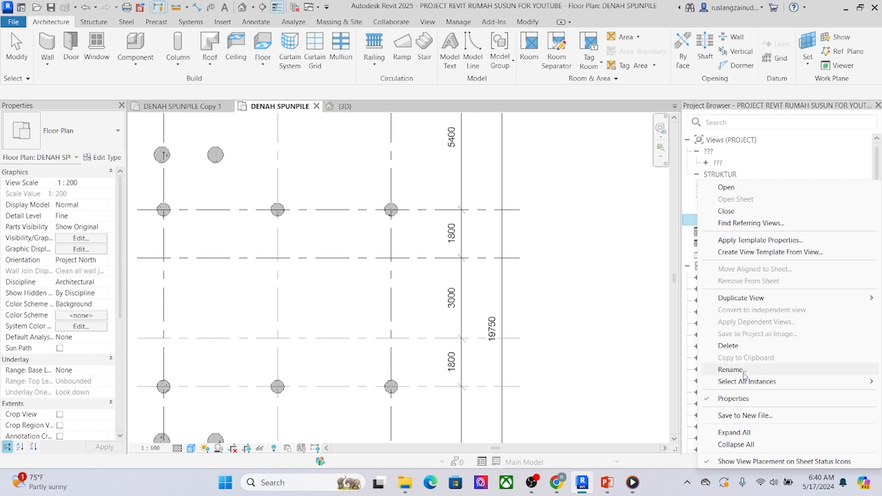
click(743, 371)
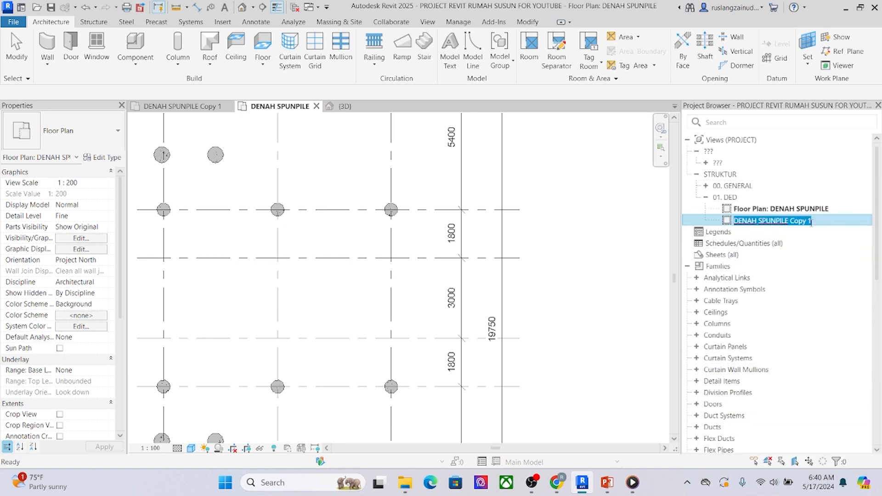
drag(819, 222, 793, 226)
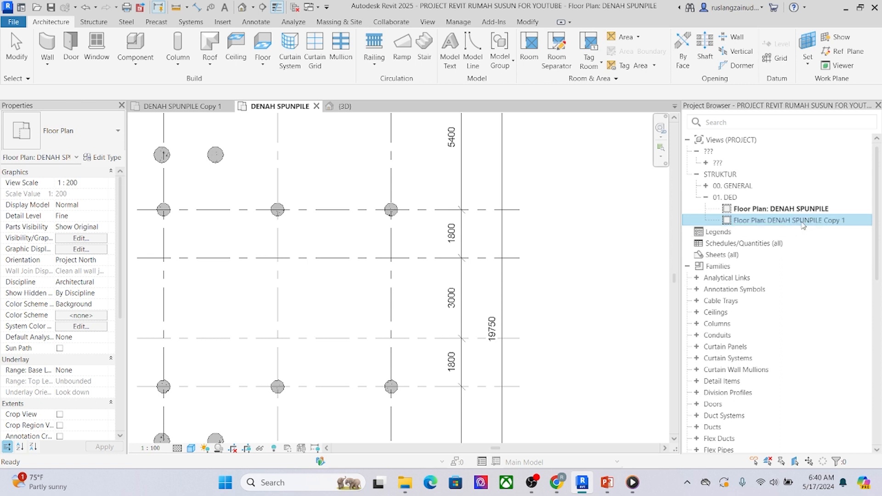
right_click(828, 228)
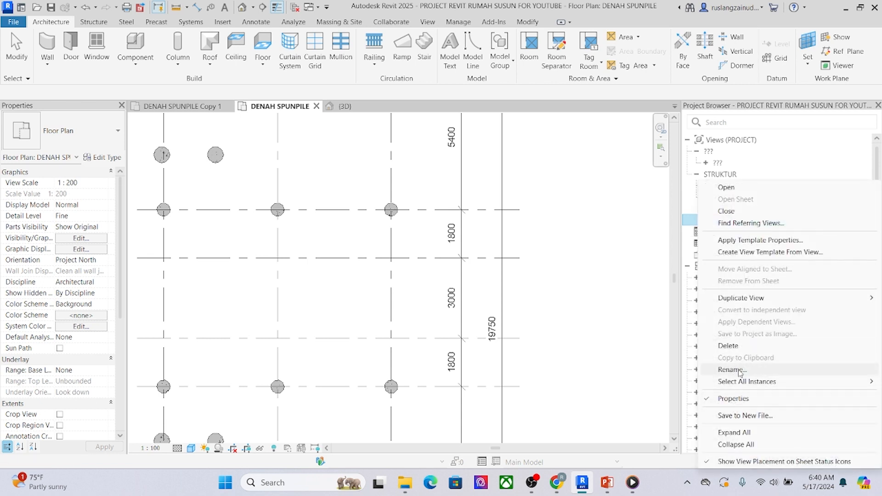
click(735, 370)
drag(790, 223, 761, 232)
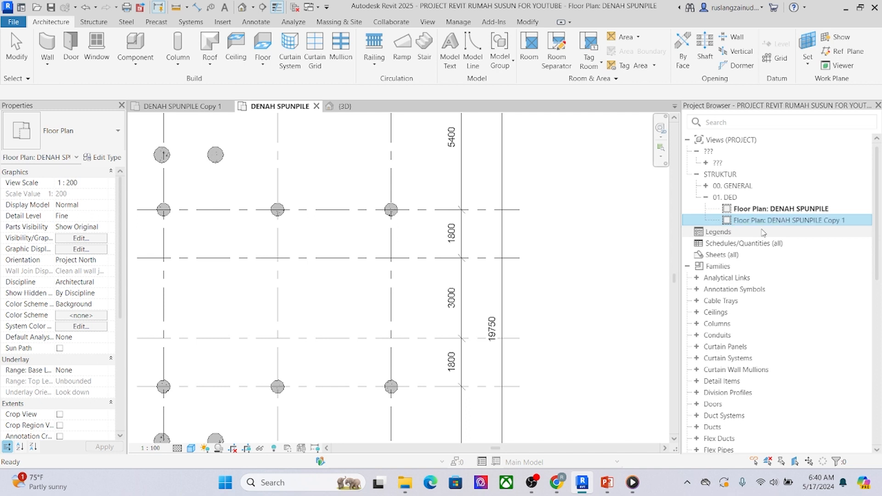
key(l)
key(c)
key(a)
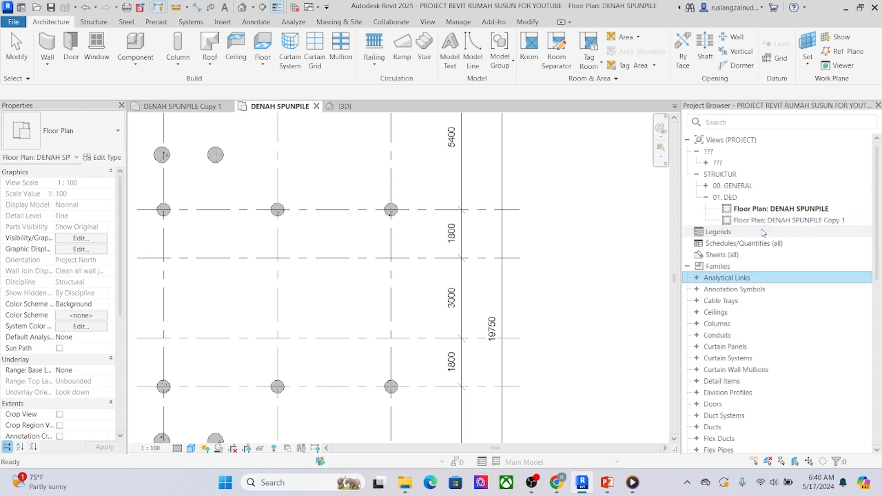
key(p)
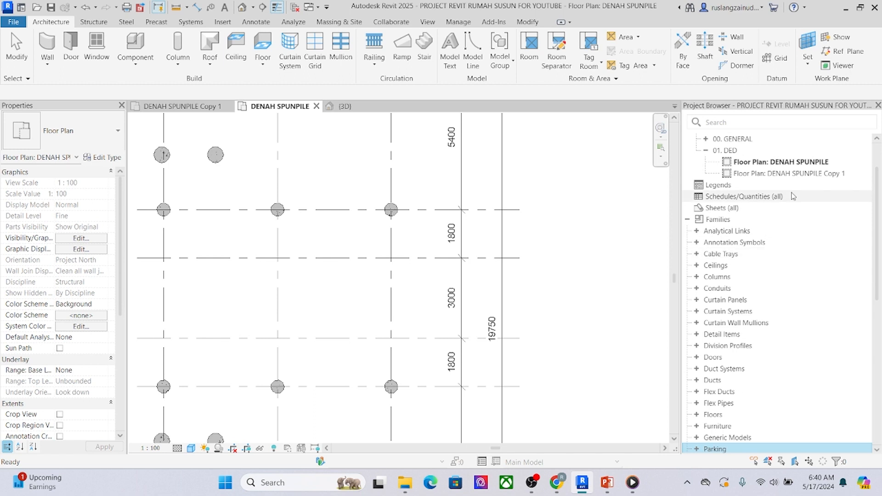
Step: Rename the DENAH SPUNPILE Copy 1 floor plan as DENAH PILECAP
right_click(805, 173)
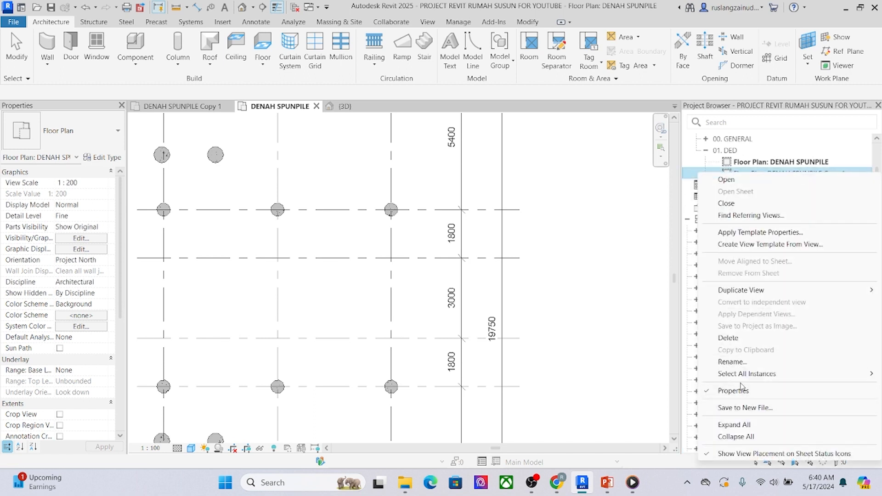
click(735, 361)
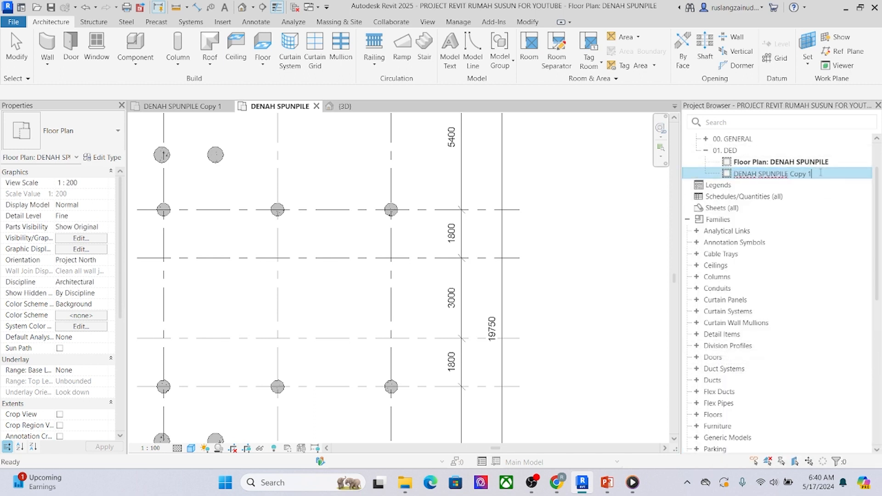
drag(778, 179, 762, 177)
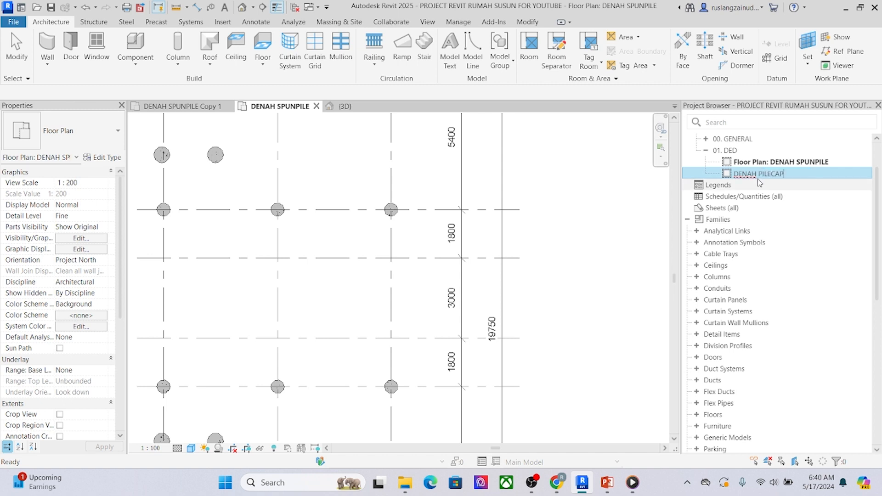
text(PILECAP)
key(Return)
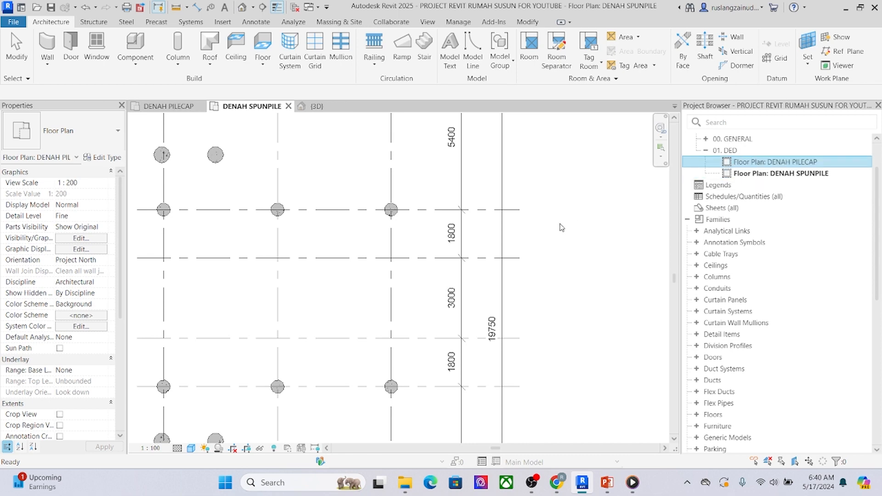
Step: Examine the spun piles, grids and dimensions across the DENAH SPUNPILE plan
click(567, 225)
scroll(536, 189, down, 5)
scroll(602, 259, down, 3)
middle_drag(534, 363, 529, 403)
scroll(605, 315, up, 2)
middle_drag(424, 311, 405, 281)
middle_drag(291, 304, 319, 292)
middle_drag(241, 309, 250, 319)
scroll(65, 382, down, 3)
middle_drag(248, 352, 216, 365)
scroll(310, 240, up, 5)
click(390, 213)
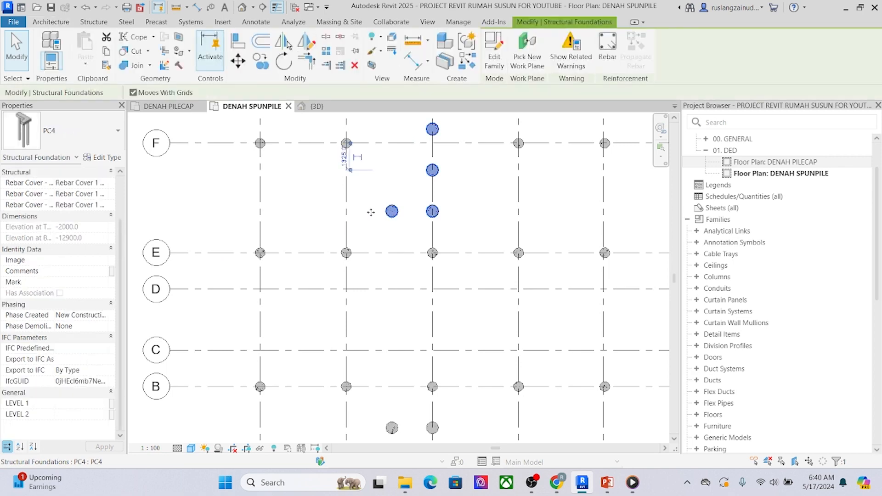
middle_drag(244, 279, 248, 286)
click(221, 185)
middle_drag(223, 185, 241, 206)
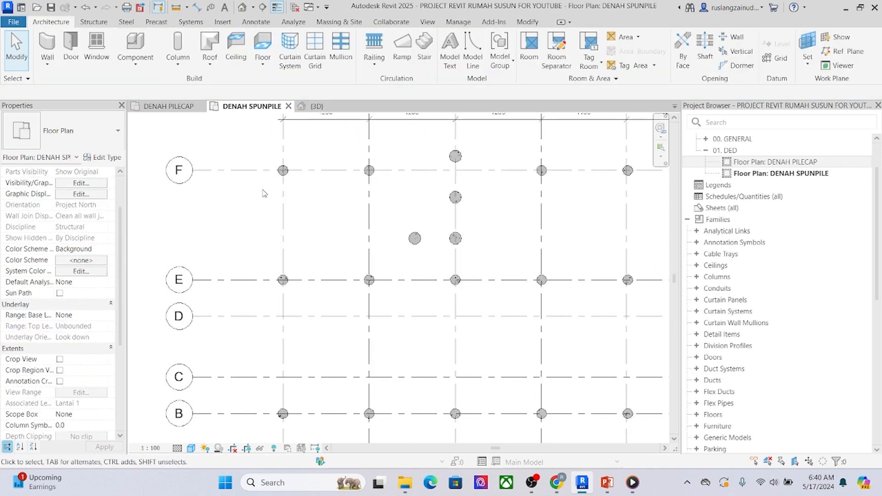
Step: Remove the view template from the DENAH SPUNPILE plan by setting it to <None>
scroll(39, 338, down, 5)
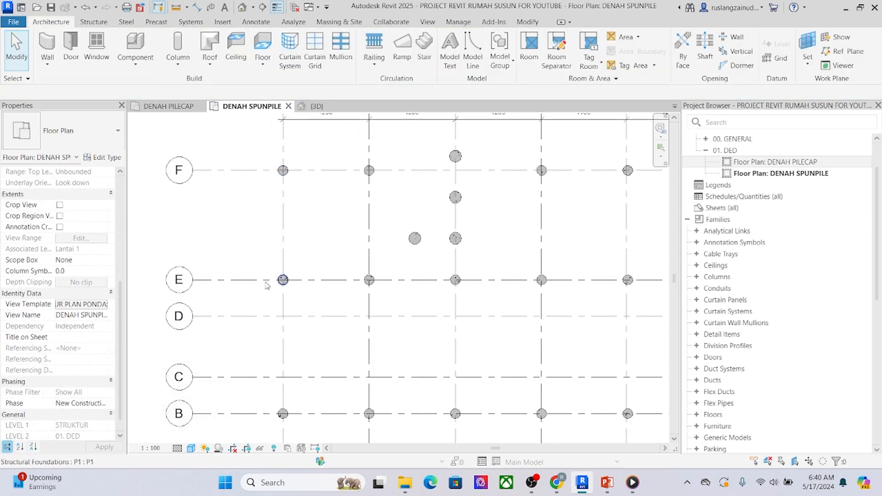
scroll(335, 268, down, 1)
mouse_move(335, 268)
middle_down()
mouse_move(331, 299)
mouse_move(334, 260)
middle_up()
scroll(32, 414, down, 2)
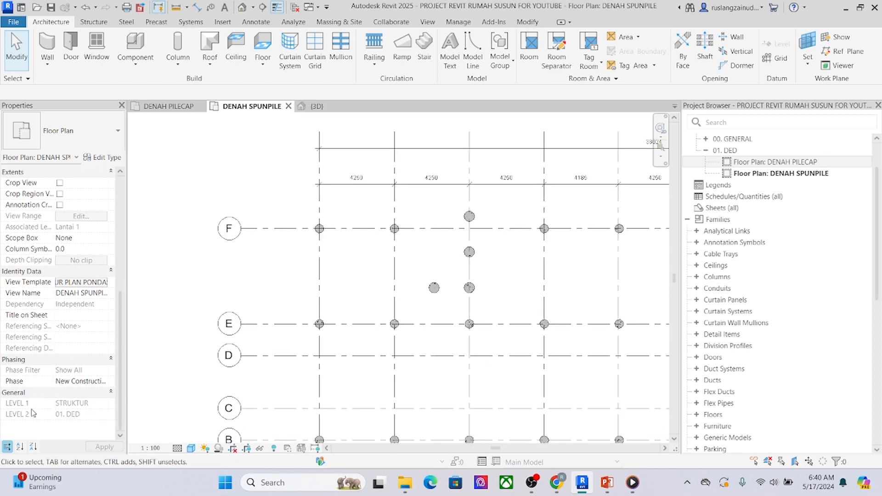
click(86, 283)
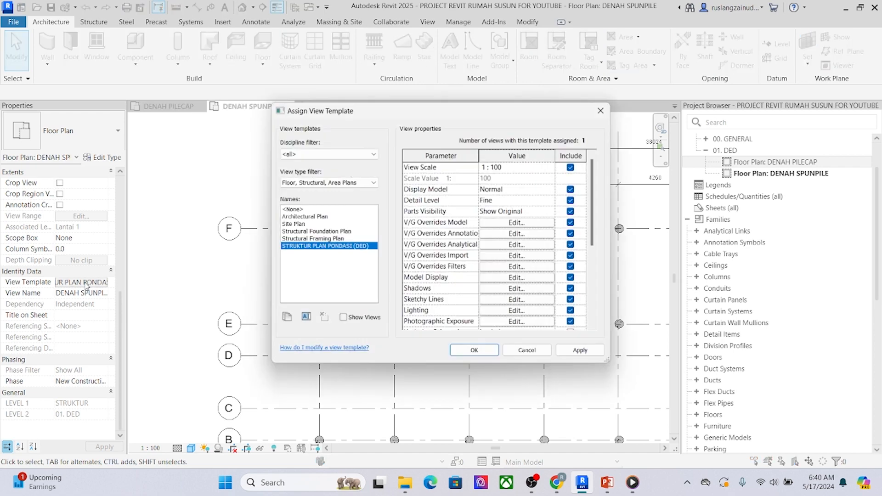
click(293, 210)
click(465, 353)
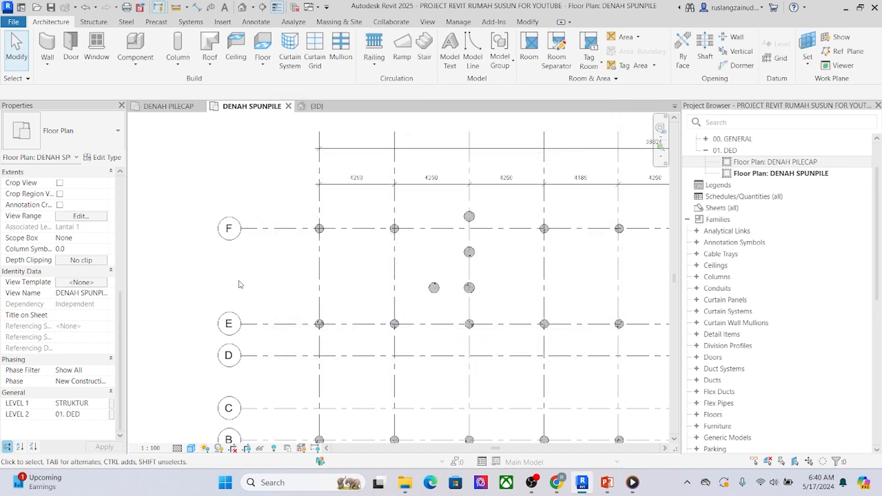
middle_drag(239, 281, 263, 274)
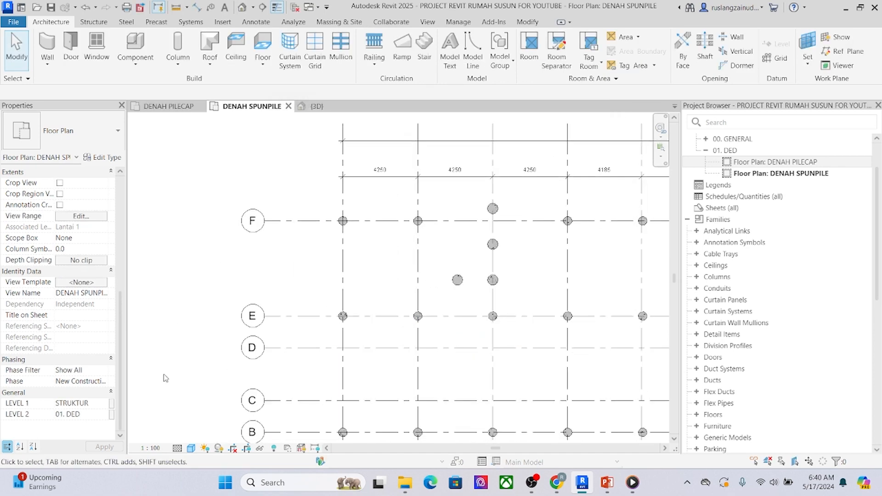
Step: Assign the STRUKTUR PLAN PONDASI (DED) view template to the DENAH SPUNPILE plan again
click(85, 283)
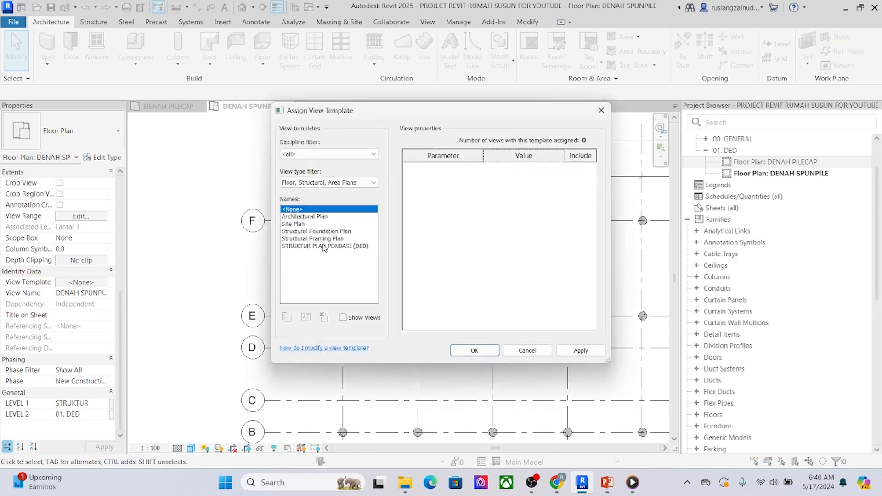
click(324, 247)
click(475, 351)
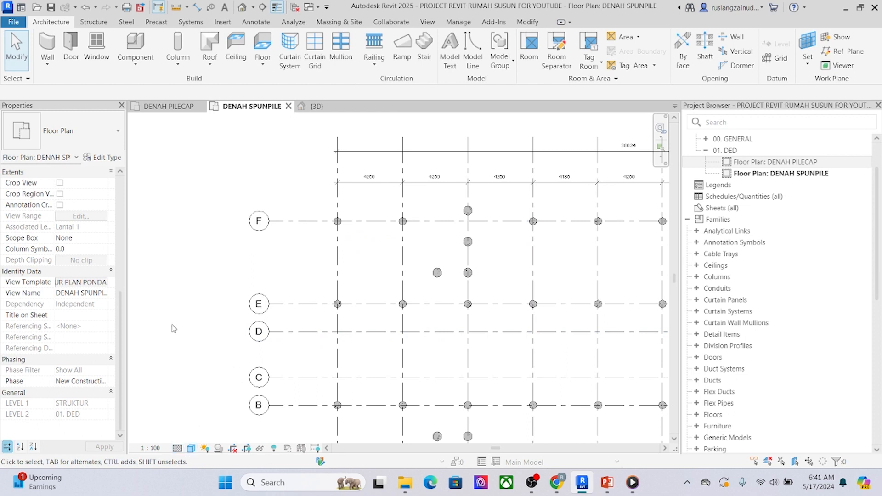
Step: Try to set the plan's visual style to Hidden Line and check its assigned view template
click(192, 450)
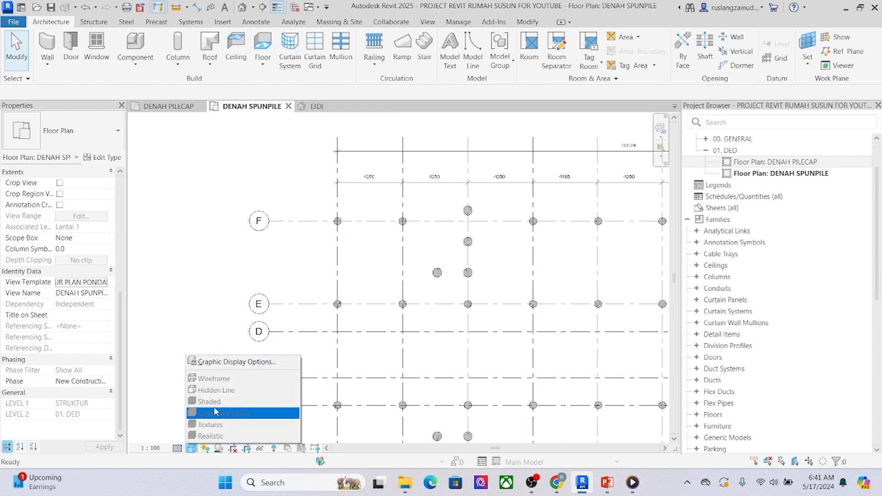
click(218, 390)
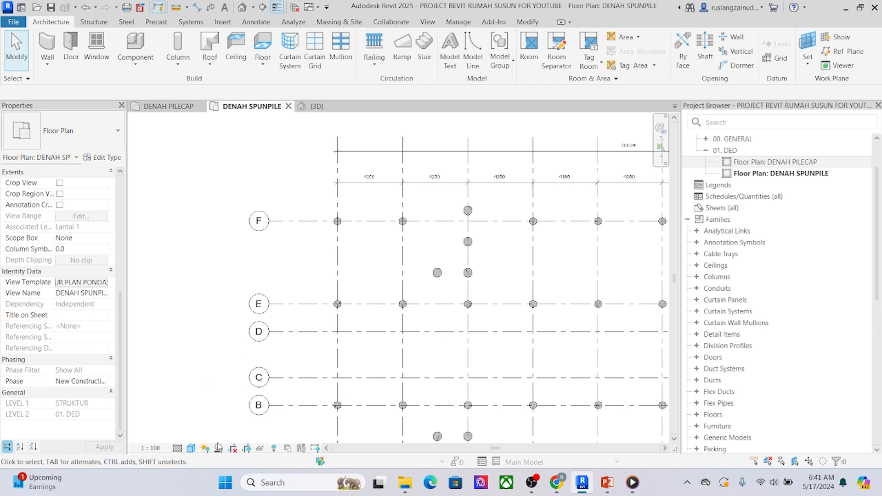
click(192, 449)
click(98, 285)
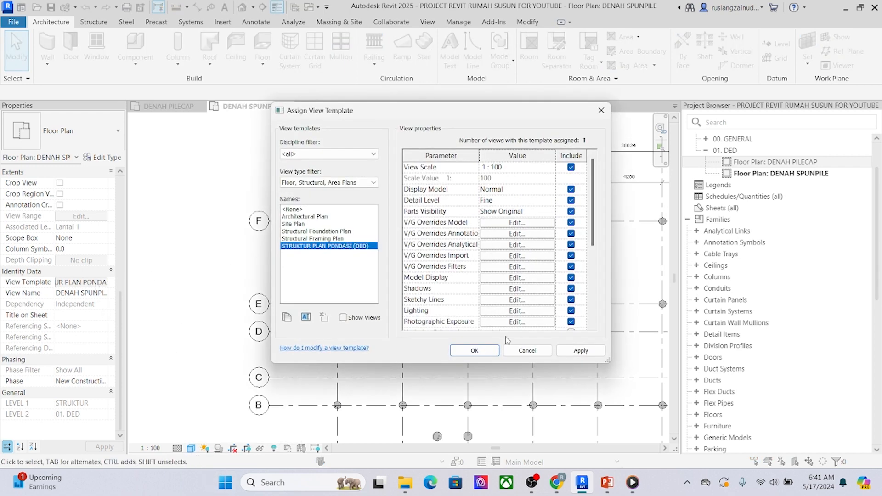
click(471, 352)
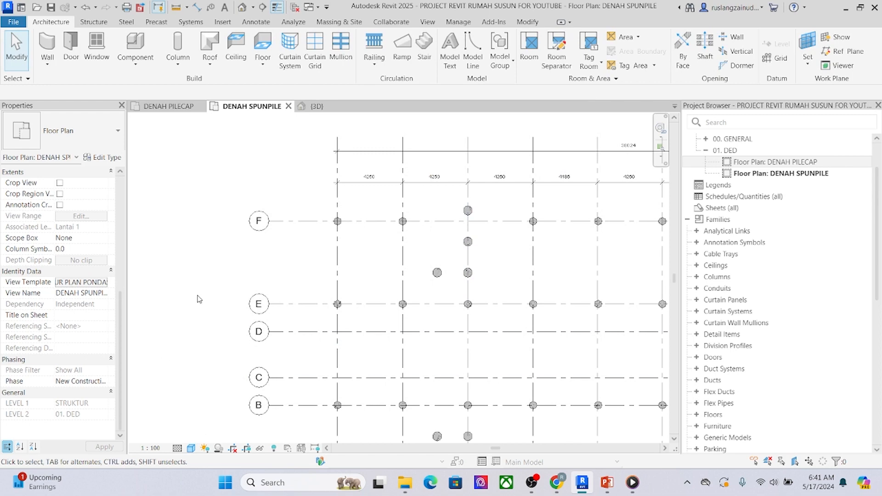
Step: Set the DENAH SPUNPILE plan's view template to <None> and open its visual style choices
click(59, 285)
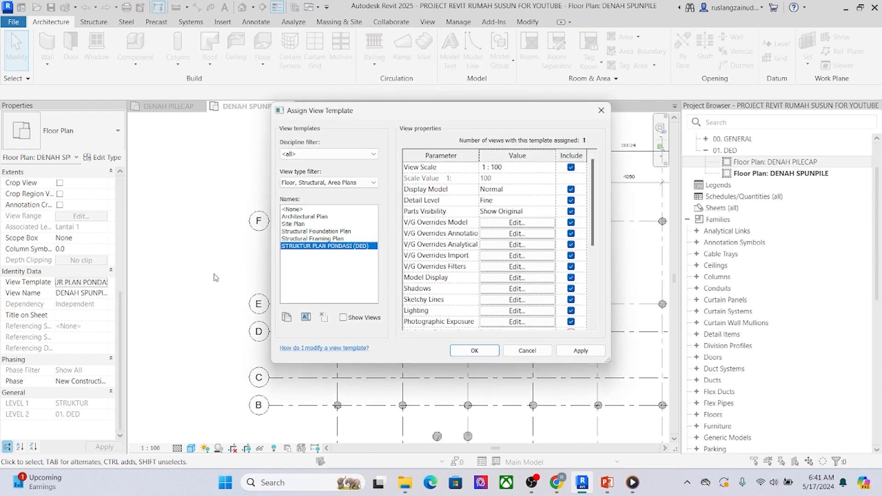
click(303, 216)
click(300, 210)
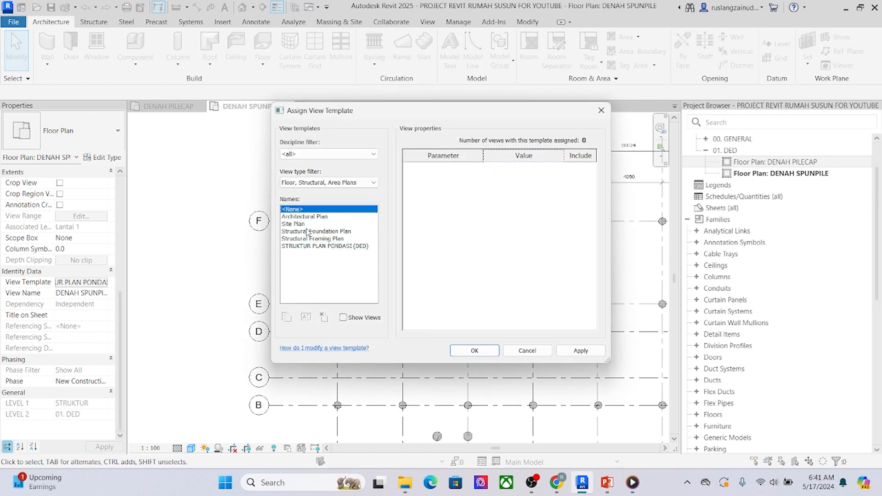
click(478, 352)
click(191, 448)
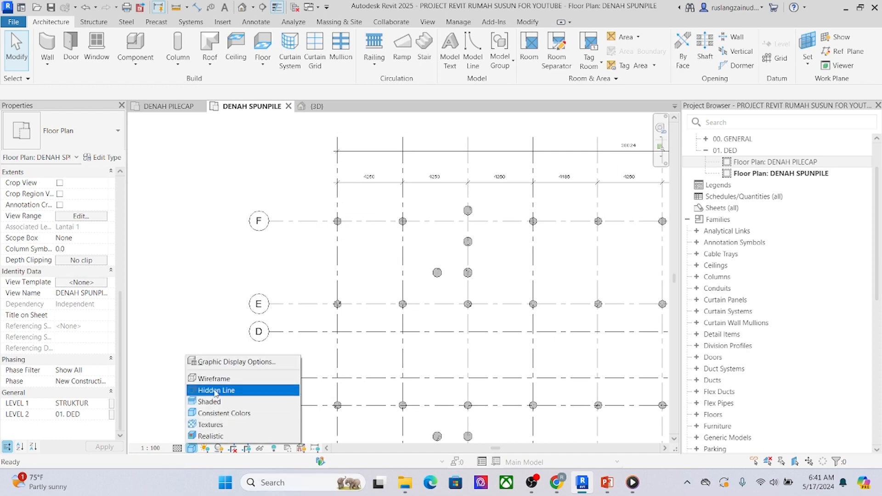
scroll(203, 267, down, 2)
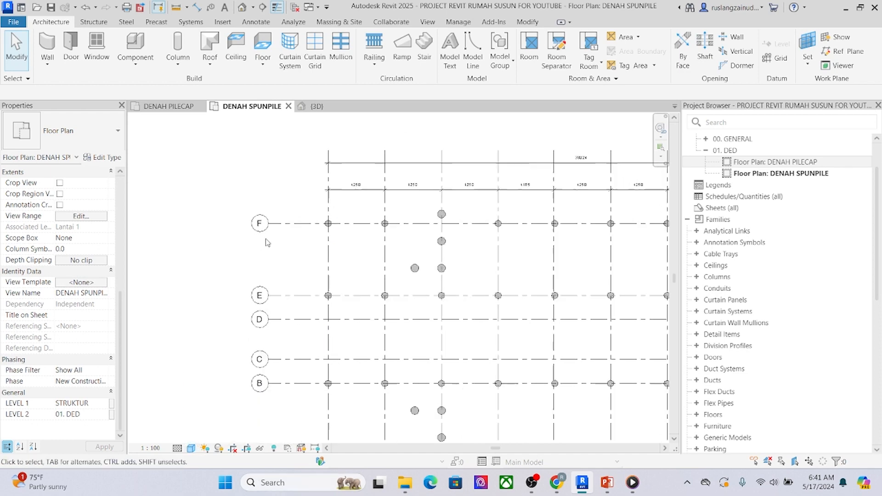
Step: Turn on all annotation categories in the visibility/graphic overrides of the DENAH SPUNPILE plan
key(v)
key(g)
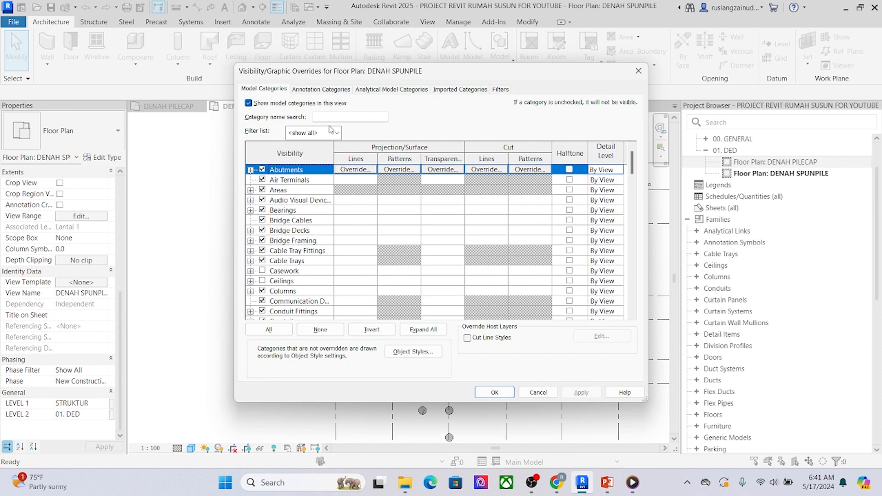
click(316, 90)
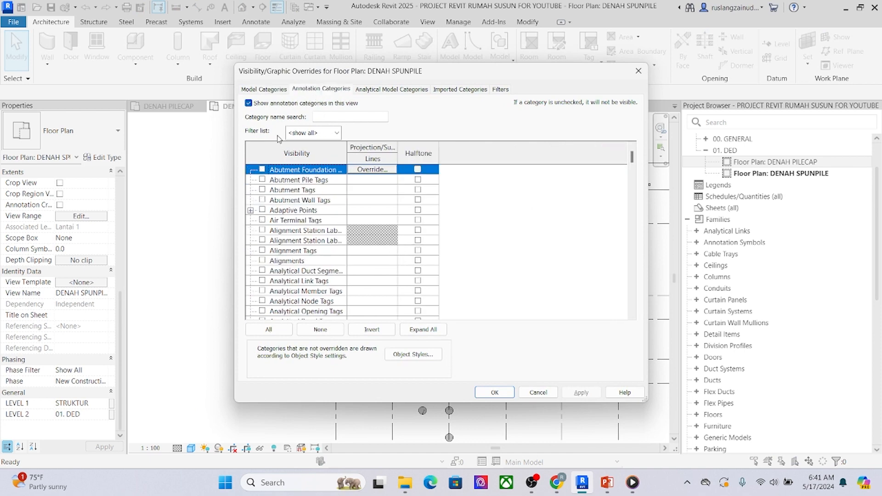
click(268, 329)
click(504, 392)
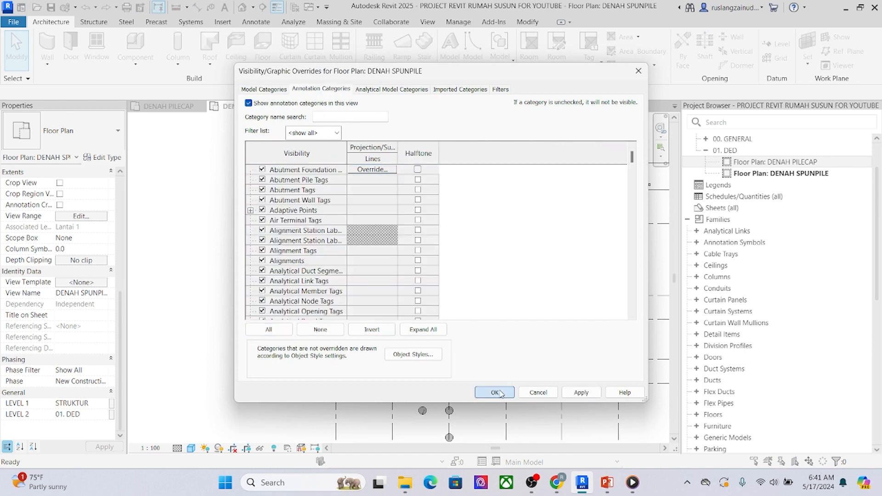
scroll(333, 279, down, 3)
middle_drag(333, 279, 307, 115)
scroll(400, 183, up, 3)
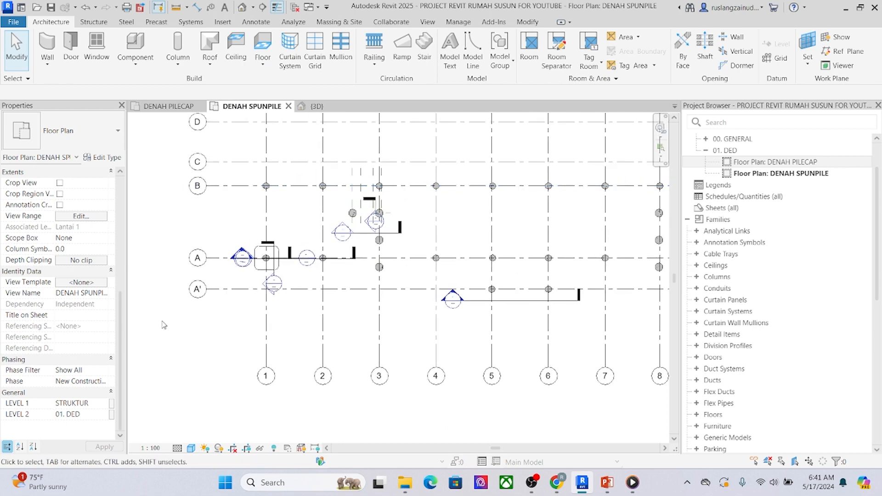
scroll(138, 308, up, 1)
Step: Reapply the STRUKTUR PLAN PONDASI (DED) view template to the plan to restore its annotation visibility
click(86, 283)
click(351, 247)
click(476, 357)
middle_drag(481, 201, 431, 323)
scroll(409, 317, down, 2)
middle_drag(506, 231, 487, 226)
middle_drag(483, 253, 422, 229)
scroll(423, 229, down, 1)
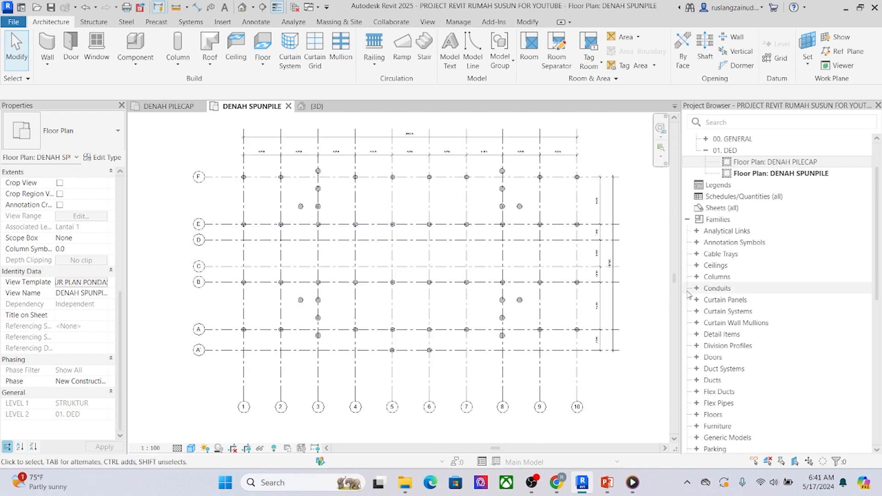
Step: Narrow the Project Browser to enlarge the drawing area for the whole DENAH SPUNPILE plan
drag(681, 293, 768, 295)
middle_drag(680, 324, 743, 307)
scroll(692, 333, down, 1)
middle_drag(258, 261, 174, 264)
scroll(210, 248, up, 1)
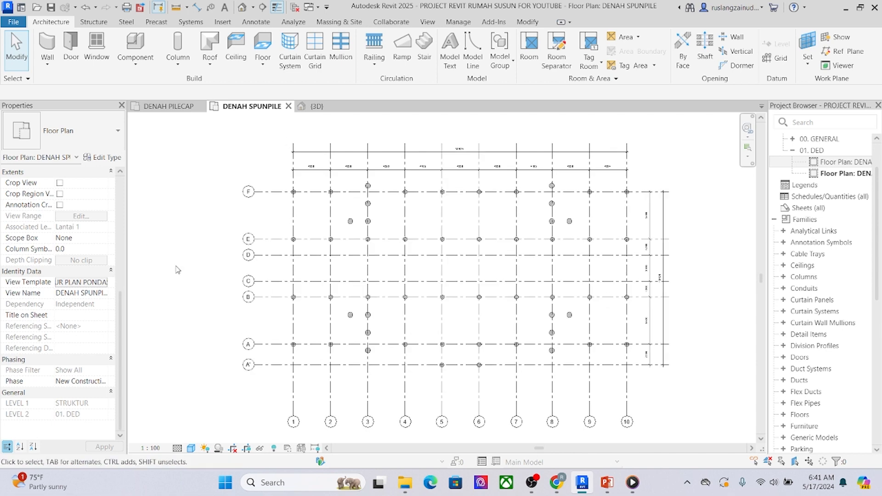
mouse_move(174, 264)
middle_down()
mouse_move(169, 255)
mouse_move(182, 276)
mouse_move(168, 258)
middle_up()
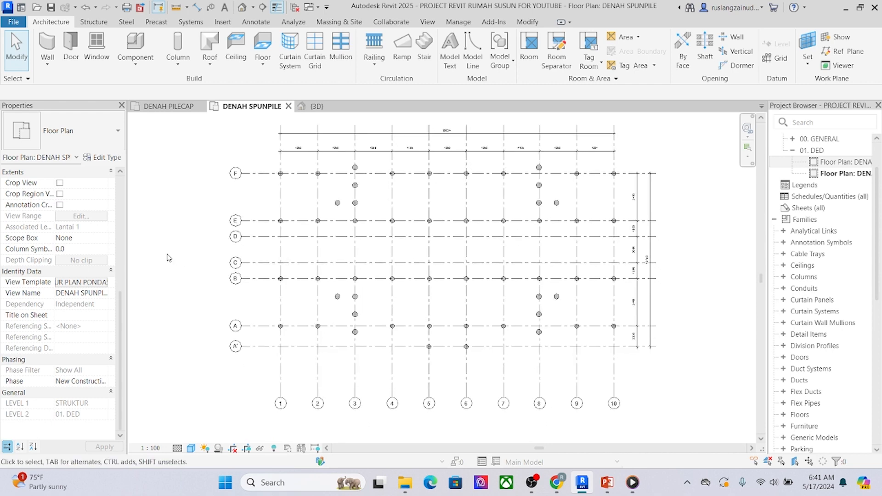
mouse_move(238, 199)
middle_down()
mouse_move(223, 198)
mouse_move(257, 215)
mouse_move(244, 208)
middle_up()
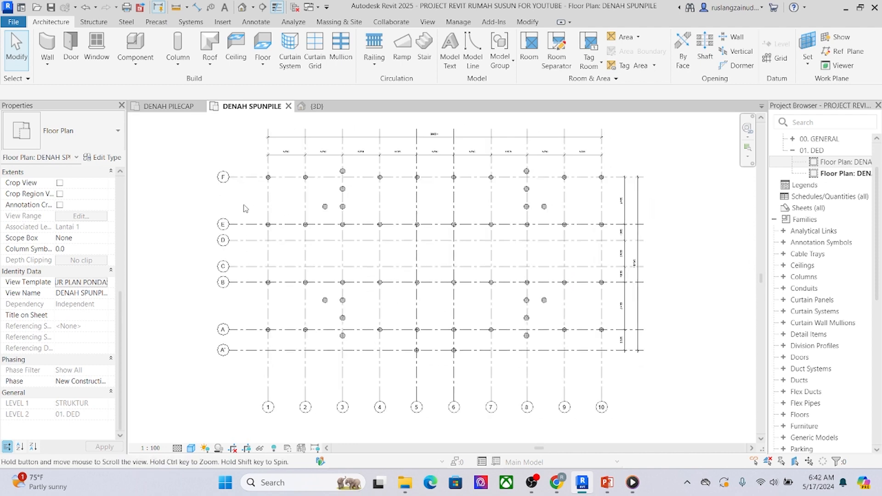